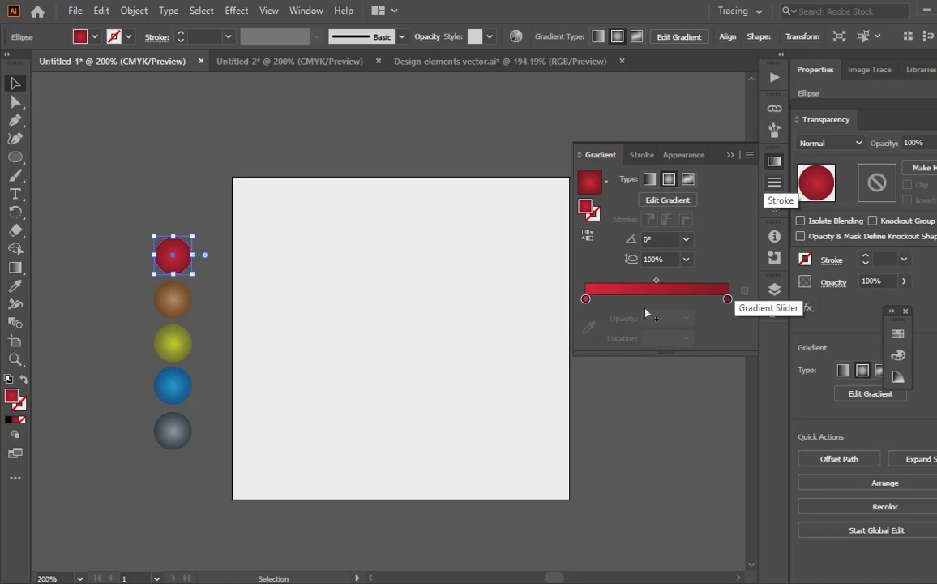
# Examine the CMYK values of both colour stops in the red circle's radial gradient
pyautogui.click(585, 300)
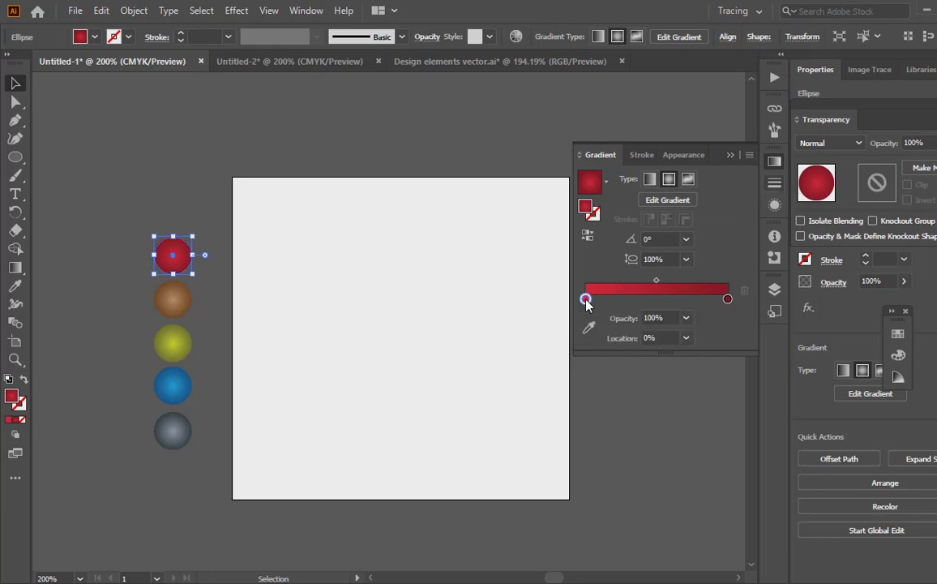
pyautogui.doubleClick(585, 299)
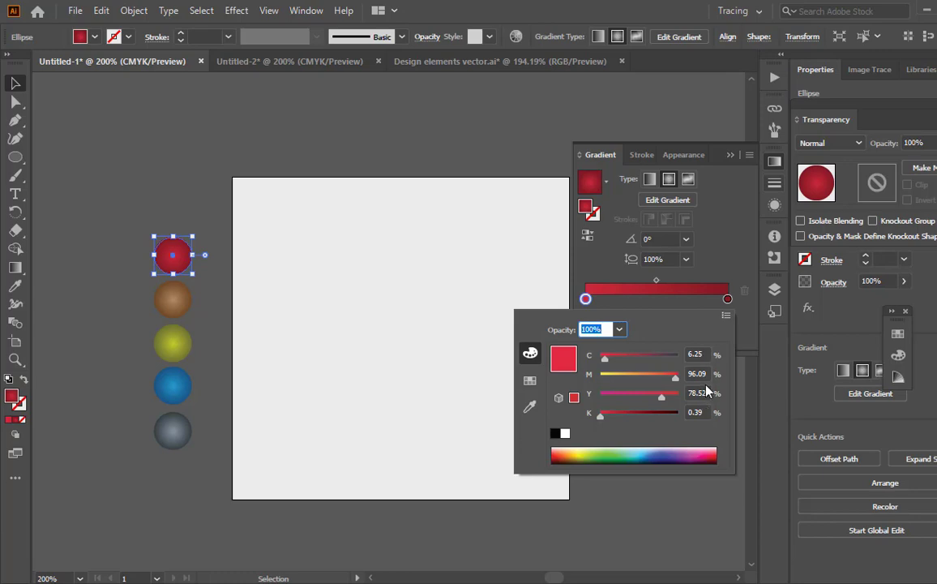
pyautogui.click(728, 300)
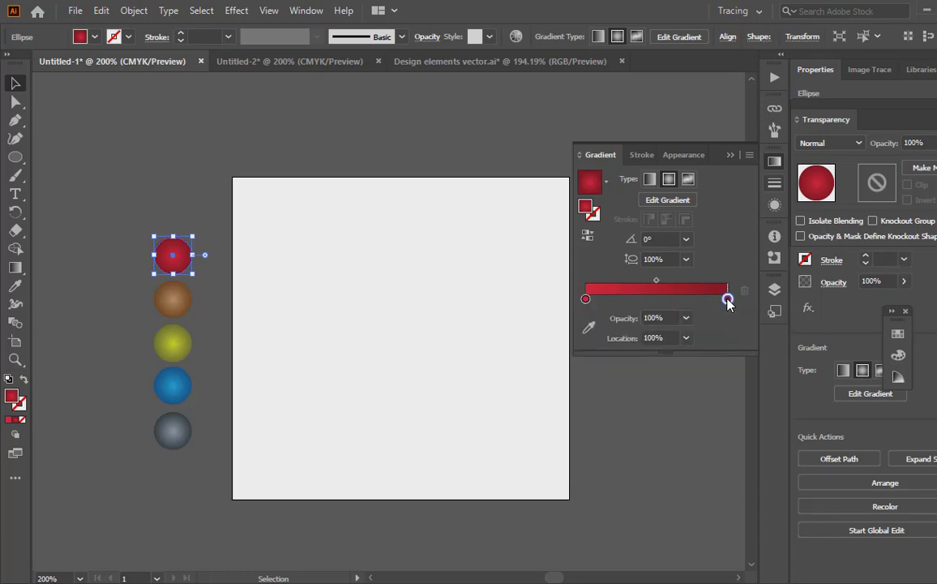
pyautogui.doubleClick(728, 299)
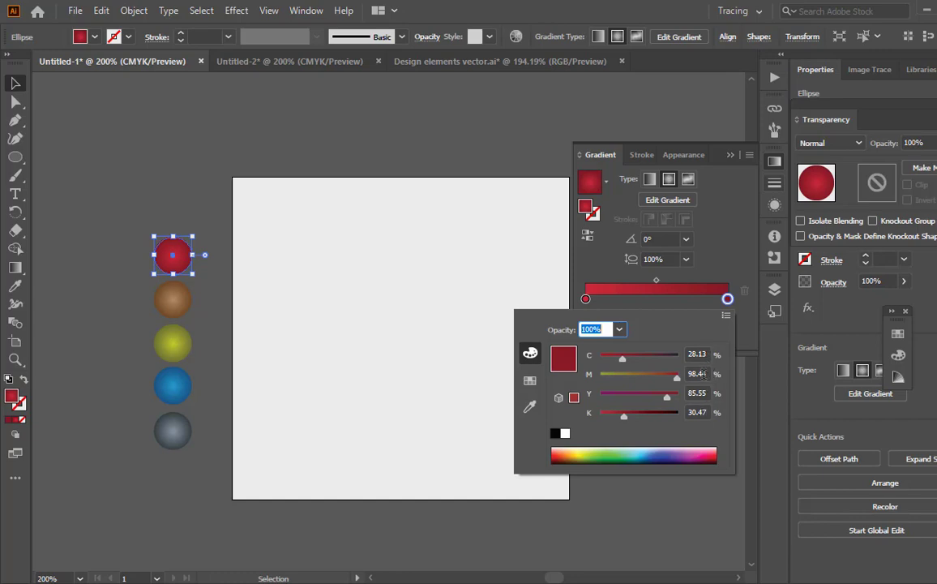
pyautogui.press('Escape')
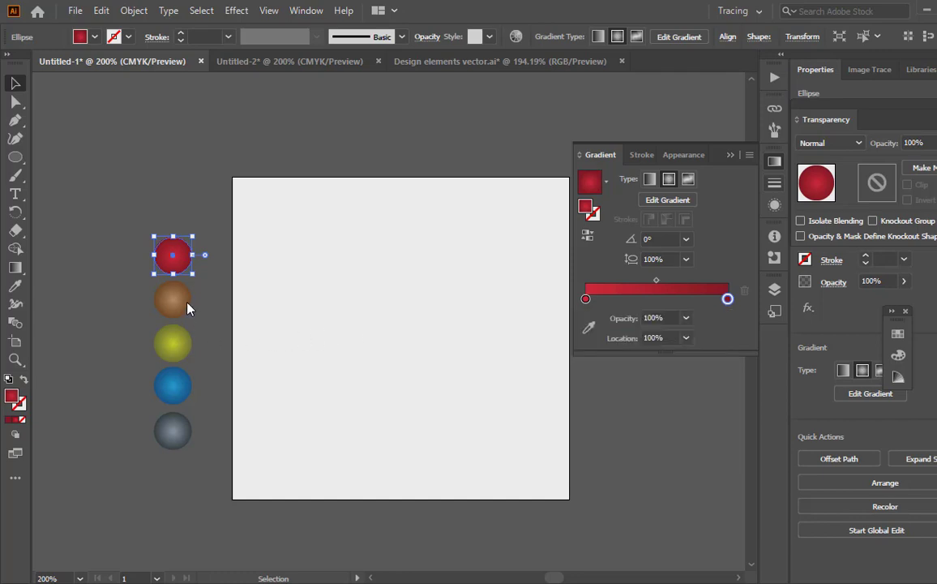
# Examine the CMYK values of the dark and light colour stops in the brown circle's radial gradient
pyautogui.click(186, 308)
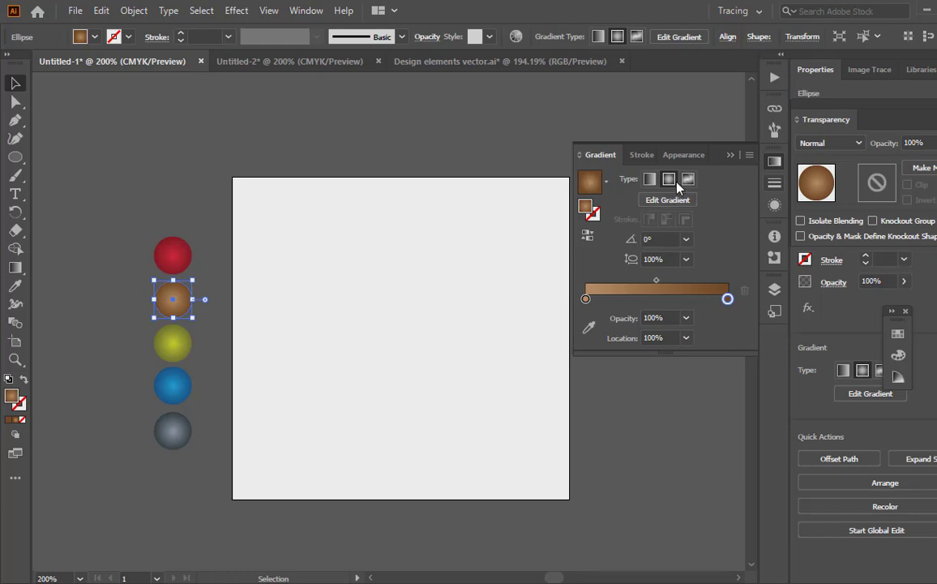
pyautogui.doubleClick(727, 299)
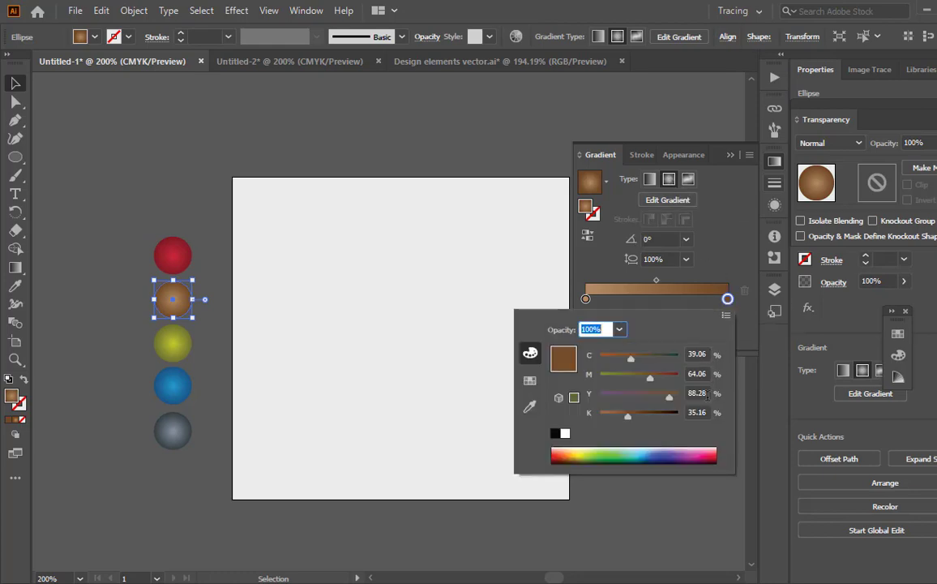
pyautogui.click(586, 299)
pyautogui.doubleClick(585, 299)
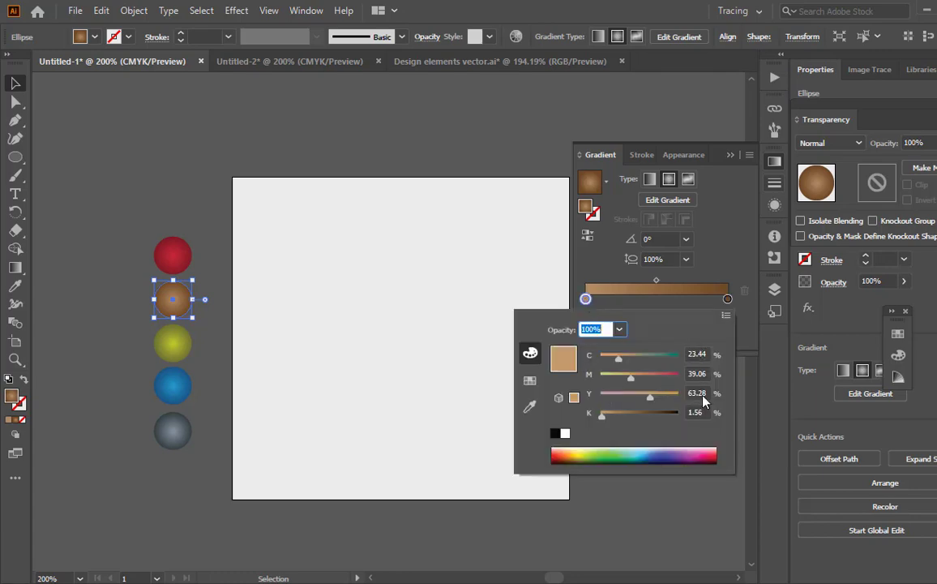
# Examine the CMYK values of both colour stops in the yellow-green circle's radial gradient
pyautogui.click(174, 359)
pyautogui.click(175, 353)
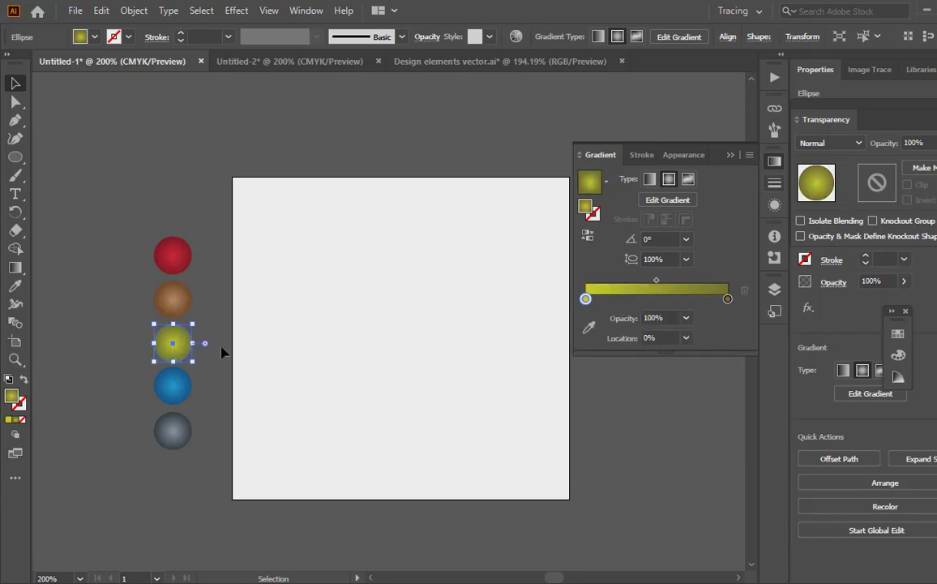
pyautogui.doubleClick(585, 299)
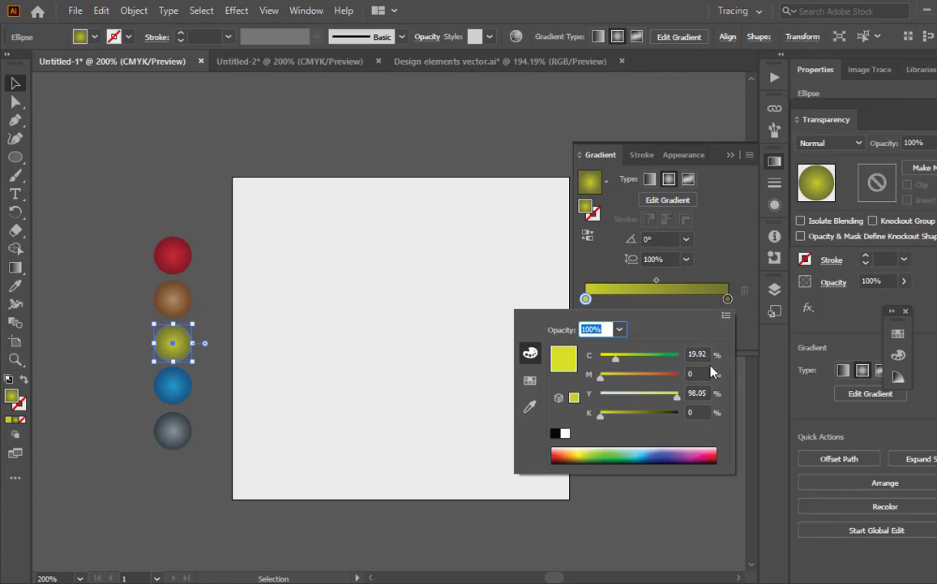
pyautogui.click(727, 304)
pyautogui.click(729, 300)
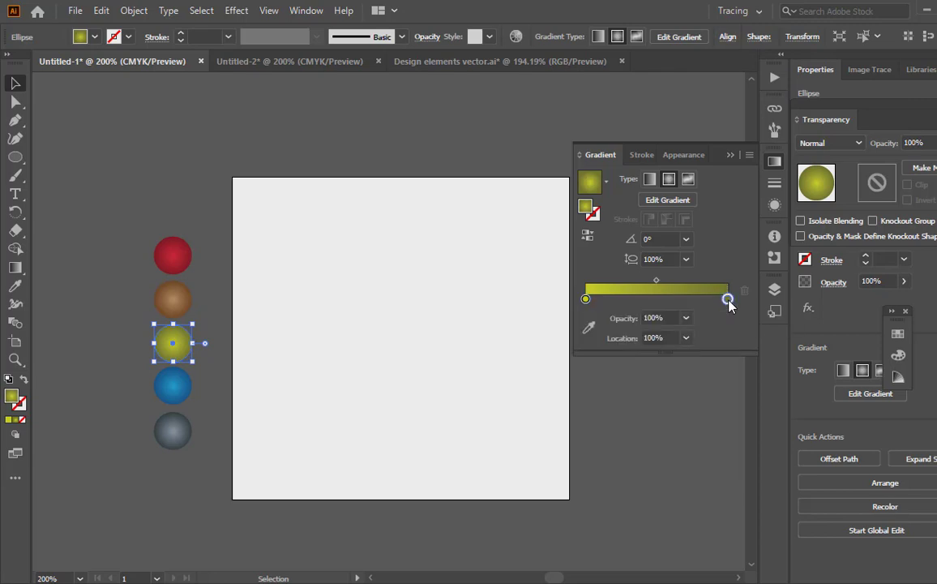
pyautogui.doubleClick(728, 300)
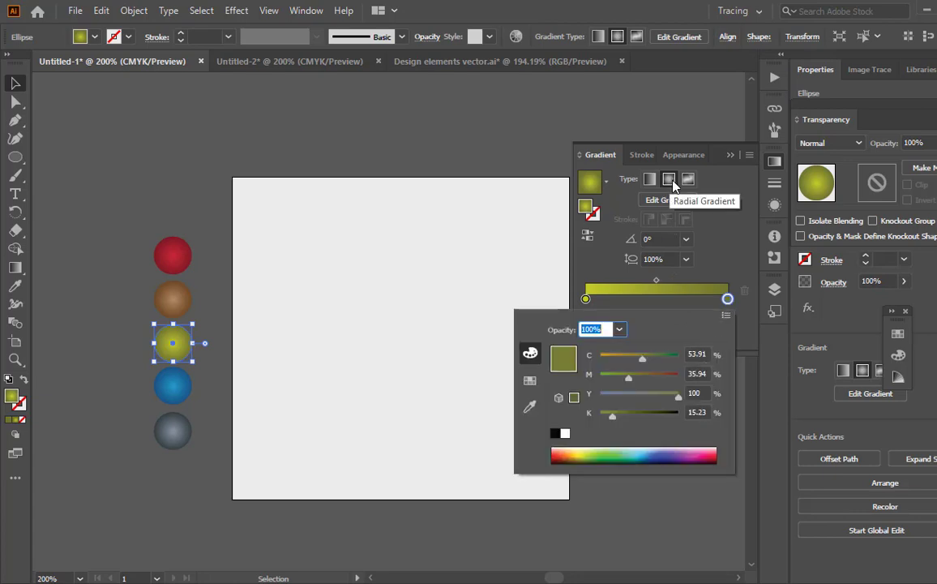
# Examine the CMYK values of the dark and light colour stops in the blue circle's radial gradient
pyautogui.click(159, 393)
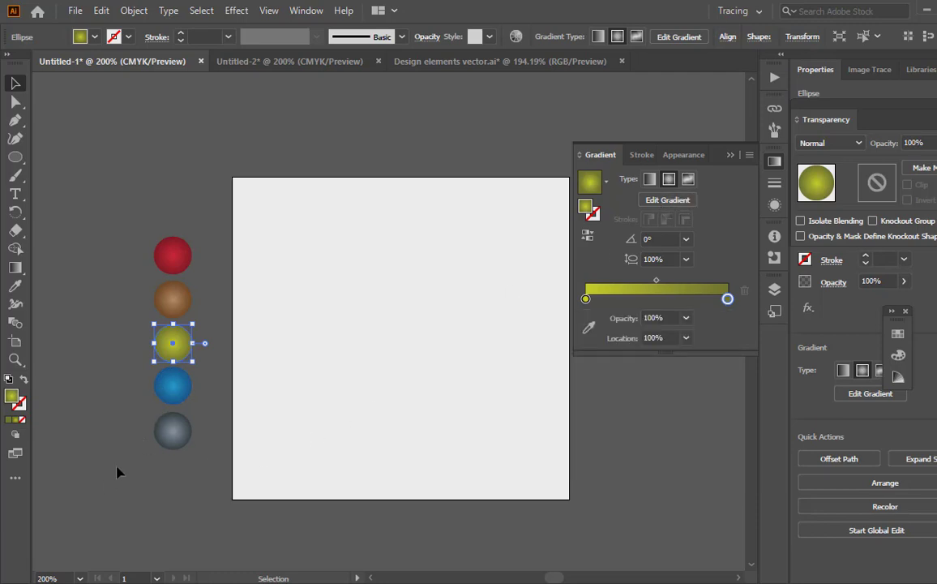
pyautogui.click(176, 387)
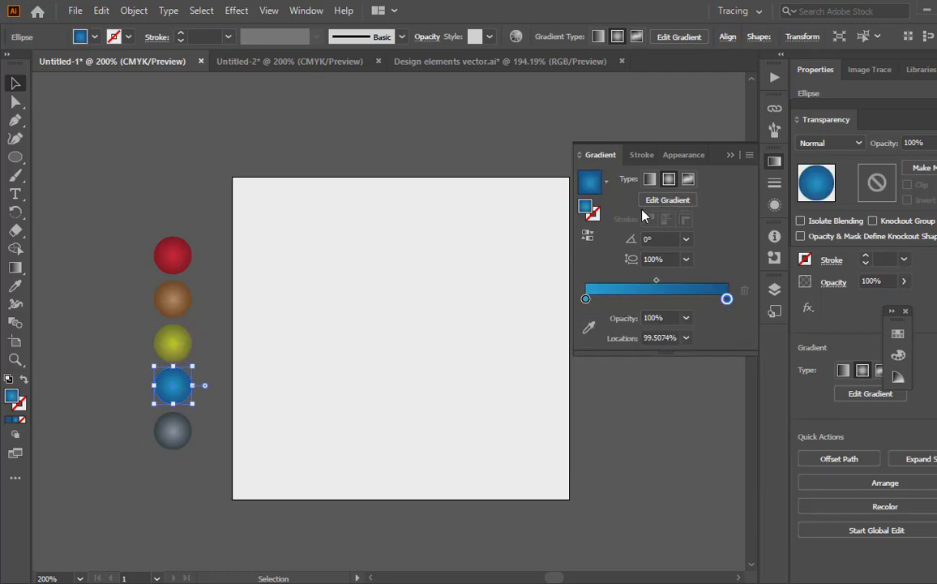
pyautogui.doubleClick(727, 299)
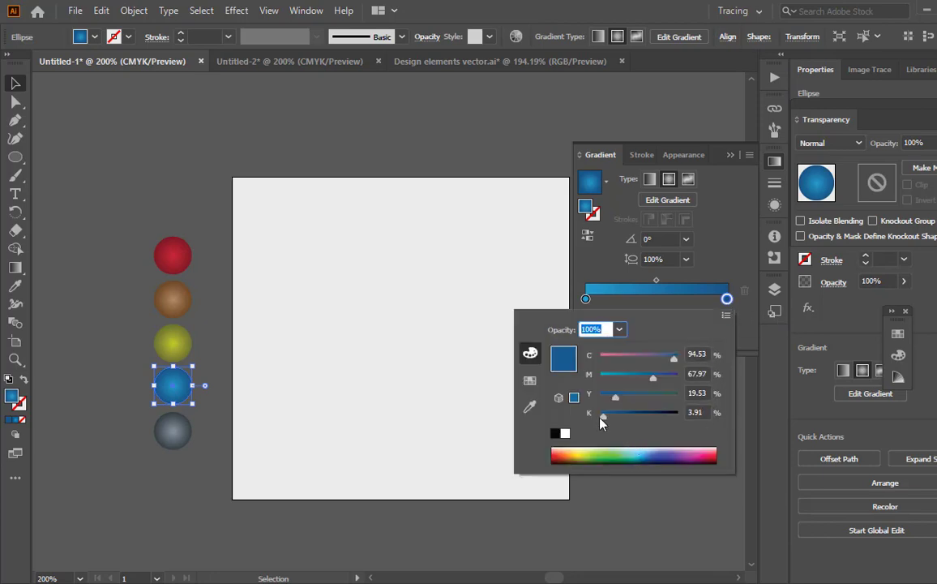
pyautogui.click(584, 304)
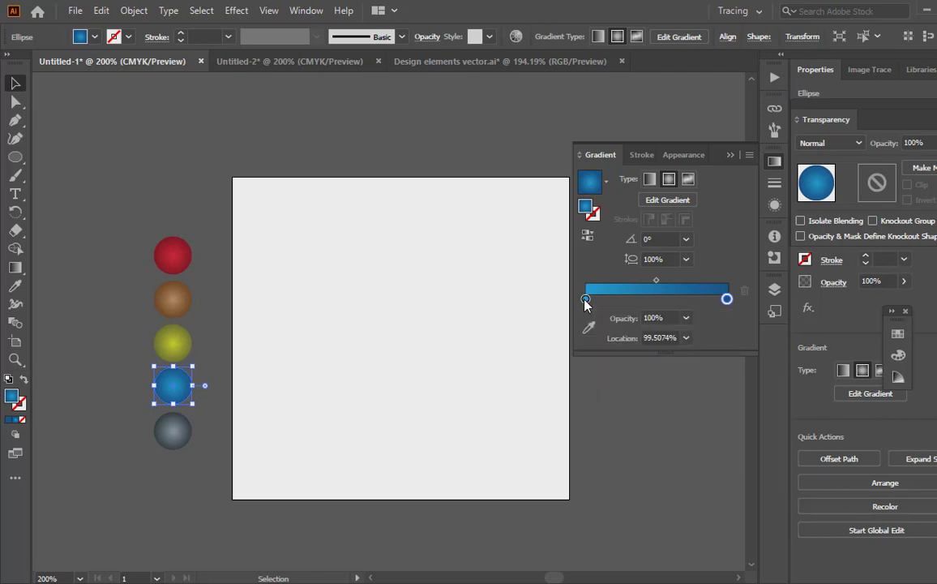
pyautogui.click(585, 300)
pyautogui.doubleClick(585, 299)
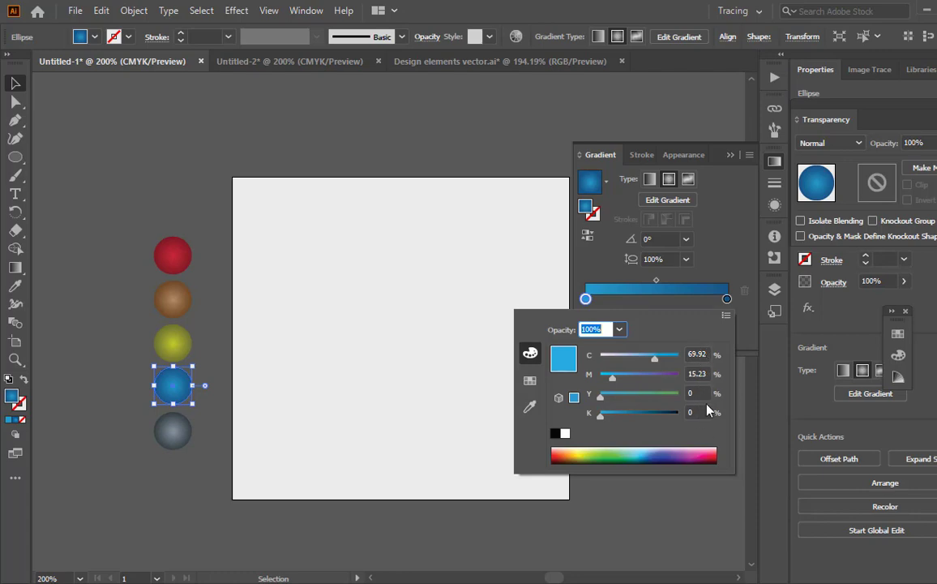
# Examine the CMYK values of both colour stops in the grey circle's radial gradient and collapse the gradient settings
pyautogui.click(188, 435)
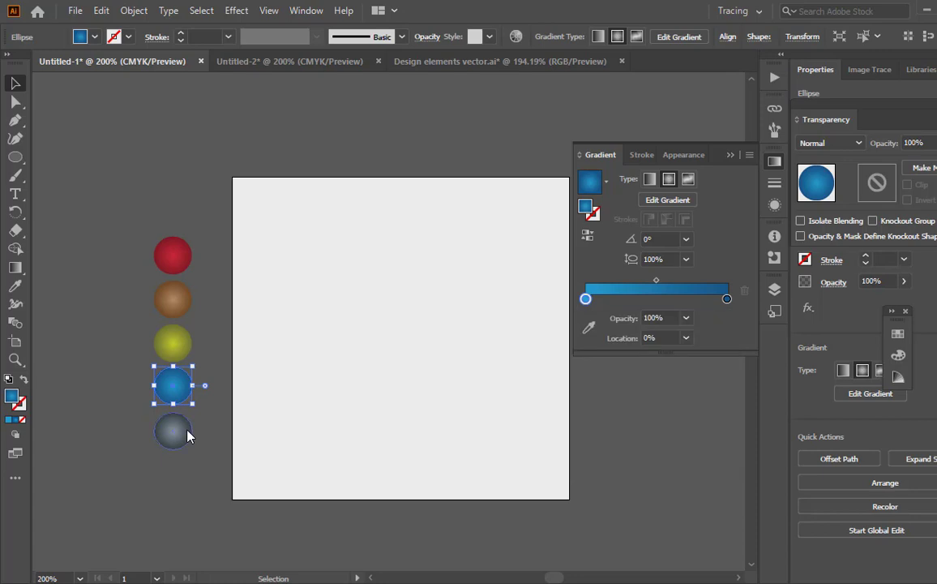
pyautogui.click(188, 435)
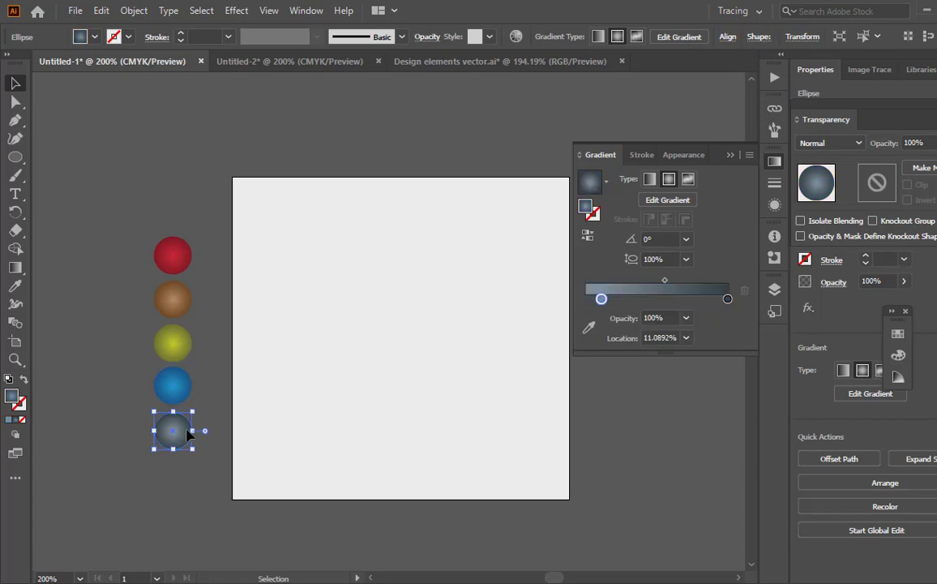
pyautogui.doubleClick(601, 299)
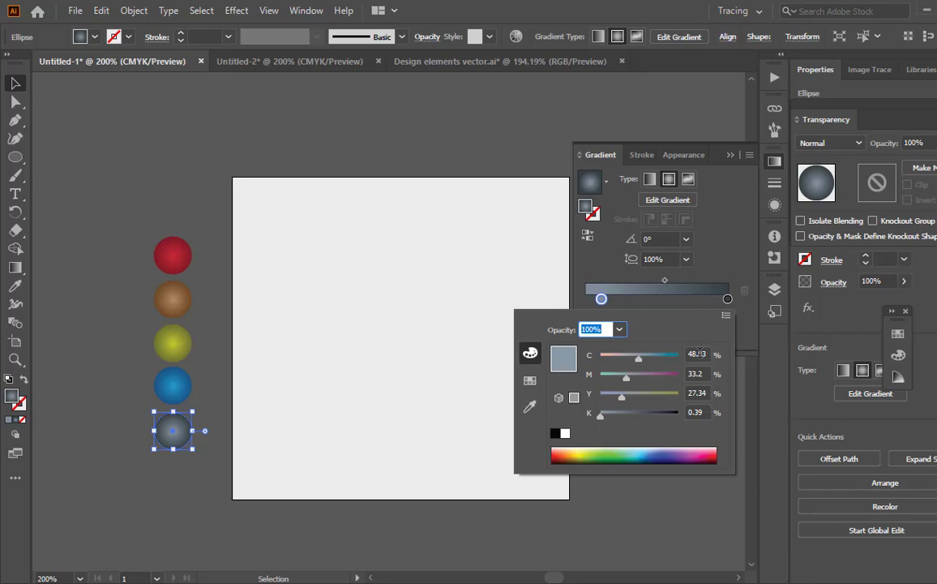
pyautogui.click(728, 301)
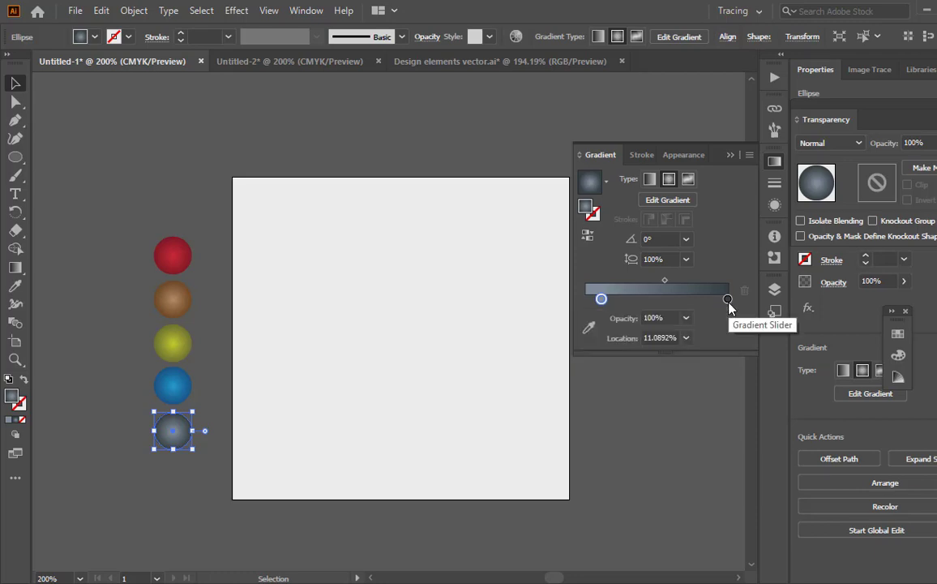
pyautogui.click(727, 300)
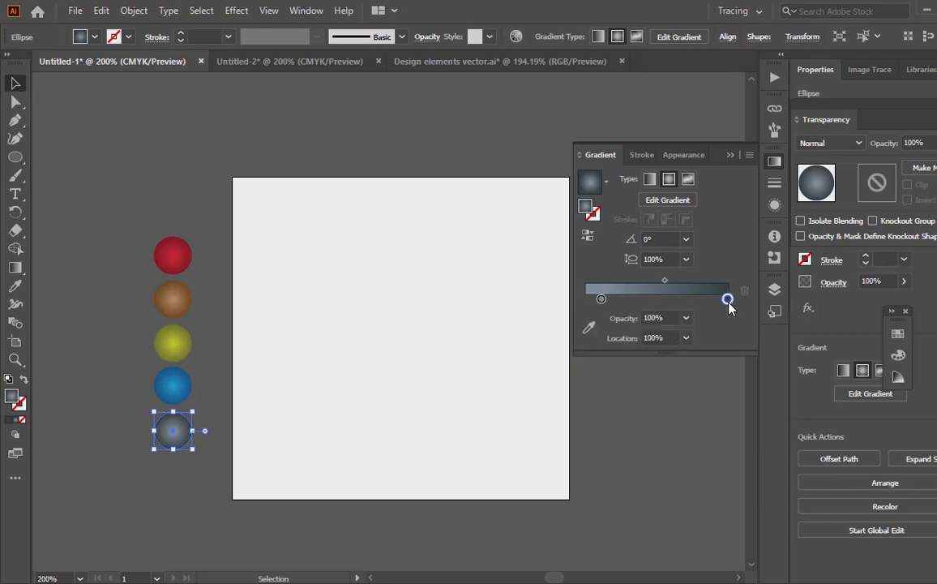
pyautogui.doubleClick(728, 301)
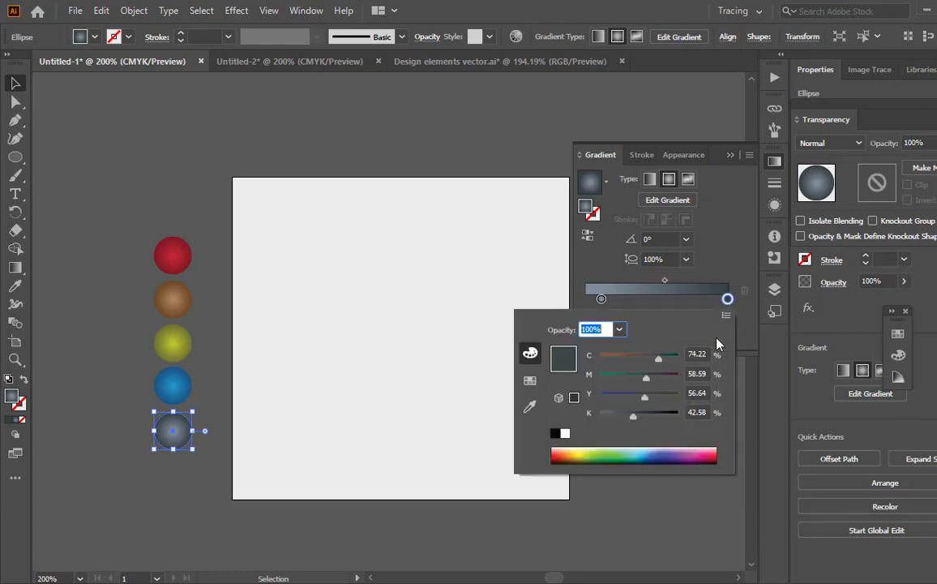
pyautogui.click(728, 162)
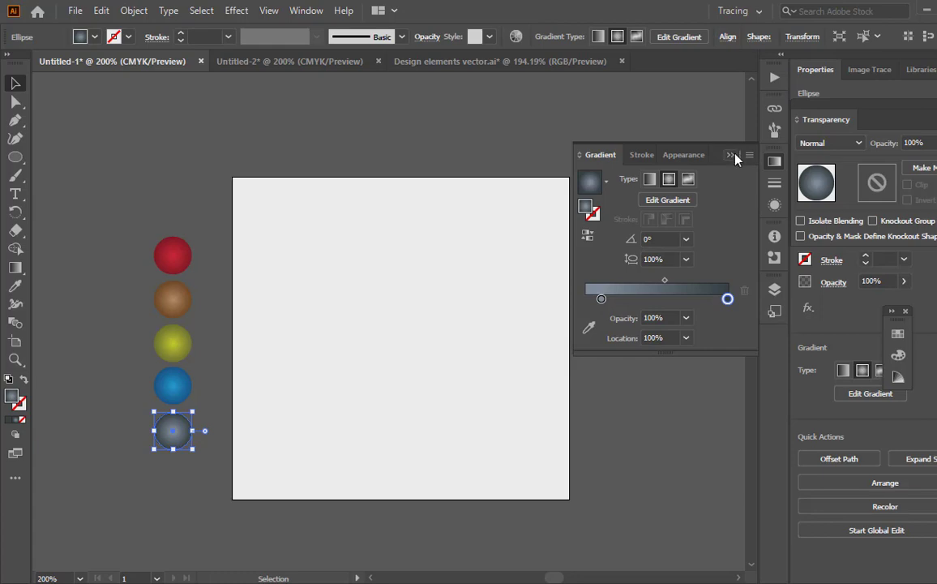
pyautogui.click(732, 154)
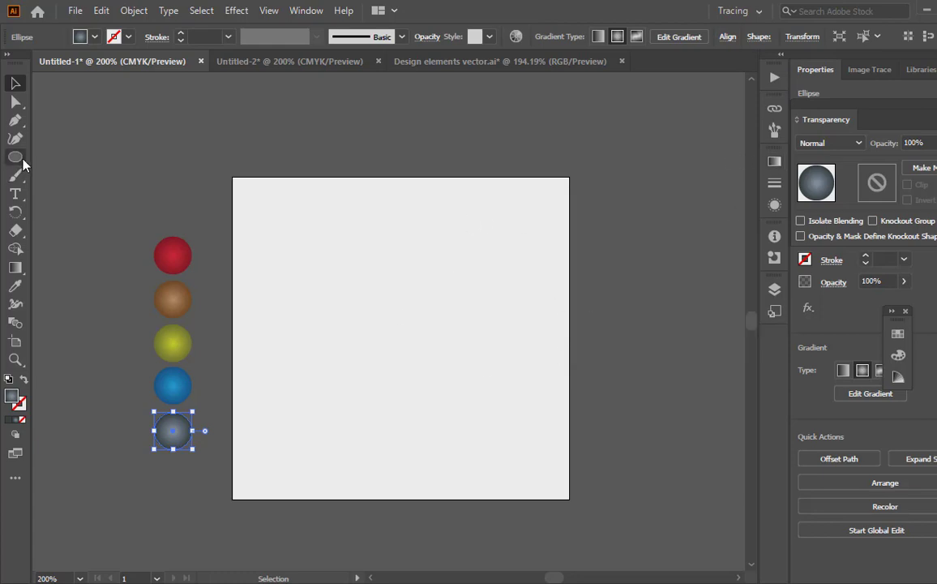
# Draw a background rectangle covering the whole artboard with the grey radial gradient fill and lock it
pyautogui.moveTo(15, 157); pyautogui.dragTo(61, 157)
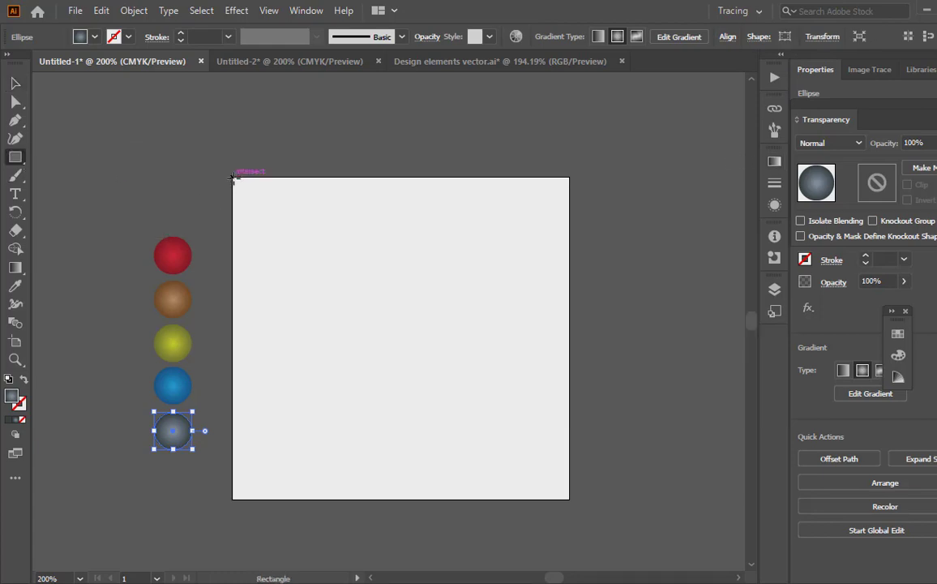
pyautogui.moveTo(232, 175); pyautogui.dragTo(570, 500)
pyautogui.click(15, 83)
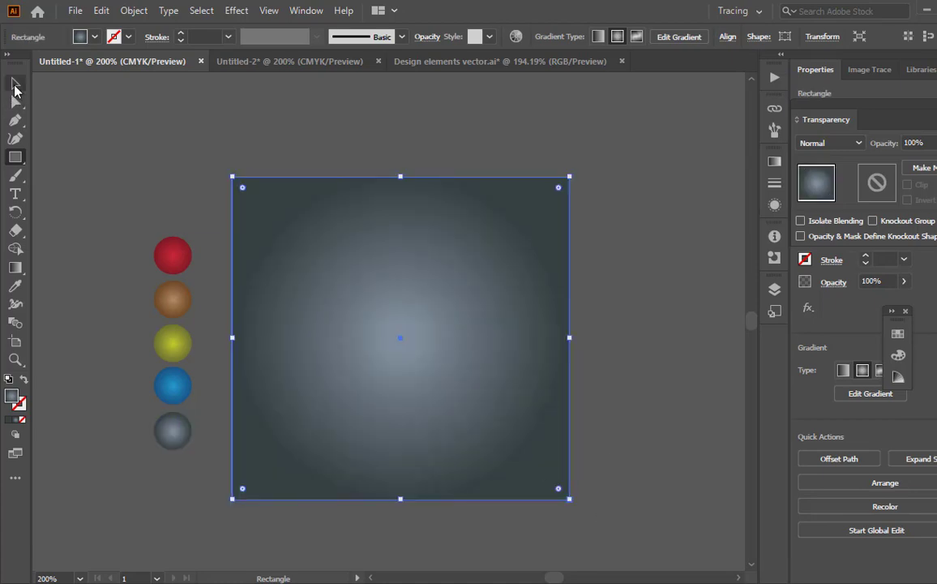
pyautogui.click(140, 14)
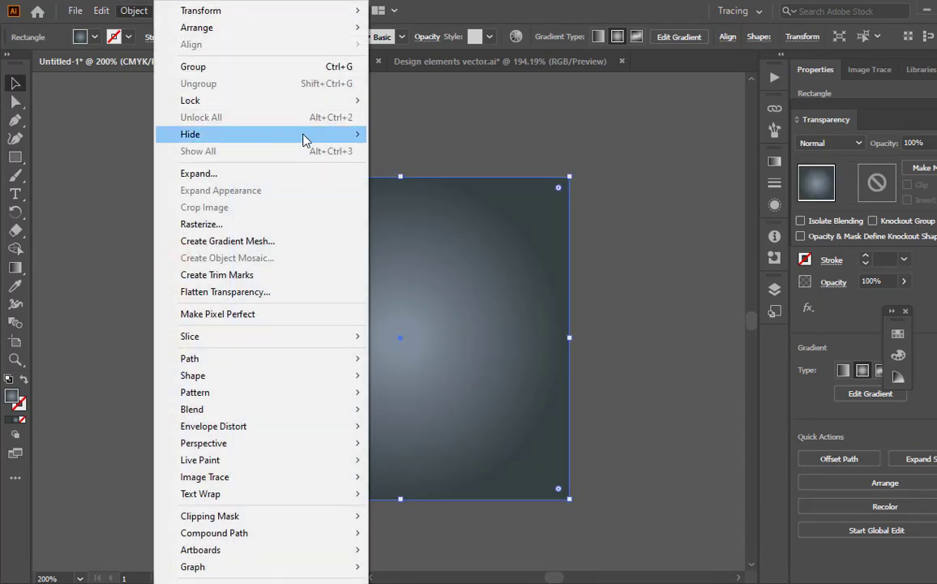
pyautogui.moveTo(346, 103)
pyautogui.click(387, 100)
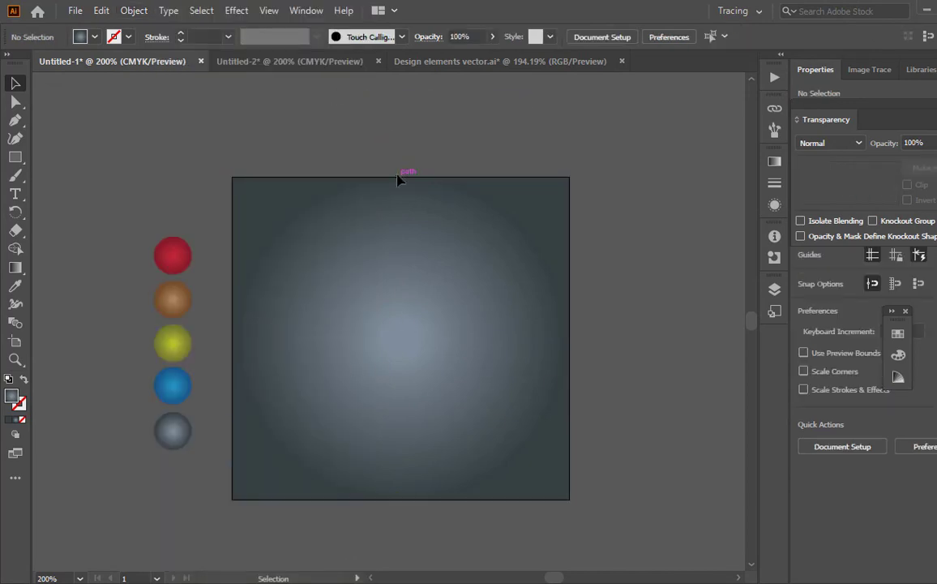
# Draw a smaller grey-gradient rectangle near the artboard's centre, about half the artboard's width, and shift it slightly down and to the right
pyautogui.click(23, 159)
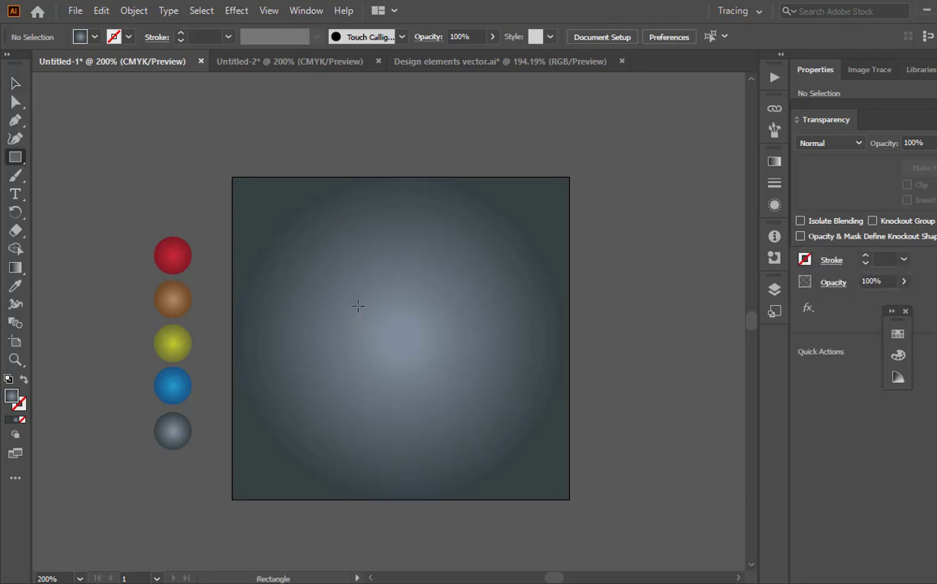
pyautogui.moveTo(342, 299); pyautogui.dragTo(502, 385)
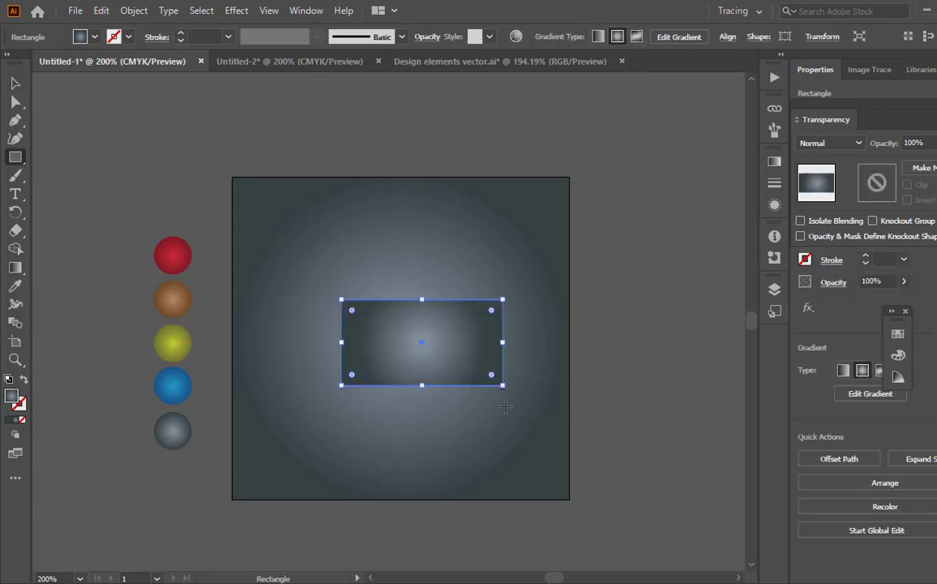
pyautogui.click(16, 359)
pyautogui.click(415, 356)
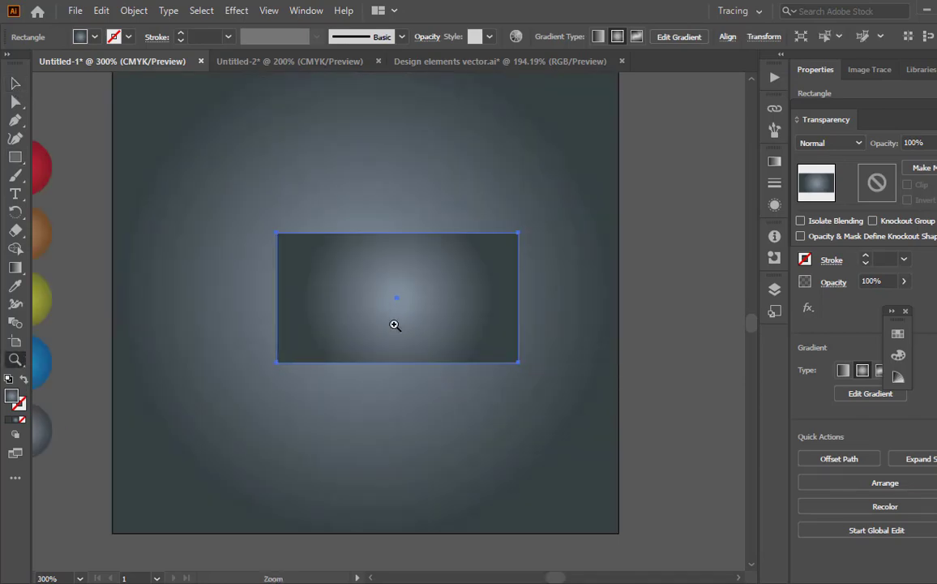
pyautogui.click(397, 325)
pyautogui.scroll(1, 358, 359)
pyautogui.click(424, 349)
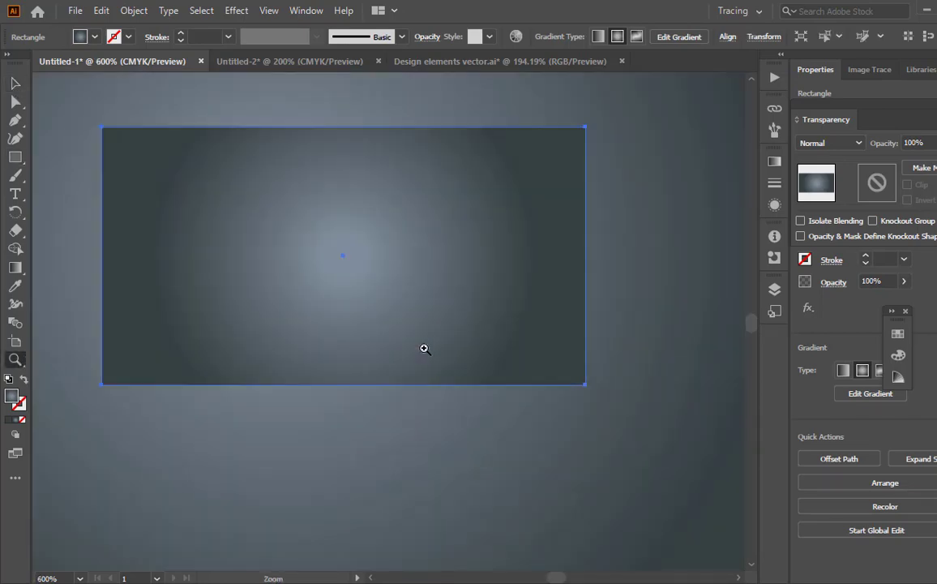
pyautogui.scroll(2, 309, 415)
pyautogui.press('v')
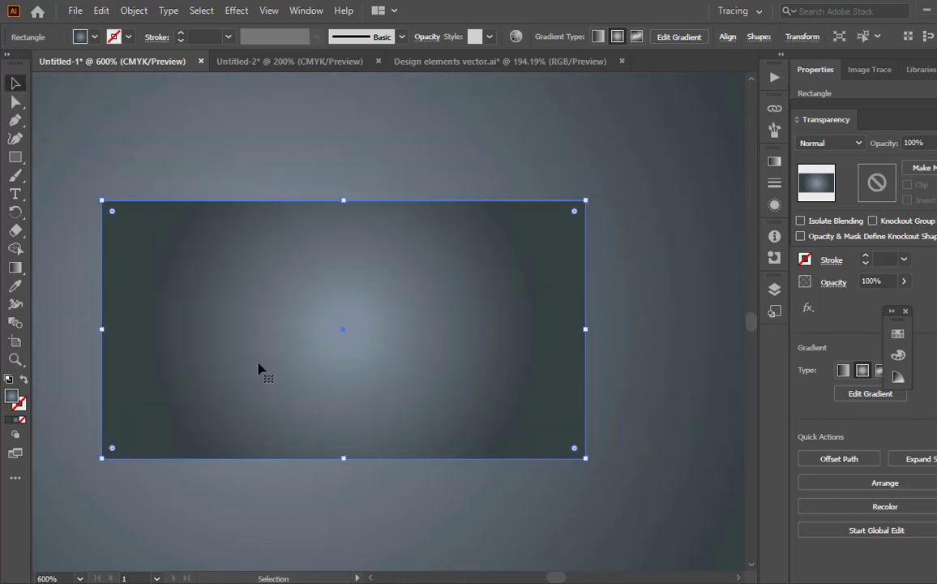
pyautogui.moveTo(257, 367); pyautogui.dragTo(305, 403)
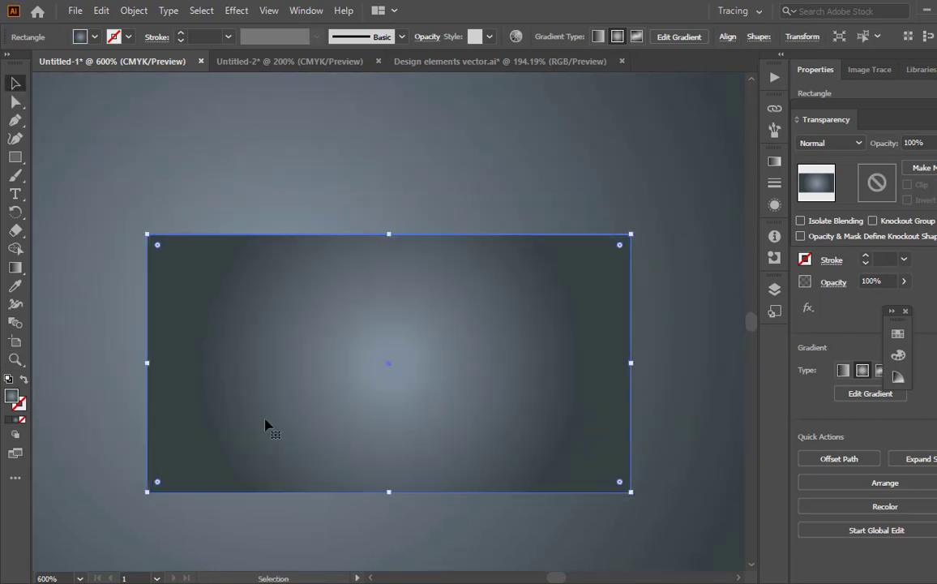
# Swap the smaller rectangle's fill and stroke to make it a grey-gradient outline, and increase its stroke weight to 8 pt
pyautogui.click(25, 381)
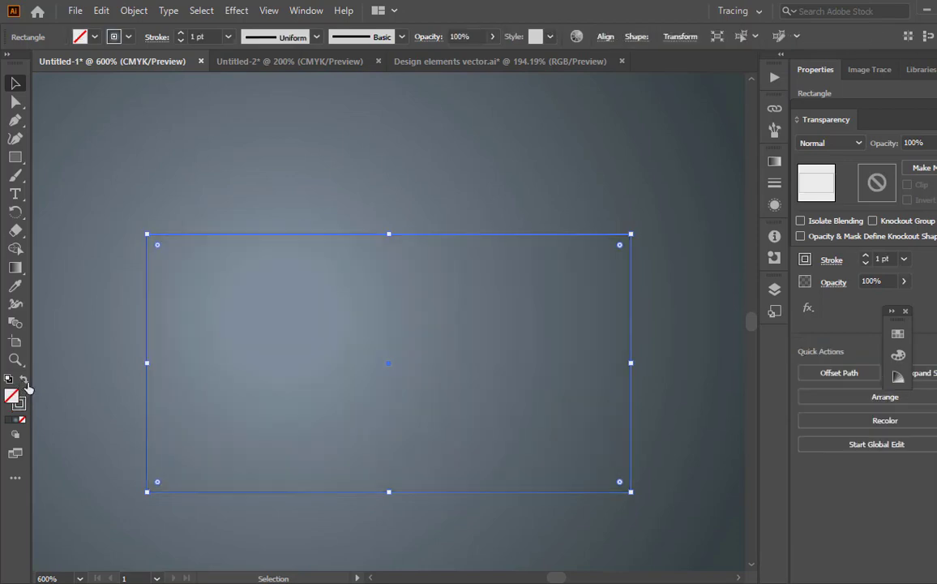
pyautogui.click(181, 33)
pyautogui.click(181, 33)
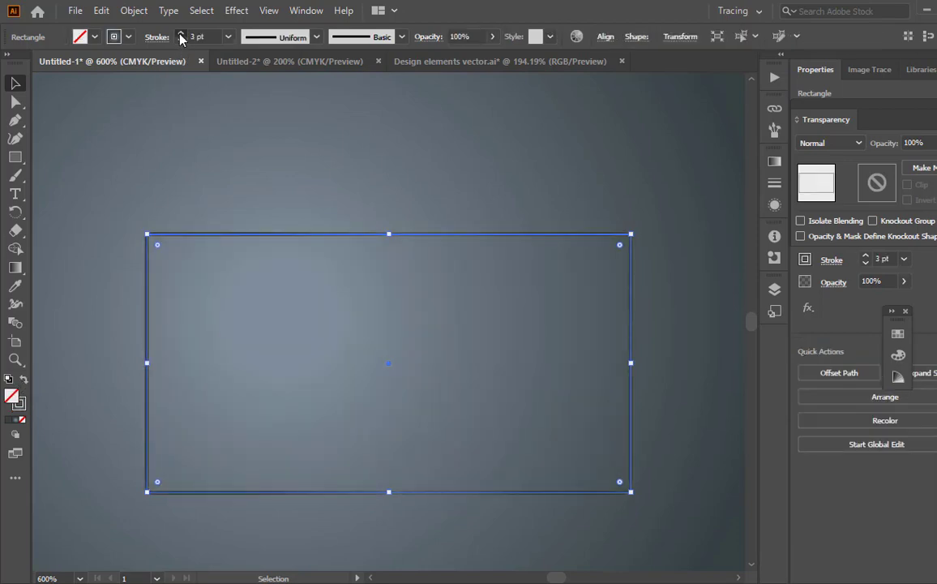
pyautogui.click(181, 34)
pyautogui.click(181, 34)
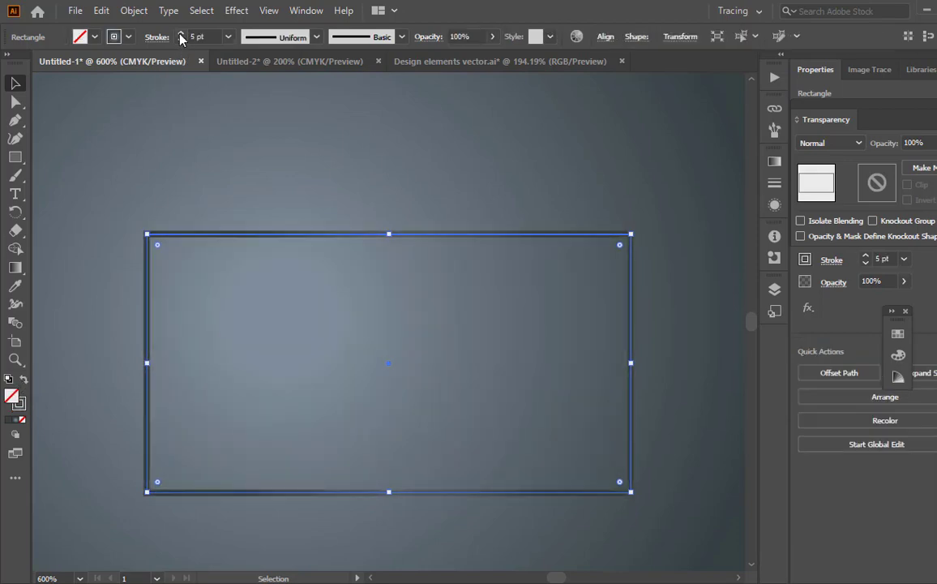
pyautogui.click(181, 34)
pyautogui.click(181, 34)
pyautogui.click(181, 34)
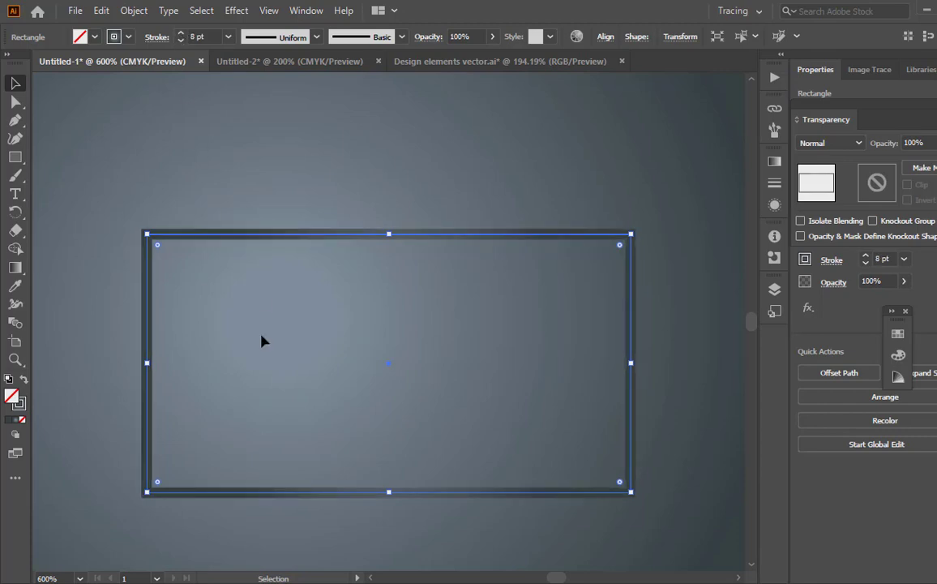
# Reduce the rectangle outline's stroke weight to 7 pt
pyautogui.press('z')
pyautogui.keyDown('alt'); pyautogui.click(437, 428); pyautogui.keyUp('alt')
pyautogui.keyDown('alt'); pyautogui.click(437, 429); pyautogui.keyUp('alt')
pyautogui.keyDown('alt'); pyautogui.click(336, 238); pyautogui.keyUp('alt')
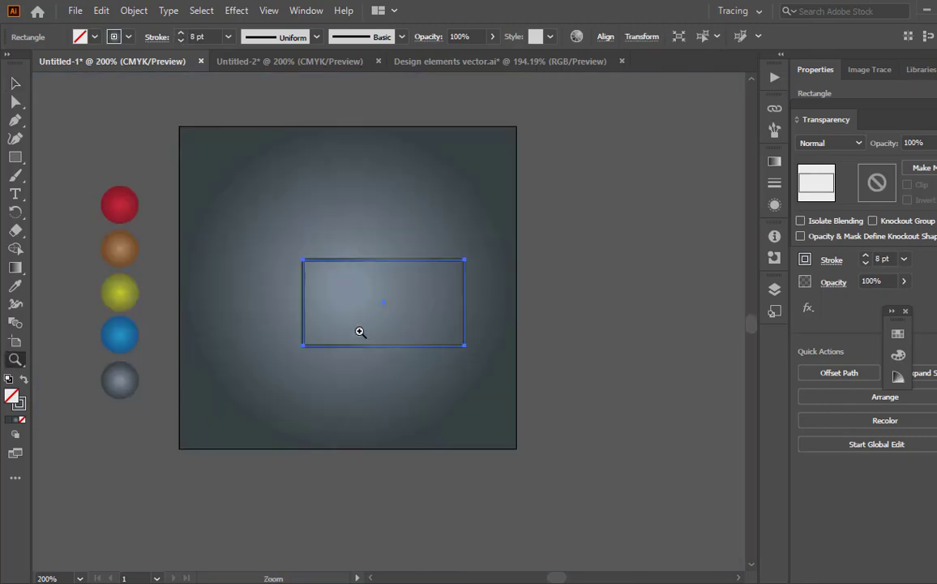
pyautogui.click(180, 40)
pyautogui.click(341, 277)
pyautogui.click(447, 367)
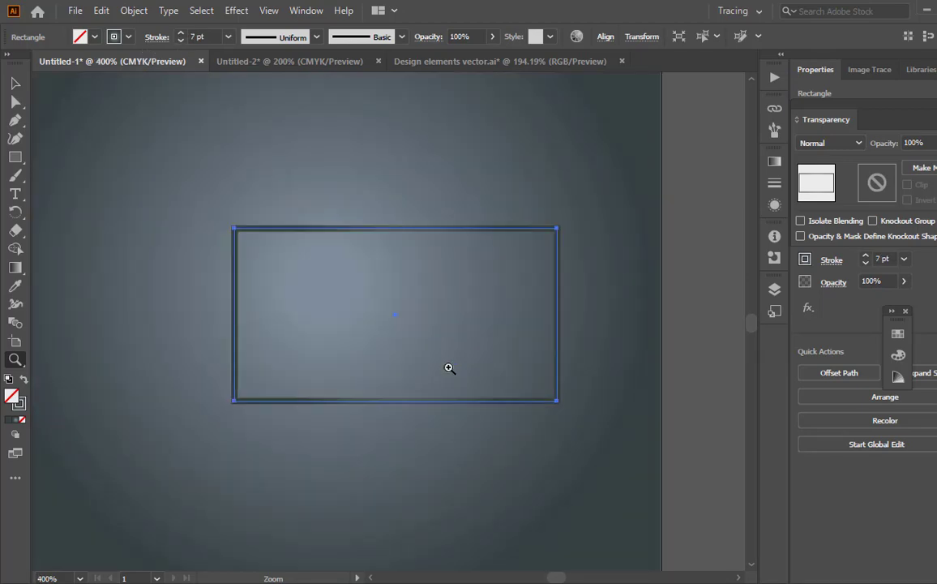
pyautogui.click(370, 330)
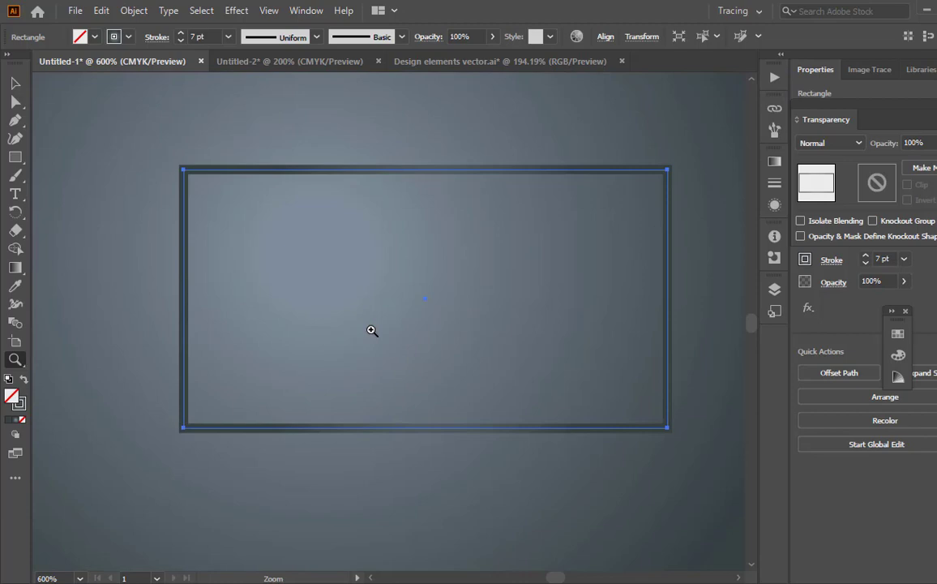
# Expand the rectangle outline into a filled frame shape, with both Fill and Stroke included
pyautogui.press('v')
pyautogui.click(134, 11)
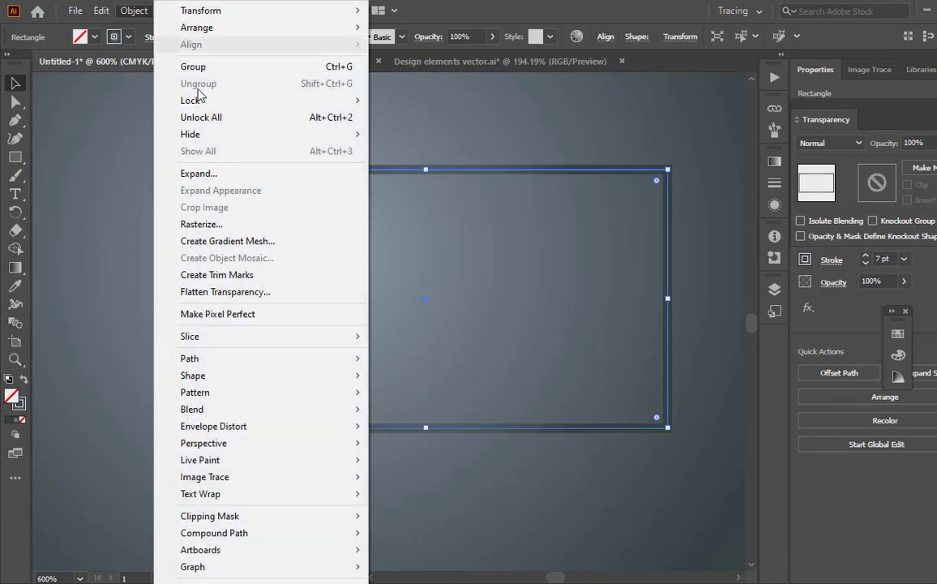
pyautogui.click(217, 173)
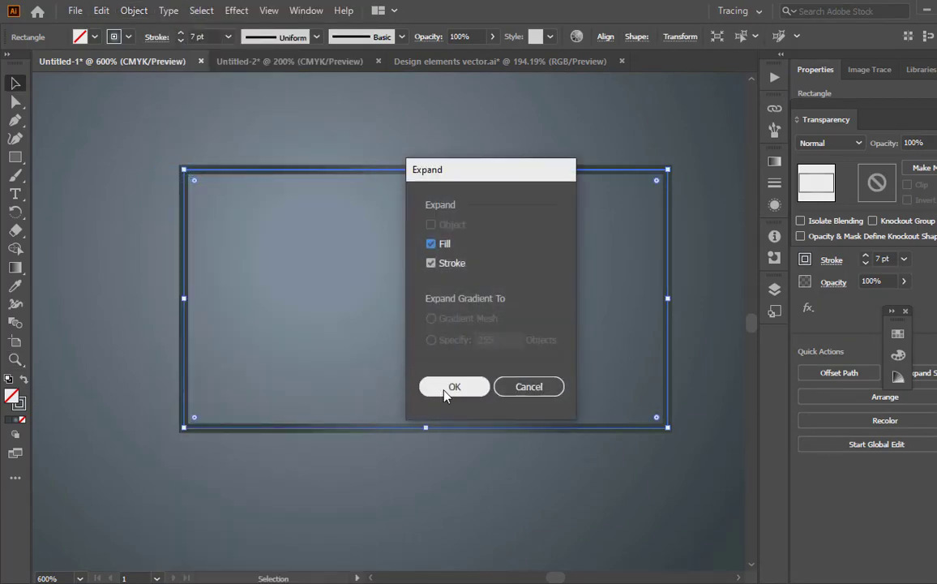
pyautogui.click(446, 387)
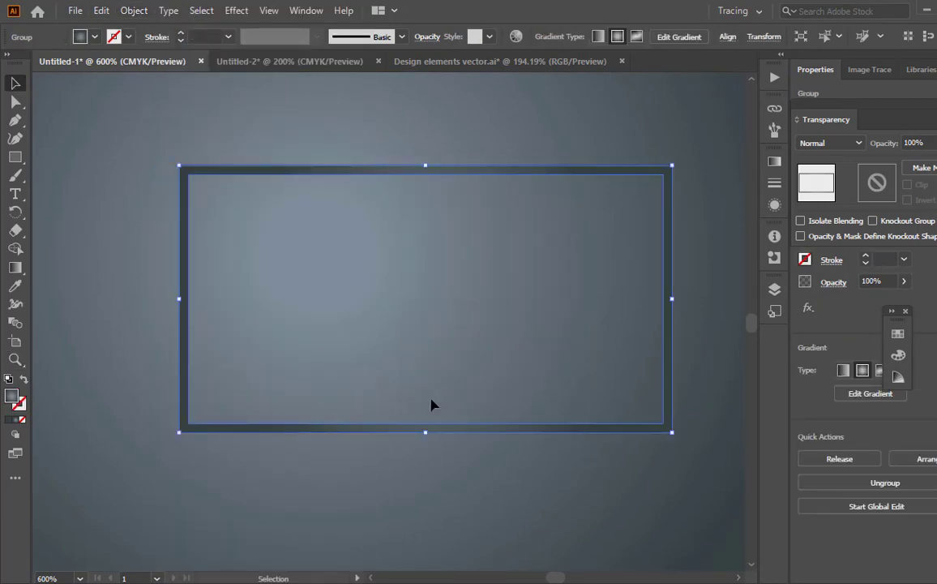
# Apply the white-to-black linear gradient preset to the expanded frame
pyautogui.click(774, 163)
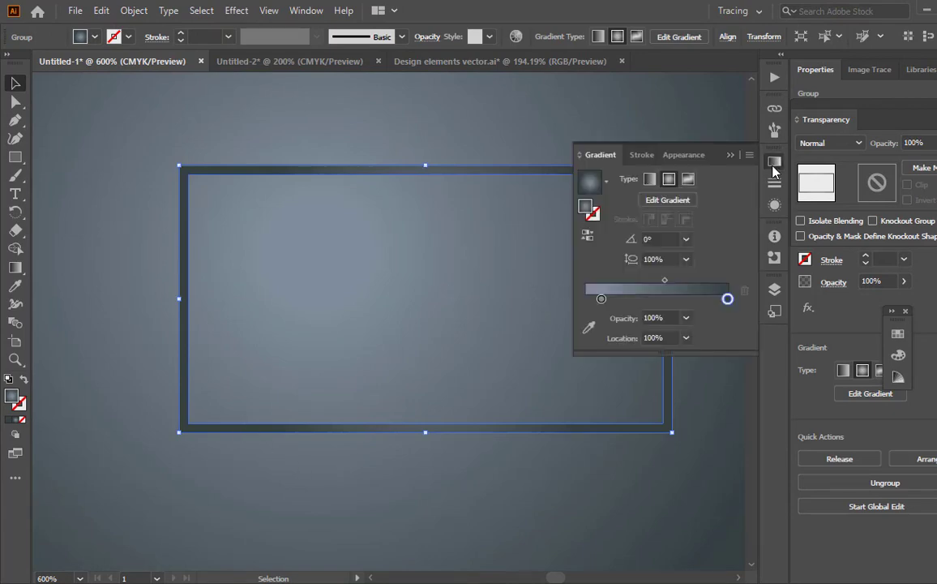
pyautogui.click(608, 183)
pyautogui.click(568, 212)
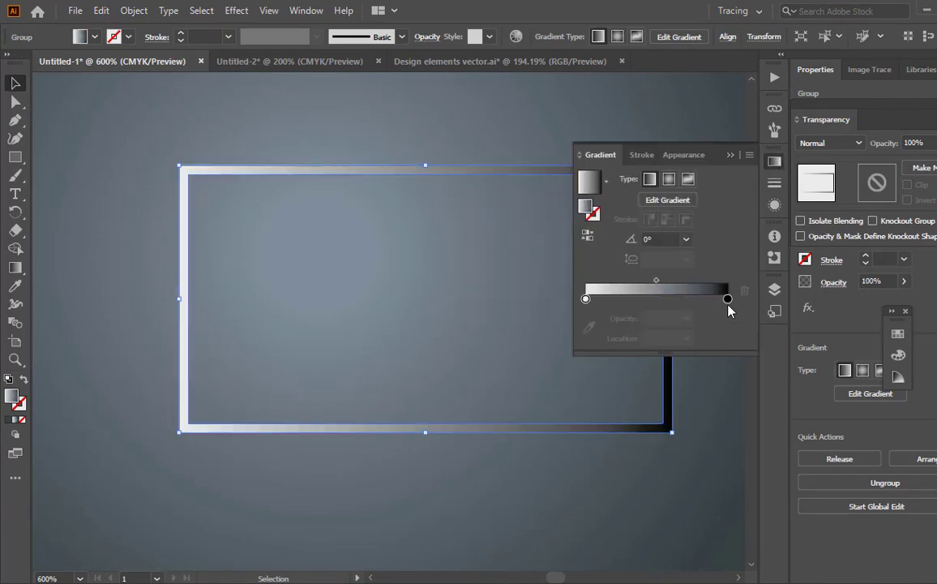
# Rework the frame's linear gradient into five alternating stops, white, black, white, black and white, for a metallic look
pyautogui.moveTo(728, 300); pyautogui.dragTo(691, 299)
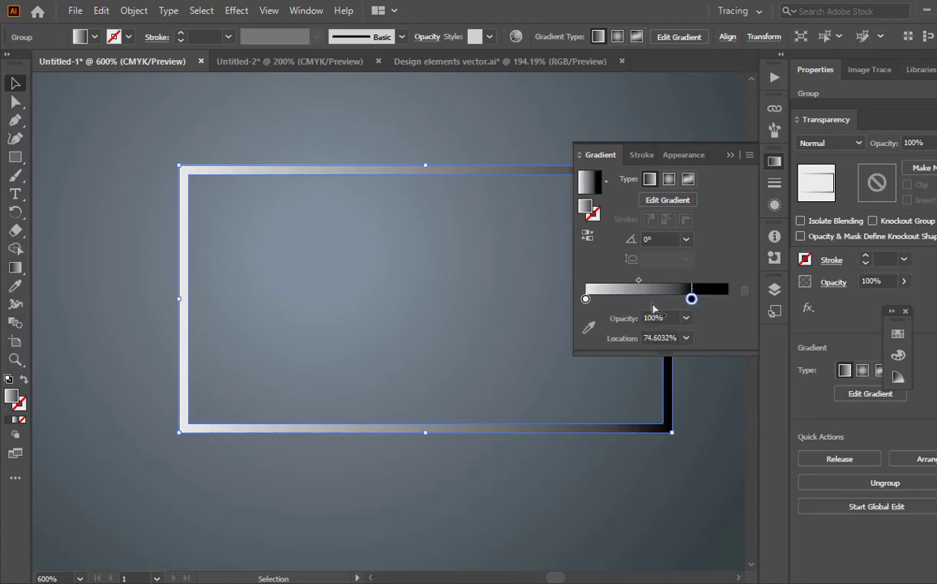
pyautogui.moveTo(585, 299); pyautogui.dragTo(728, 299)
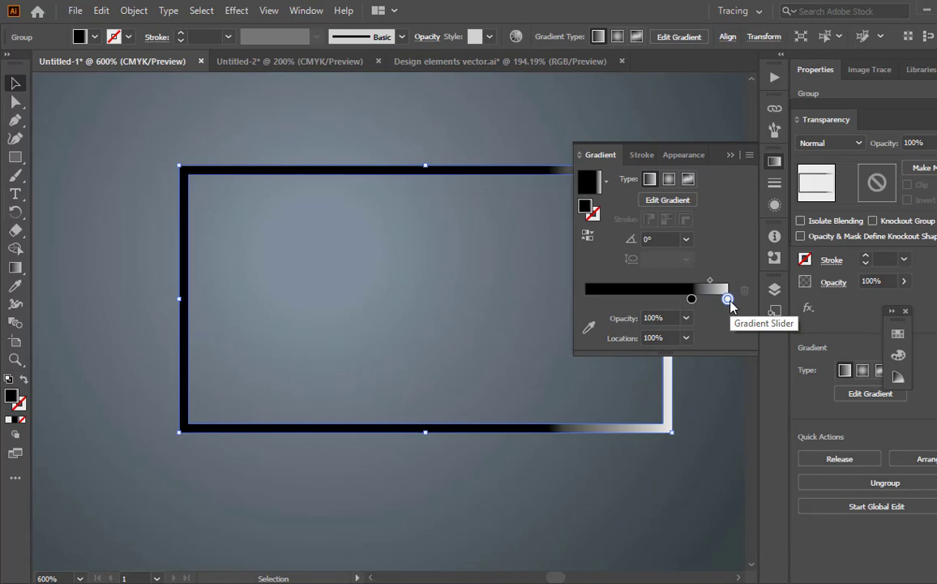
pyautogui.moveTo(728, 300); pyautogui.dragTo(585, 299)
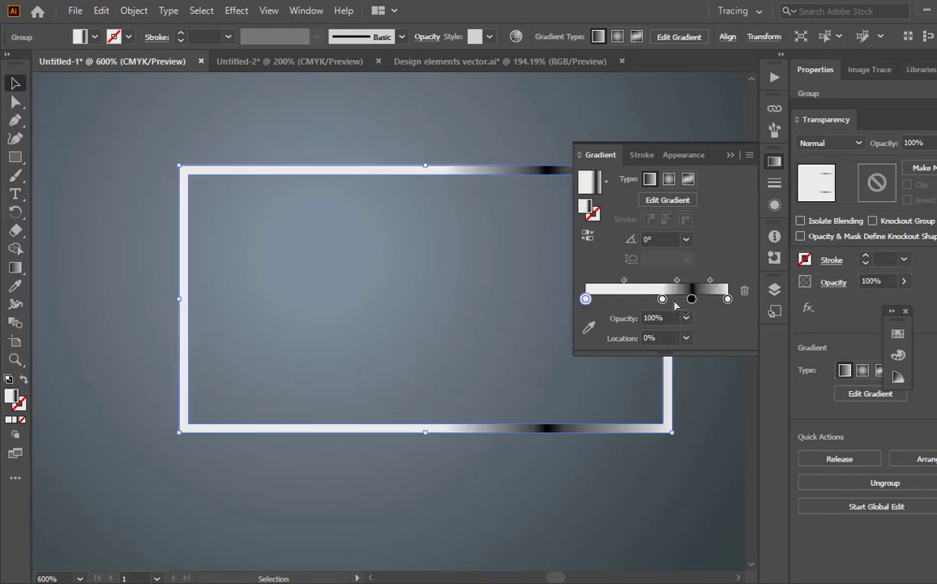
pyautogui.moveTo(690, 299); pyautogui.dragTo(626, 299)
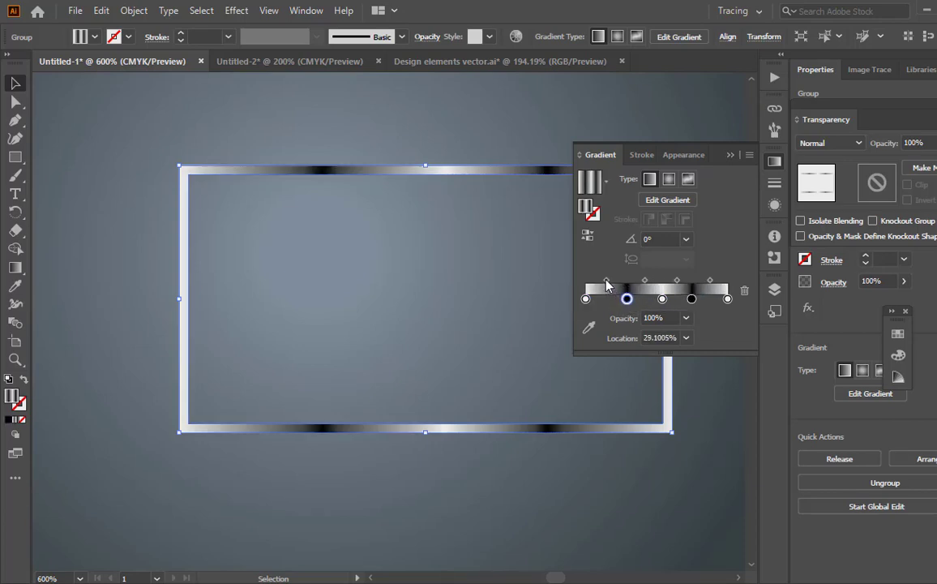
pyautogui.click(607, 282)
pyautogui.moveTo(644, 281); pyautogui.dragTo(605, 278)
pyautogui.click(730, 154)
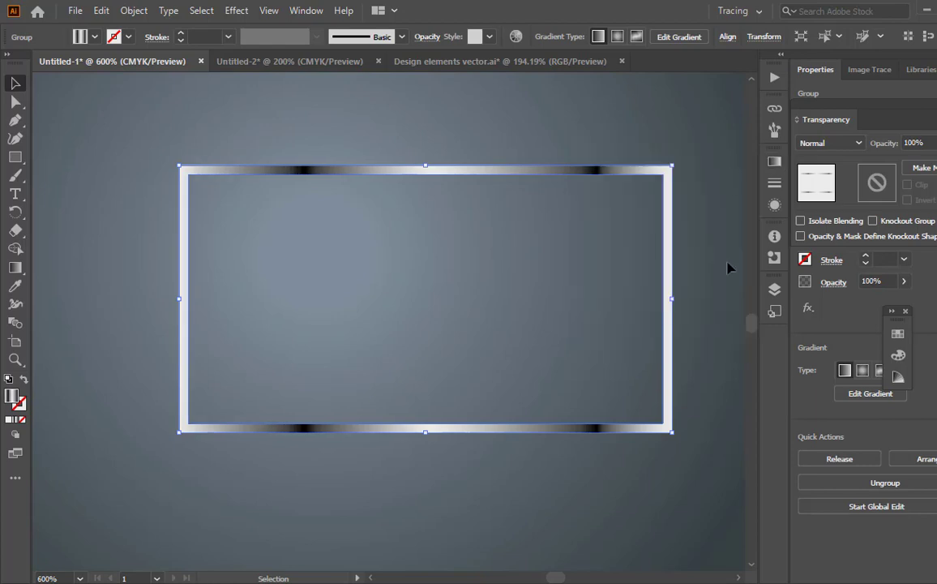
pyautogui.click(16, 268)
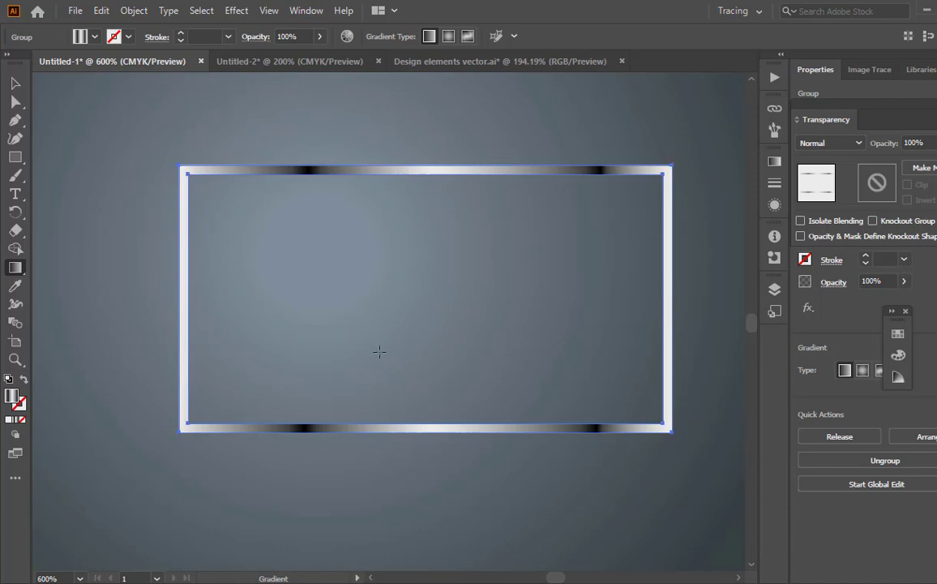
pyautogui.click(15, 83)
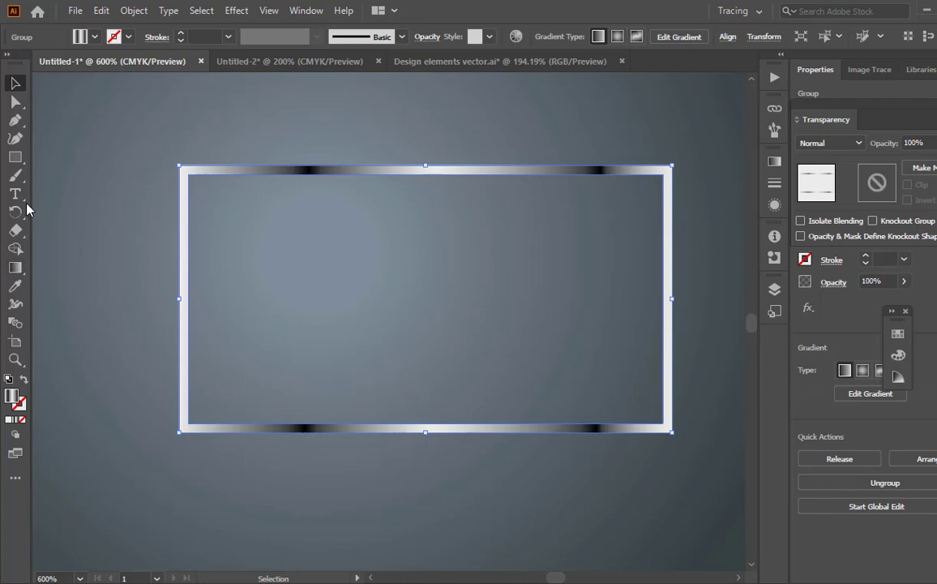
# Draw a rectangle filling the opening of the metallic frame and bring the frame to the front
pyautogui.click(14, 156)
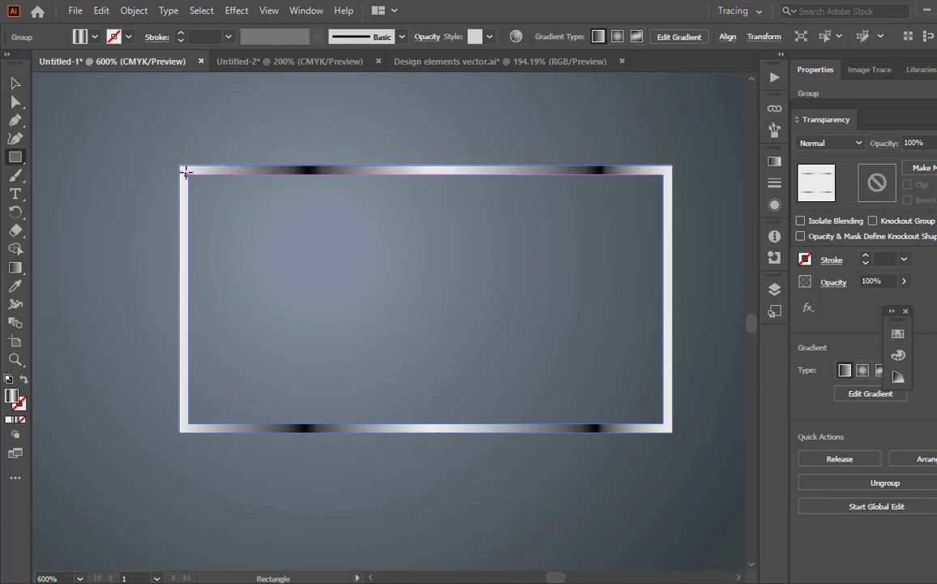
pyautogui.moveTo(186, 173)
pyautogui.mouseDown()
pyautogui.moveTo(368, 231)
pyautogui.moveTo(664, 366)
pyautogui.moveTo(665, 422)
pyautogui.mouseUp()
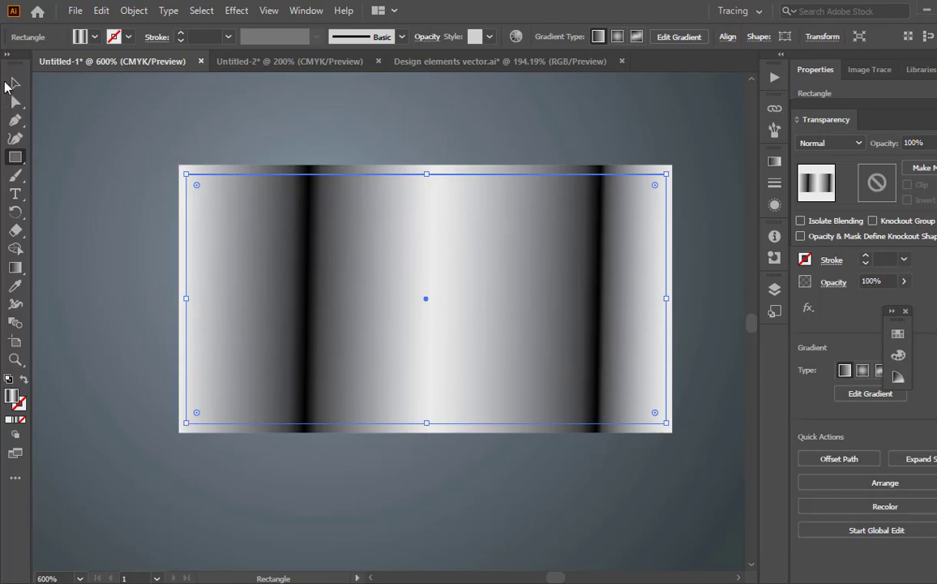
pyautogui.click(10, 84)
pyautogui.click(226, 176)
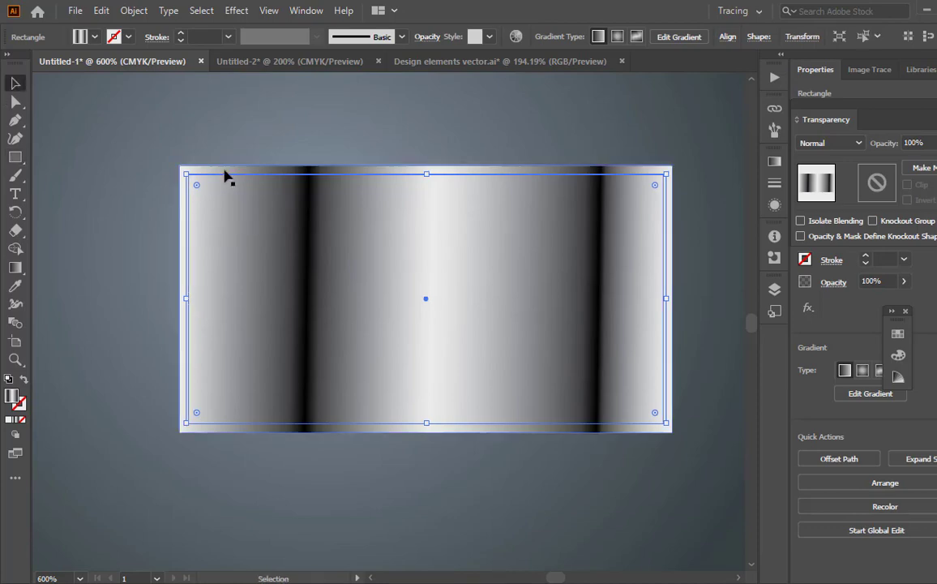
pyautogui.rightClick(226, 175)
pyautogui.moveTo(378, 362)
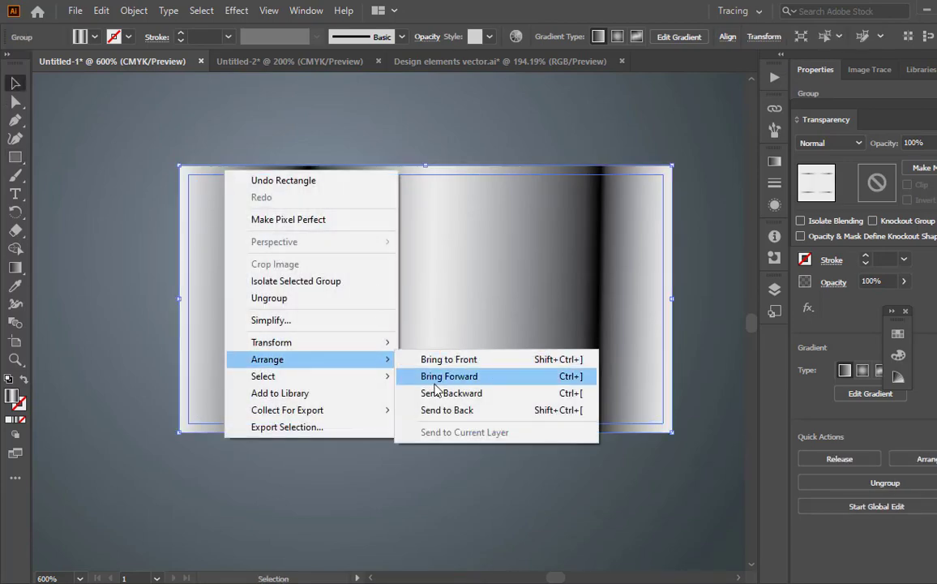
pyautogui.click(449, 359)
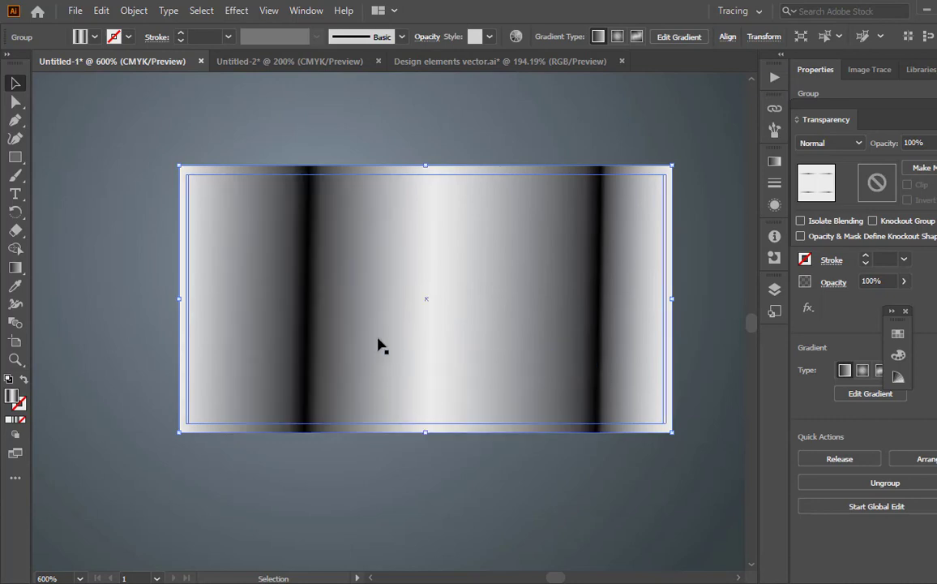
# Give the inner rectangle a reversed radial gradient, black at the centre and white outside, with the midpoint at about 56%
pyautogui.click(336, 339)
pyautogui.click(775, 165)
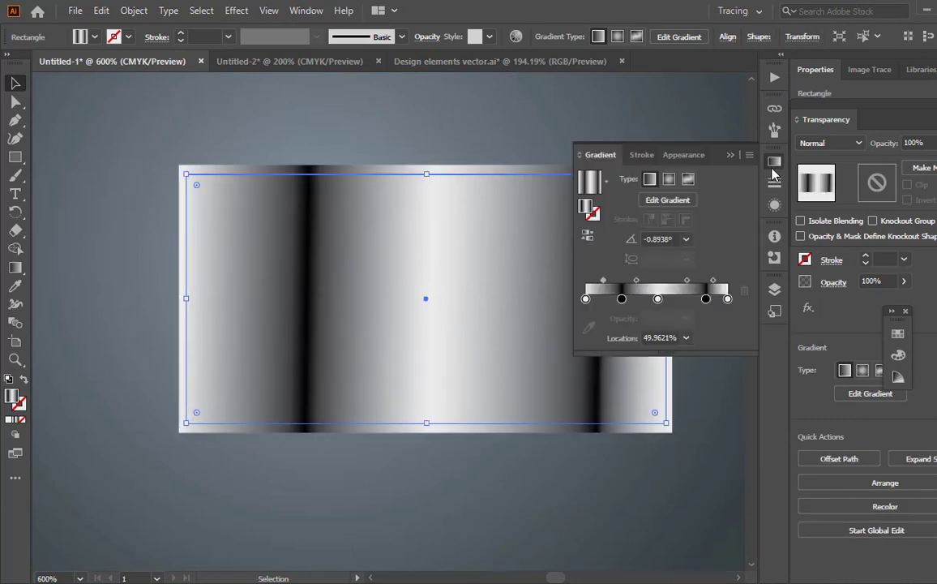
pyautogui.click(604, 183)
pyautogui.click(519, 212)
pyautogui.click(669, 179)
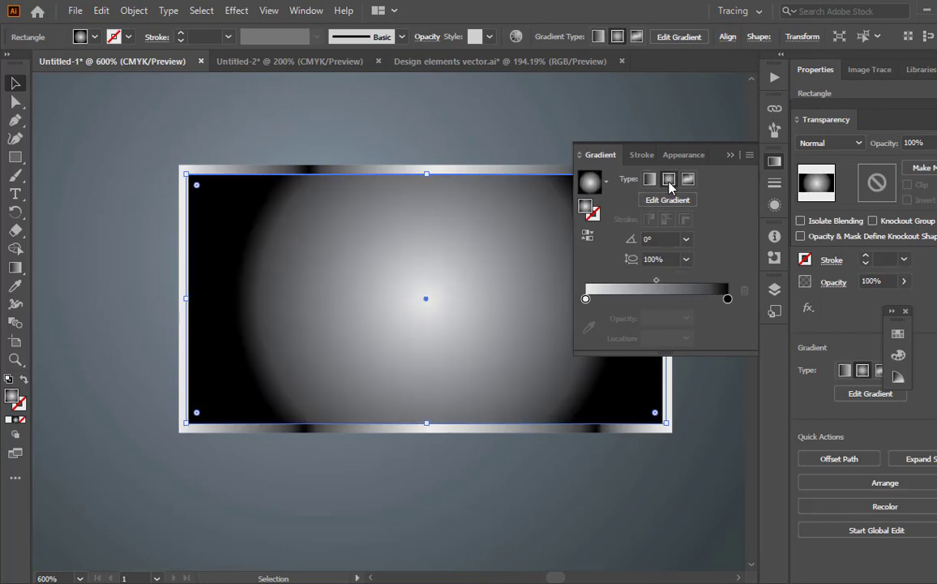
pyautogui.click(594, 235)
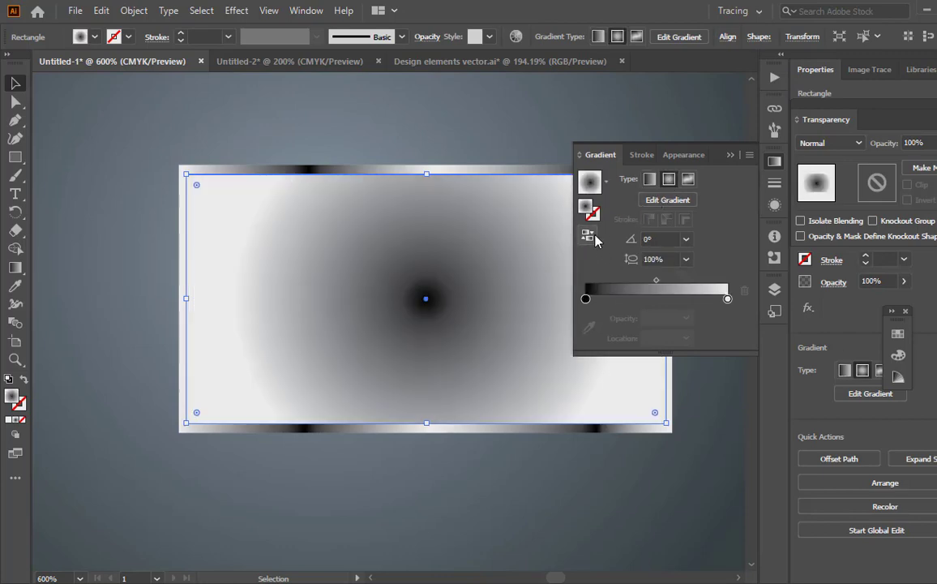
pyautogui.moveTo(656, 281); pyautogui.dragTo(685, 280)
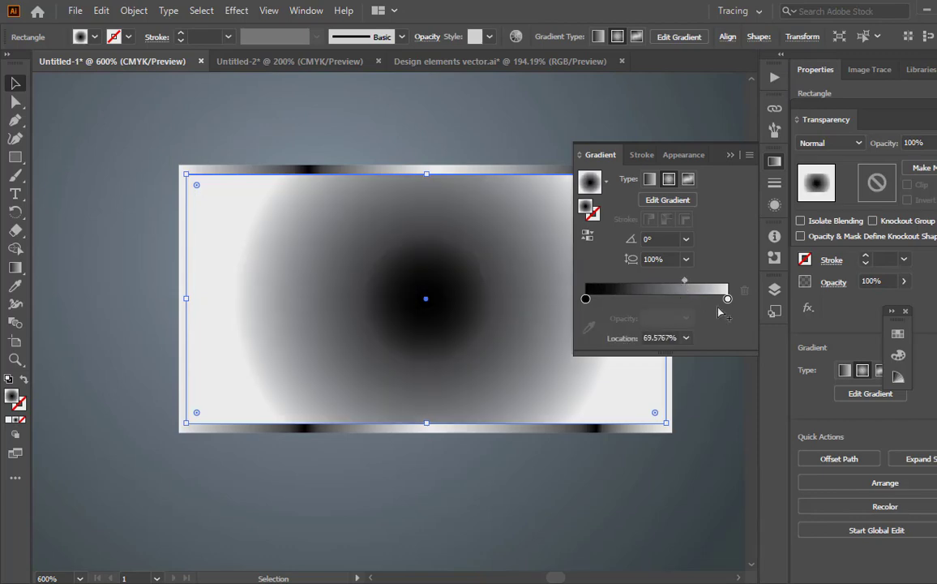
pyautogui.moveTo(684, 281); pyautogui.dragTo(665, 282)
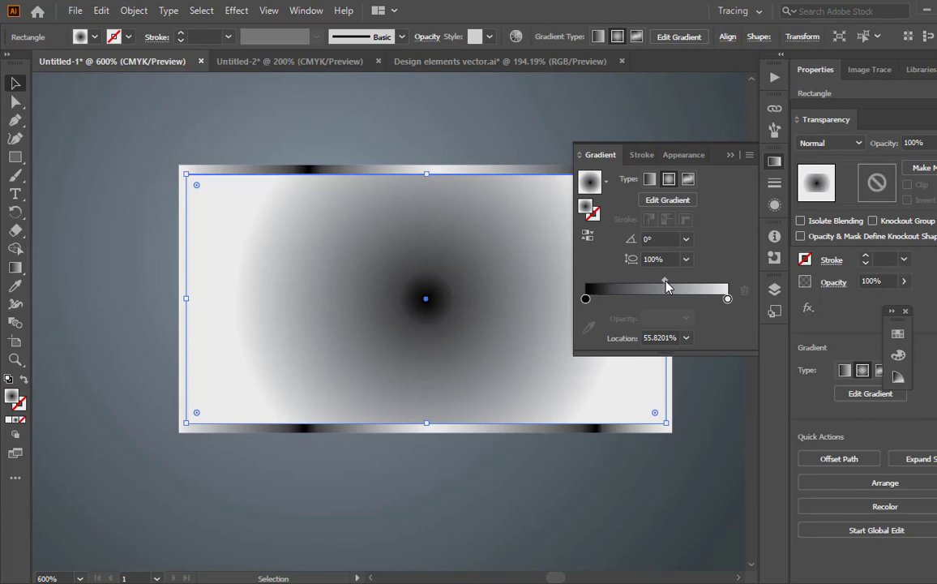
# Try 0% opacity on the white outer stop of the inner rectangle's gradient and return it to 100%
pyautogui.click(727, 299)
pyautogui.click(686, 318)
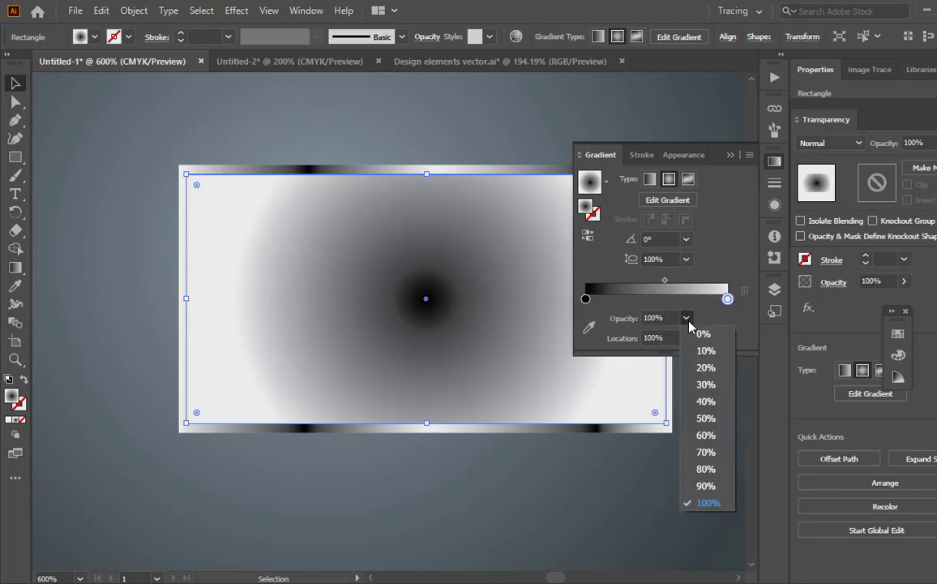
pyautogui.click(705, 332)
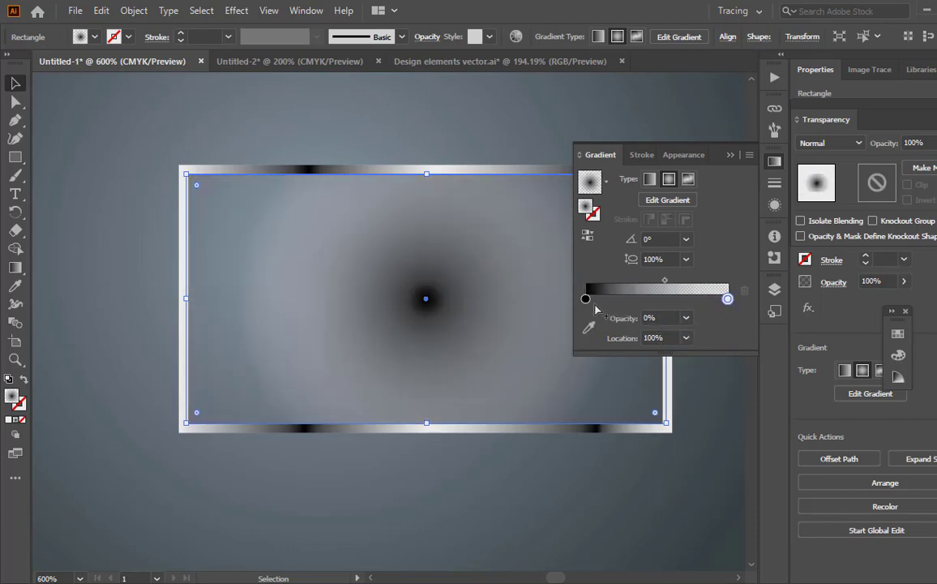
pyautogui.moveTo(587, 301)
pyautogui.mouseDown()
pyautogui.moveTo(623, 300)
pyautogui.moveTo(586, 299)
pyautogui.mouseUp()
pyautogui.click(727, 299)
pyautogui.click(685, 318)
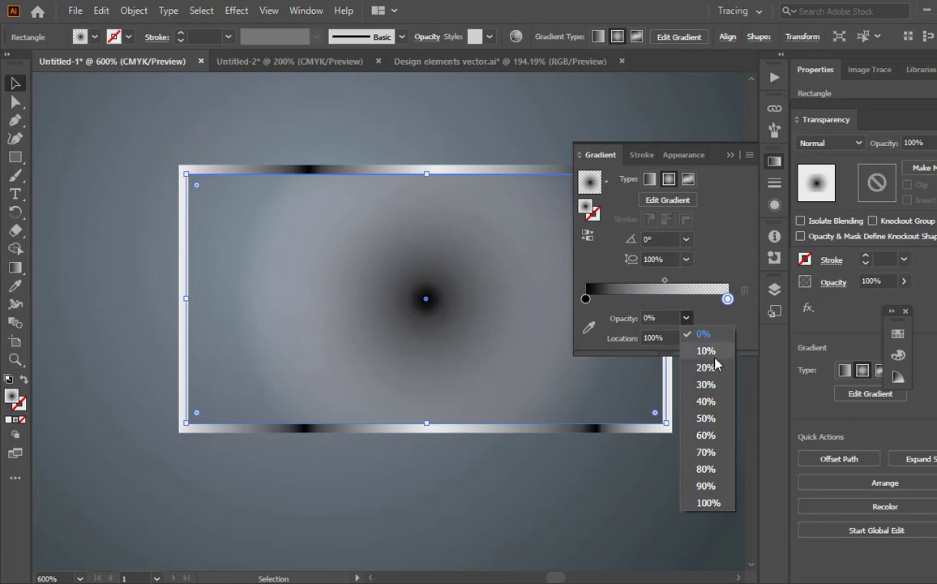
pyautogui.click(709, 503)
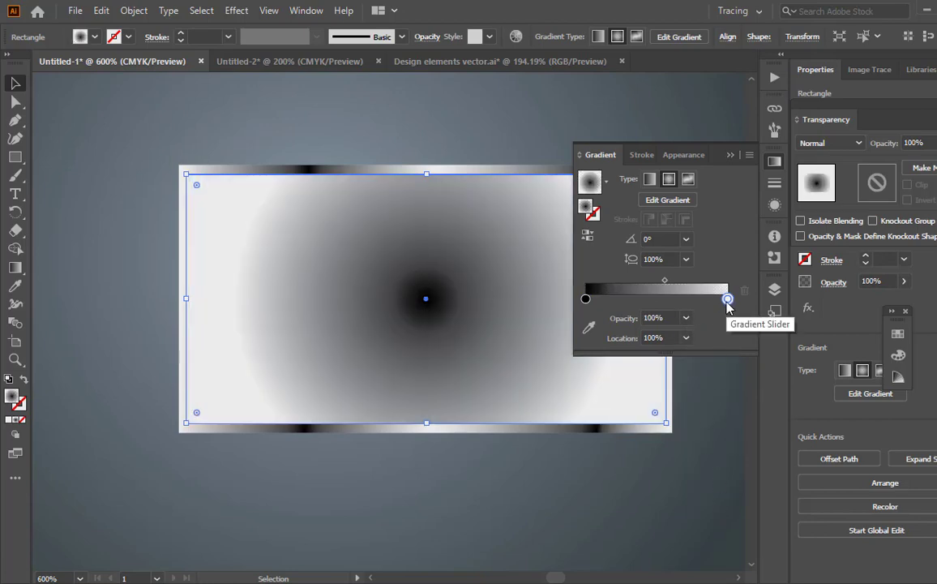
# Switch the white outer stop of the inner rectangle's radial gradient to grayscale and darken it to about 58% K
pyautogui.doubleClick(727, 299)
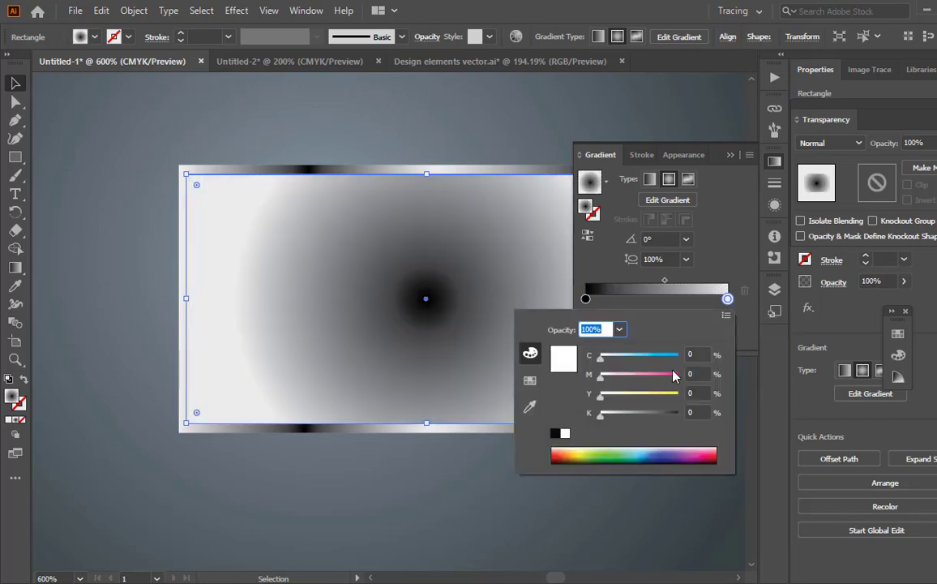
pyautogui.click(725, 314)
pyautogui.click(770, 319)
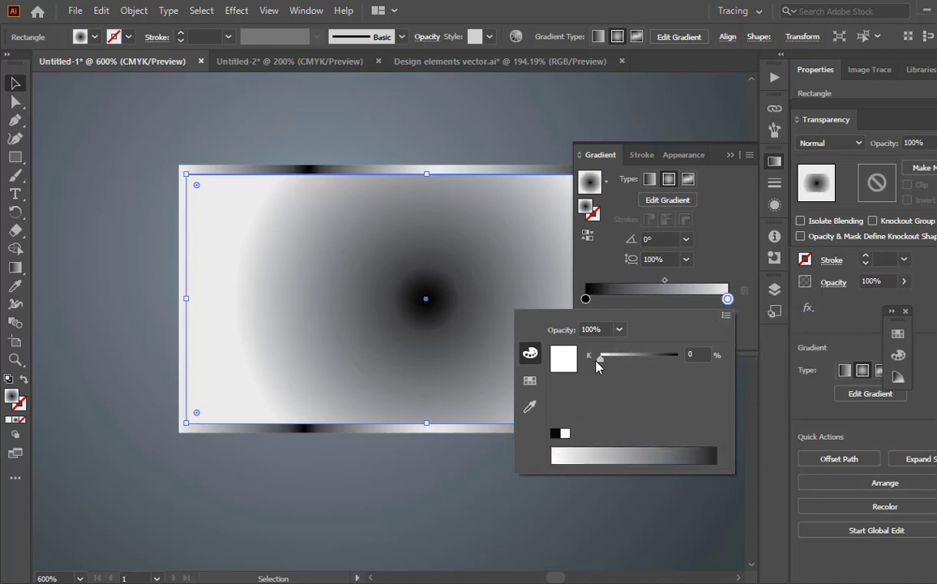
pyautogui.moveTo(601, 357); pyautogui.dragTo(648, 367)
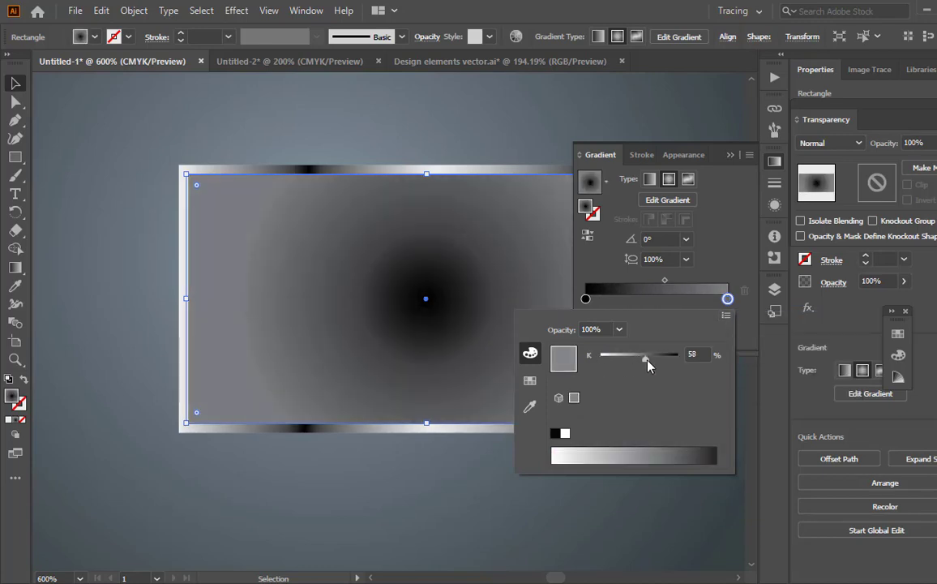
# Lighten the black centre stop of the inner rectangle's gradient to about 93% K
pyautogui.click(585, 299)
pyautogui.click(585, 299)
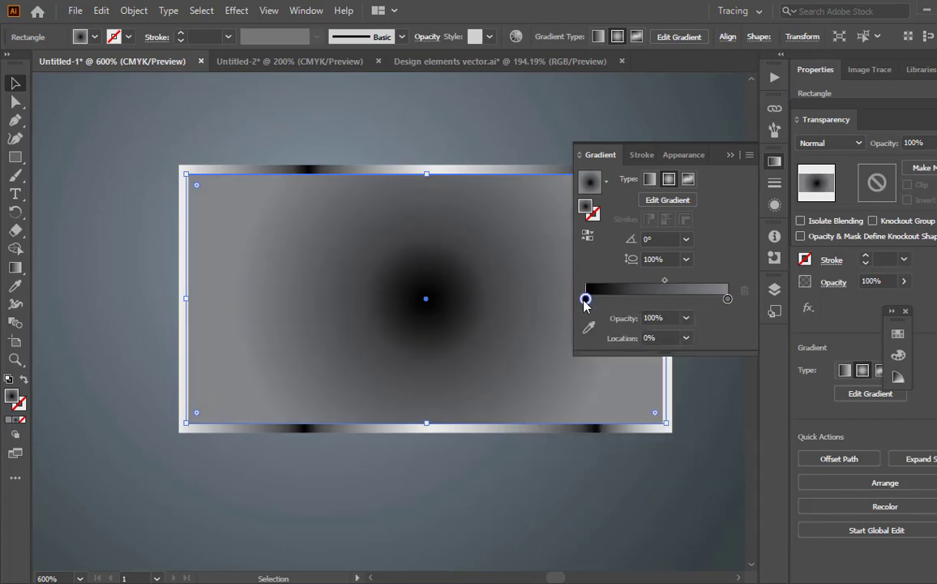
pyautogui.doubleClick(585, 299)
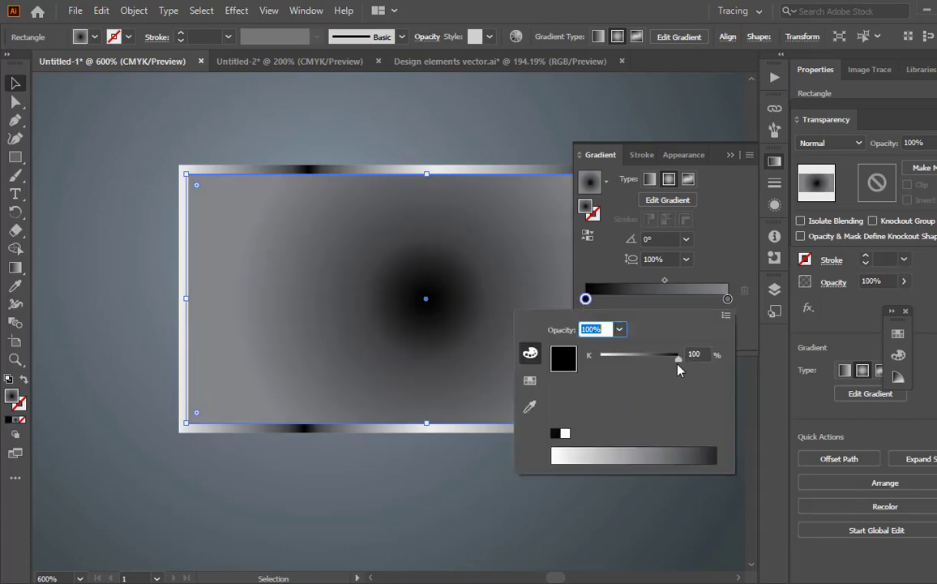
pyautogui.moveTo(678, 364)
pyautogui.mouseDown()
pyautogui.moveTo(663, 359)
pyautogui.moveTo(673, 360)
pyautogui.mouseUp()
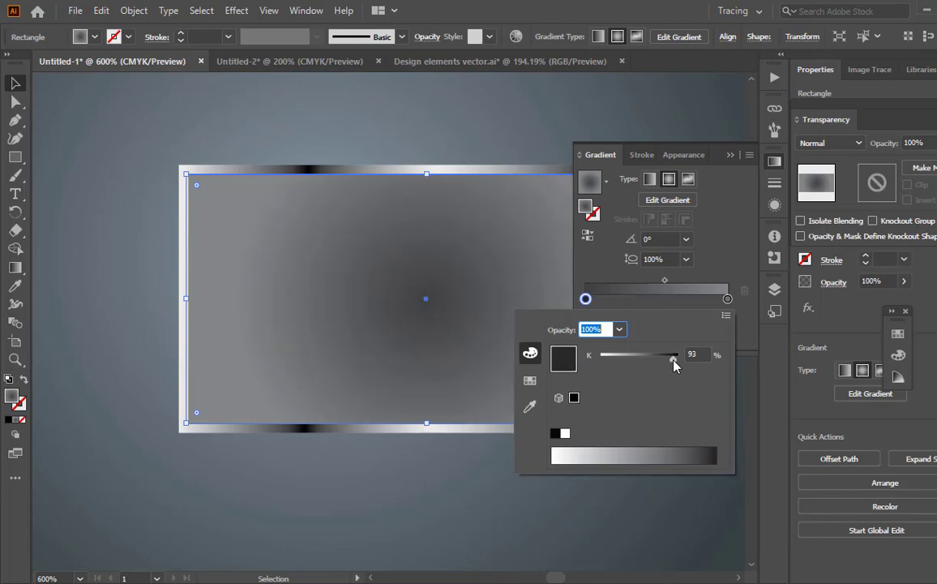
pyautogui.click(591, 300)
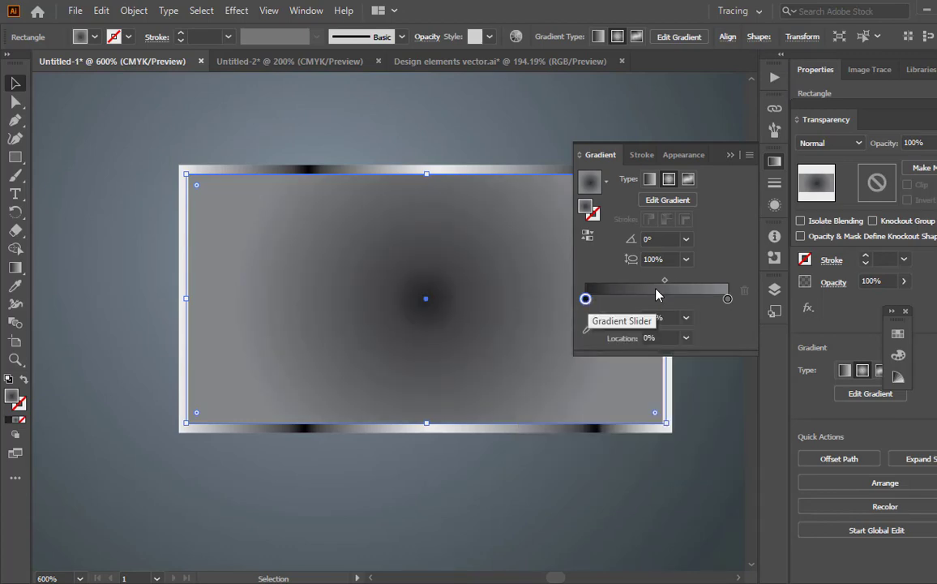
# Try reversing the inner rectangle's gradient, restore its direction, and shift the midpoint to about 86%
pyautogui.moveTo(666, 282); pyautogui.dragTo(691, 281)
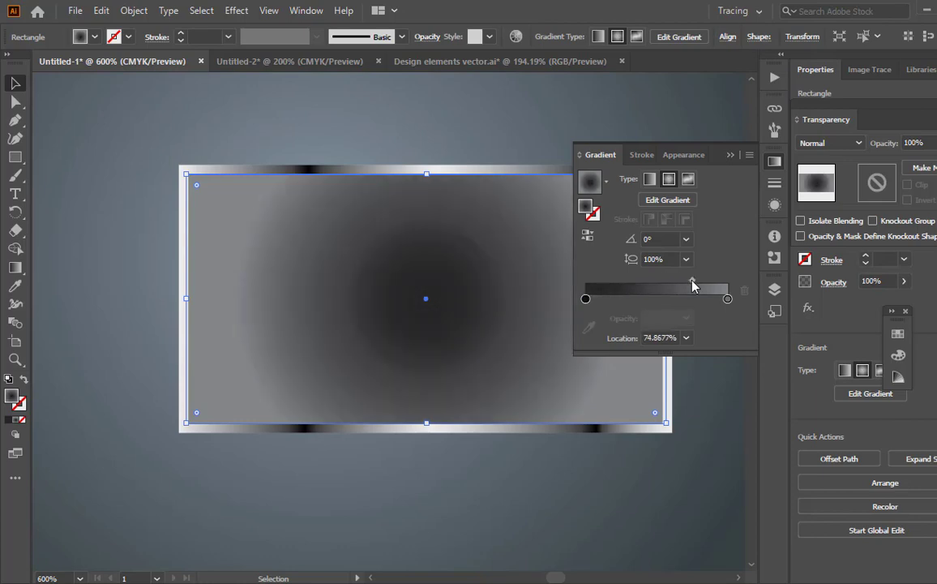
pyautogui.click(587, 237)
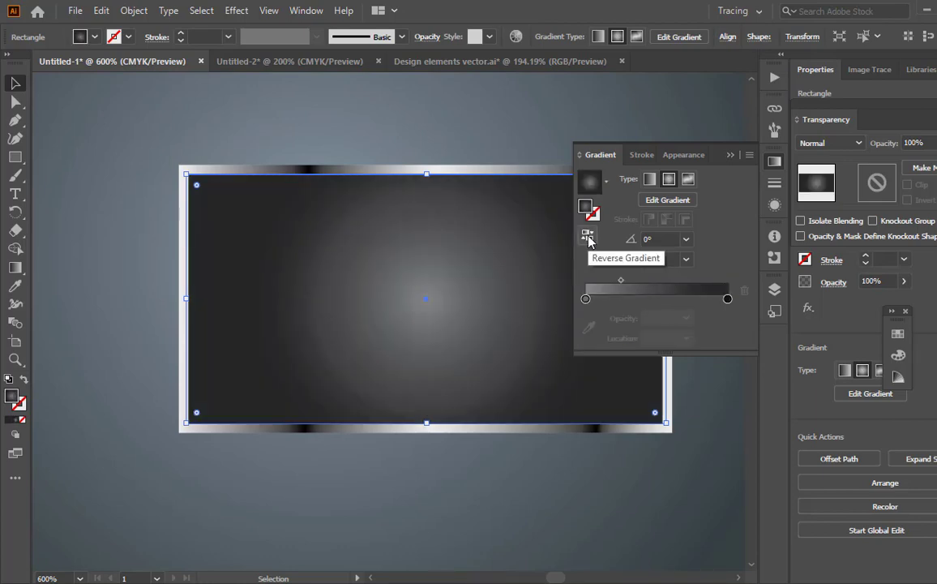
pyautogui.click(588, 237)
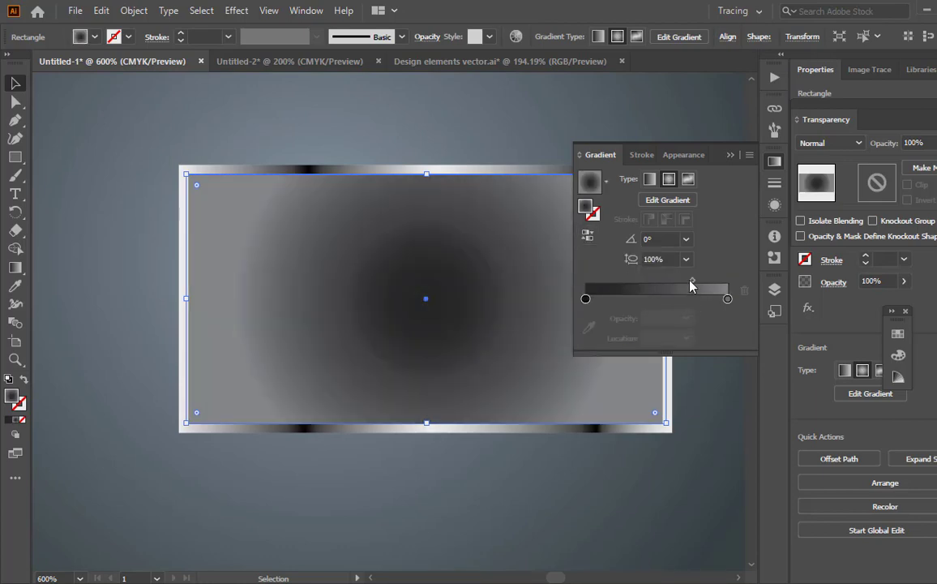
pyautogui.moveTo(693, 281); pyautogui.dragTo(707, 282)
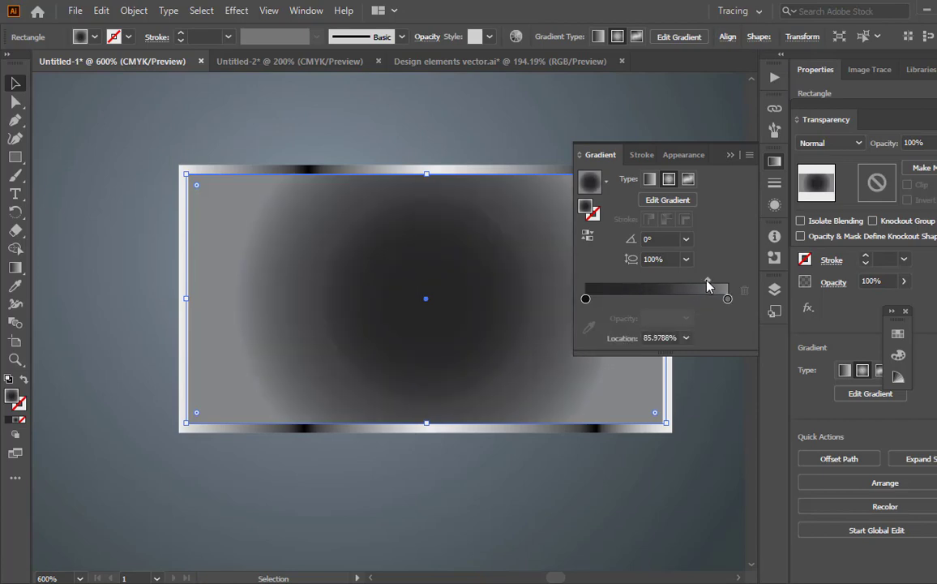
# Set the inner rectangle's blending mode to Screen and lower its opacity to about 28%
pyautogui.click(730, 155)
pyautogui.click(859, 143)
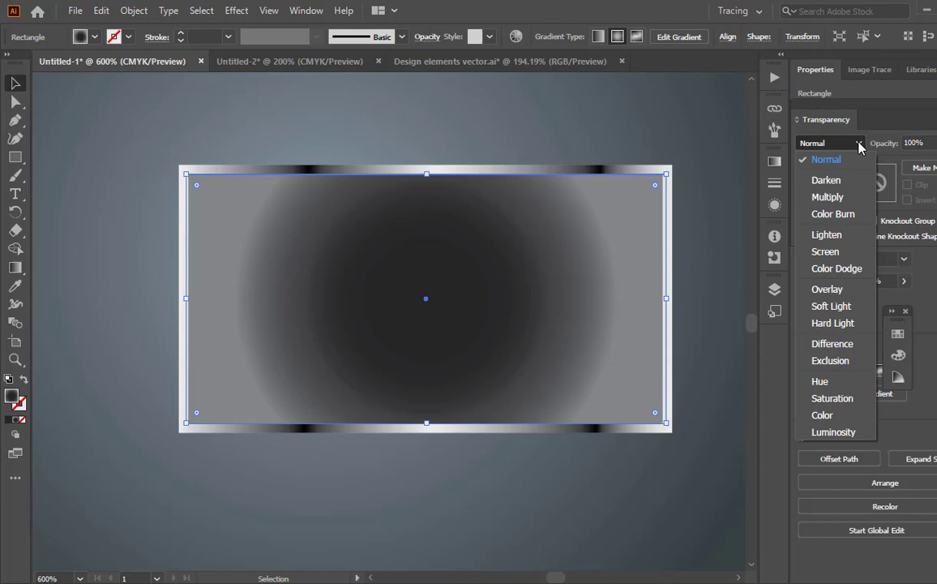
pyautogui.click(854, 251)
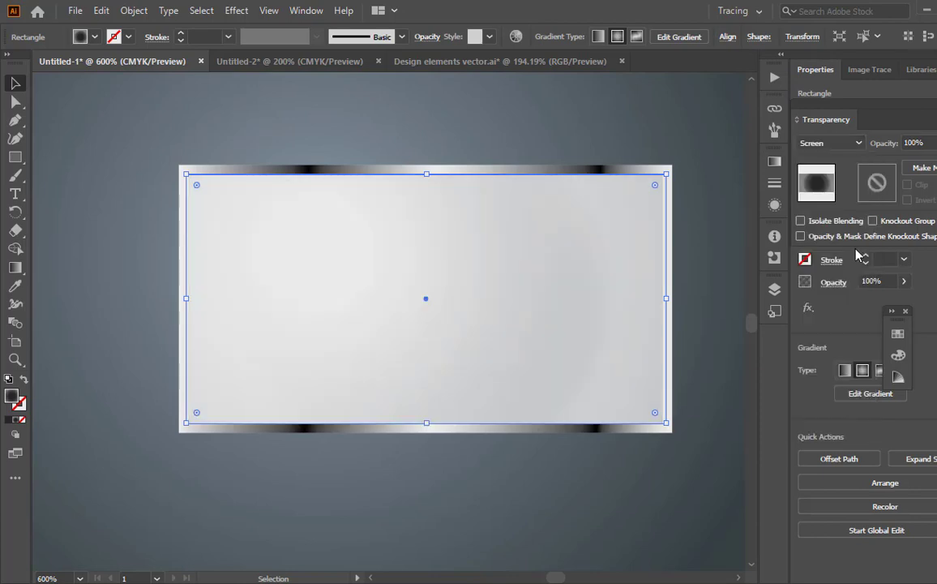
pyautogui.click(936, 144)
pyautogui.click(909, 163)
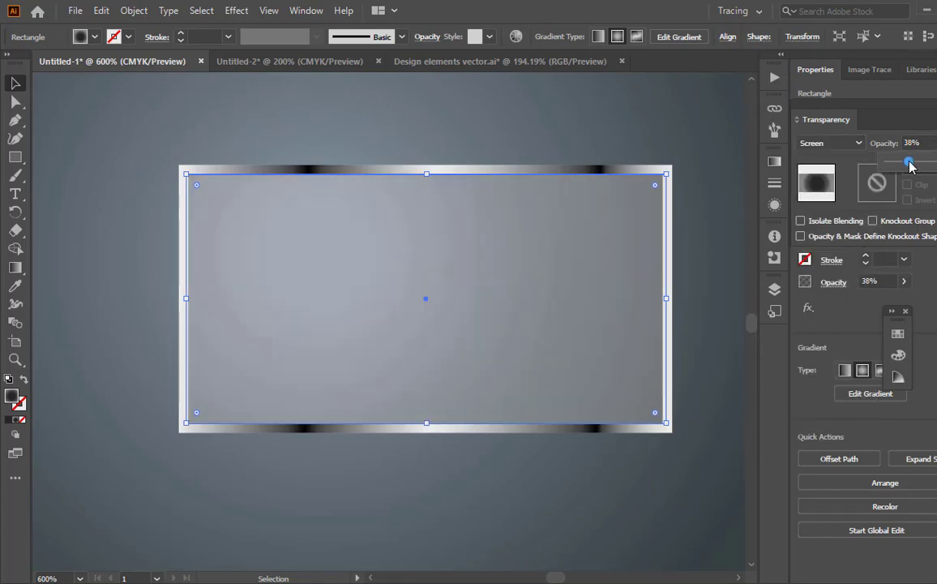
pyautogui.click(899, 163)
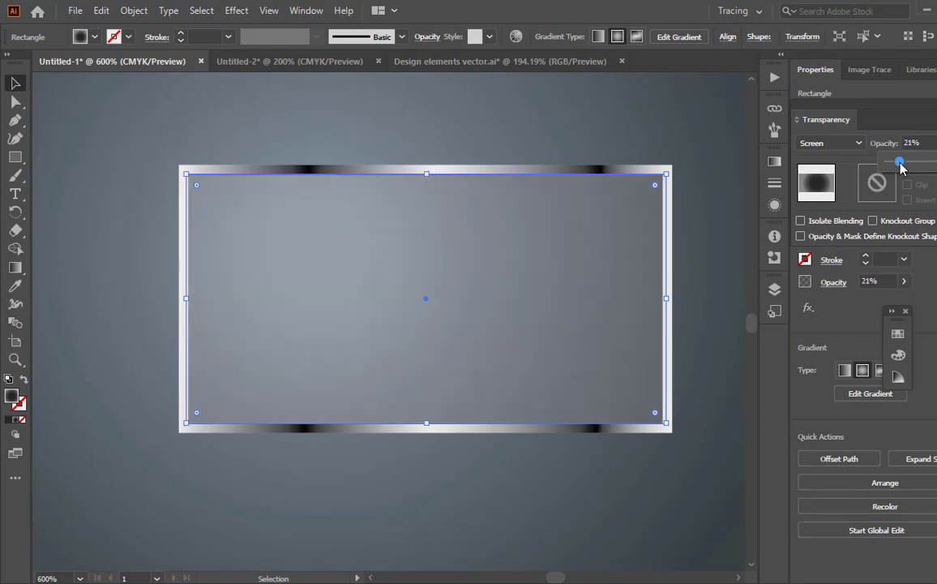
pyautogui.click(908, 163)
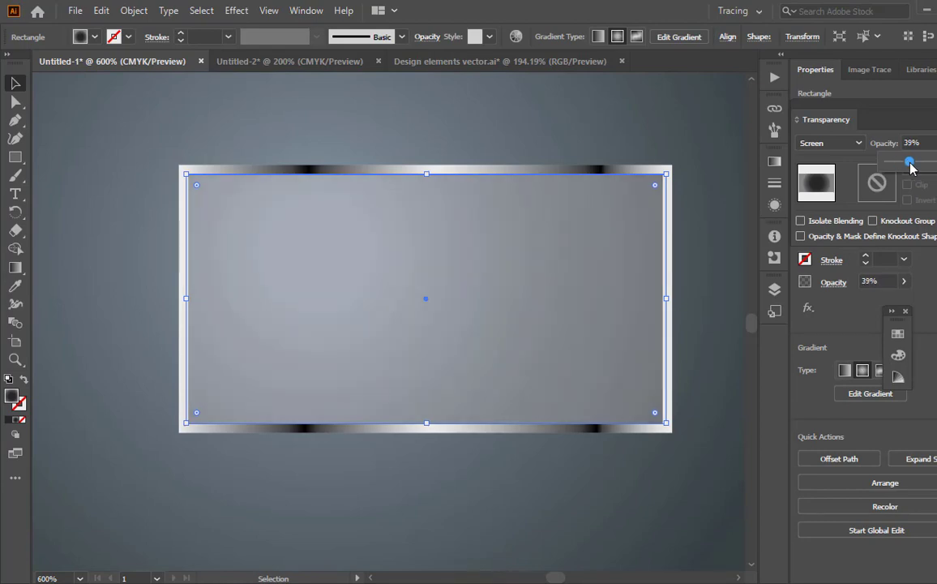
pyautogui.click(903, 163)
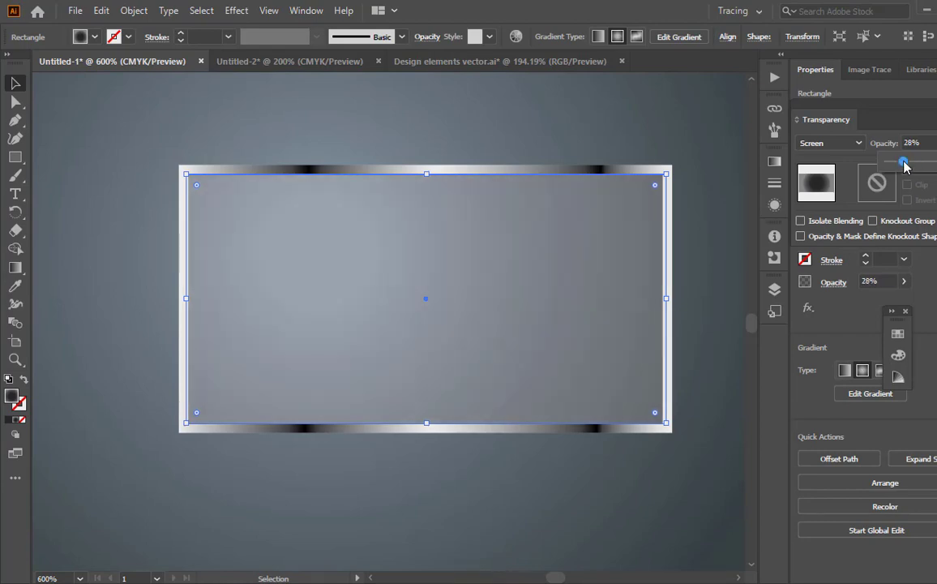
pyautogui.click(435, 131)
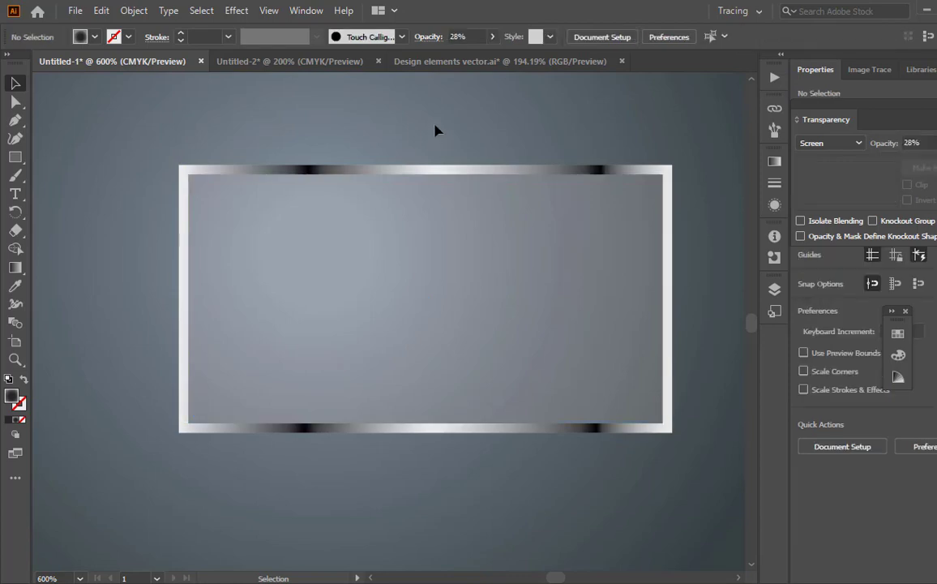
# Reselect the inner rectangle and raise its opacity to about 32%
pyautogui.click(235, 288)
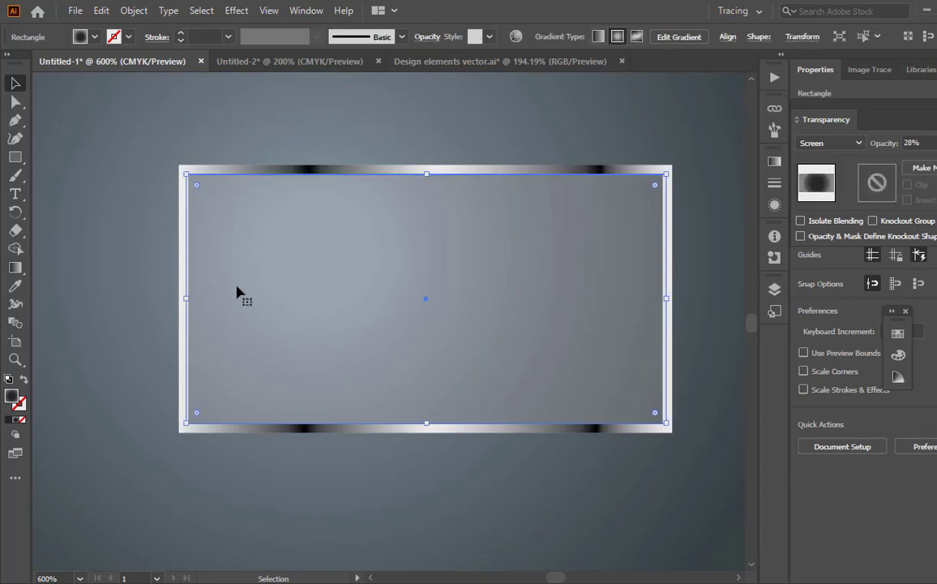
pyautogui.click(936, 142)
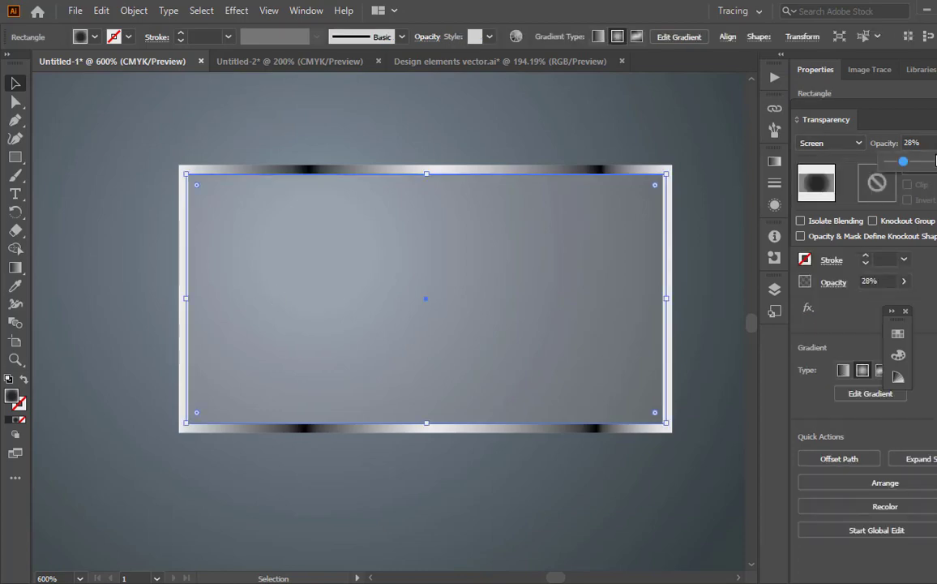
pyautogui.moveTo(905, 162)
pyautogui.mouseDown()
pyautogui.moveTo(914, 160)
pyautogui.moveTo(906, 163)
pyautogui.mouseUp()
# Set the centre stop of the inner rectangle's gradient to 100% K and move the midpoint to about 70%
pyautogui.click(776, 163)
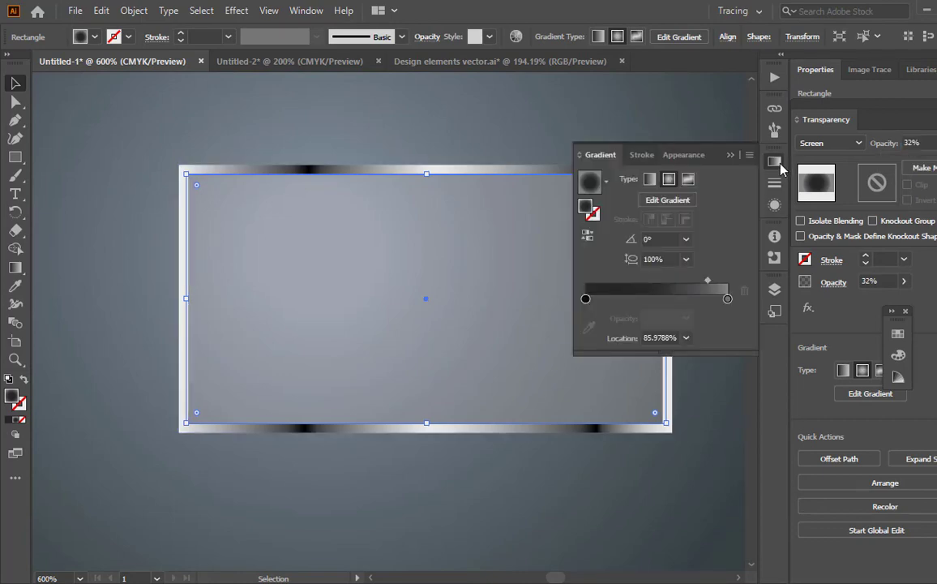
pyautogui.doubleClick(585, 299)
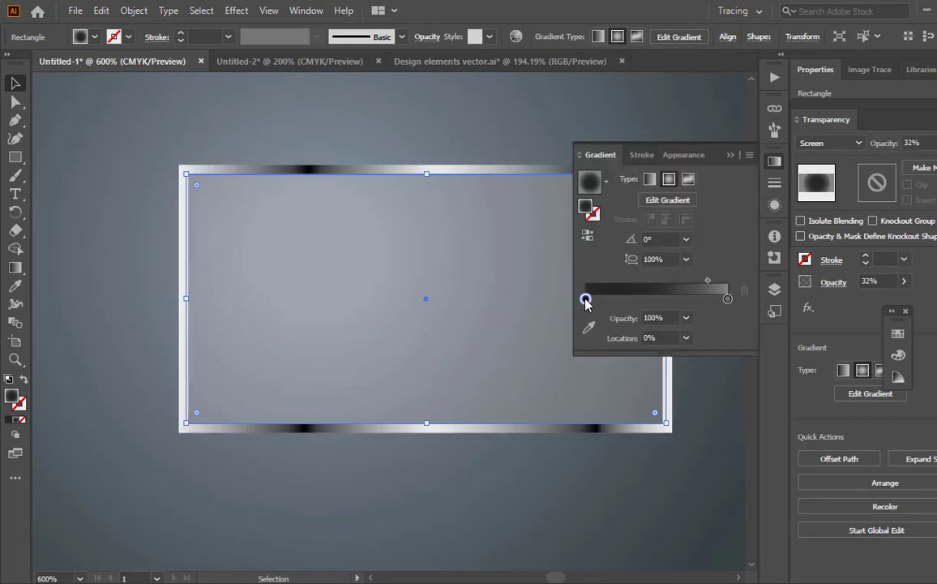
pyautogui.moveTo(674, 359); pyautogui.dragTo(720, 375)
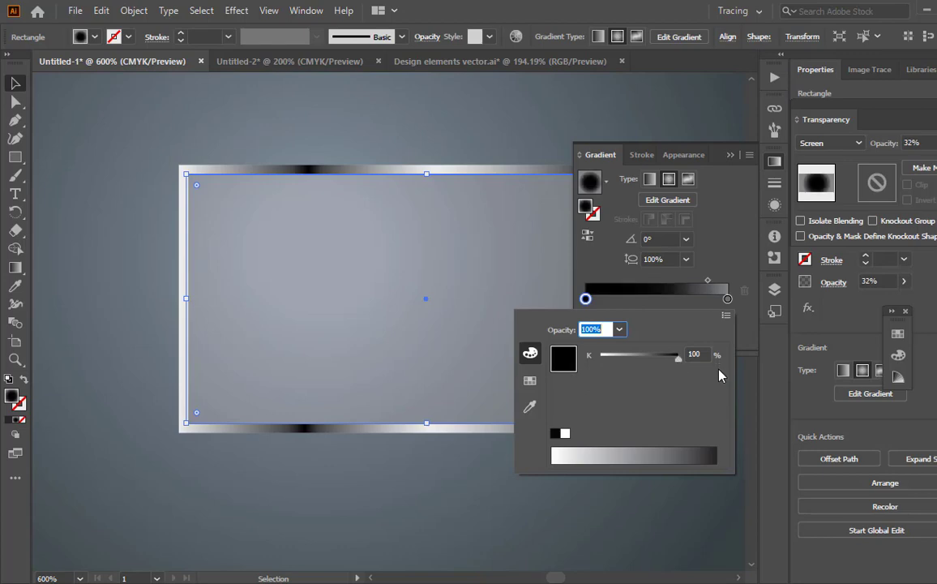
pyautogui.click(708, 280)
pyautogui.moveTo(706, 280); pyautogui.dragTo(677, 282)
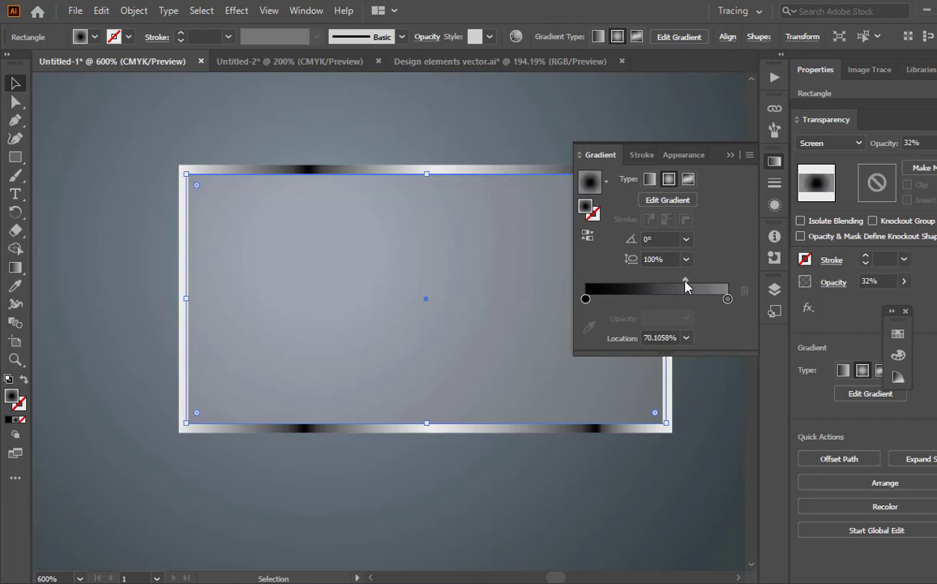
pyautogui.click(723, 299)
pyautogui.moveTo(723, 300); pyautogui.dragTo(705, 353)
pyautogui.click(732, 155)
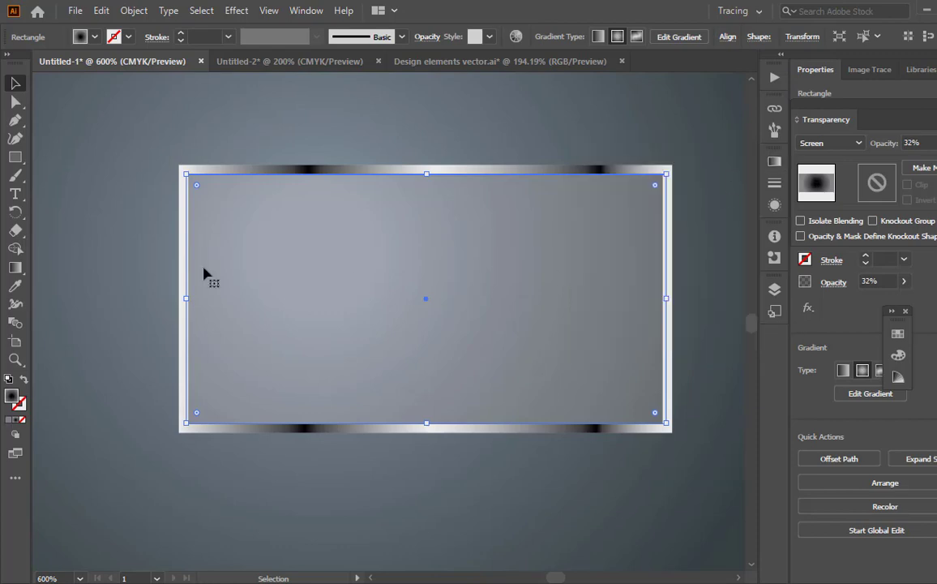
# Reshape the inner rectangle's radial gradient into a wide ellipse that extends beyond the frame on all sides
pyautogui.click(15, 267)
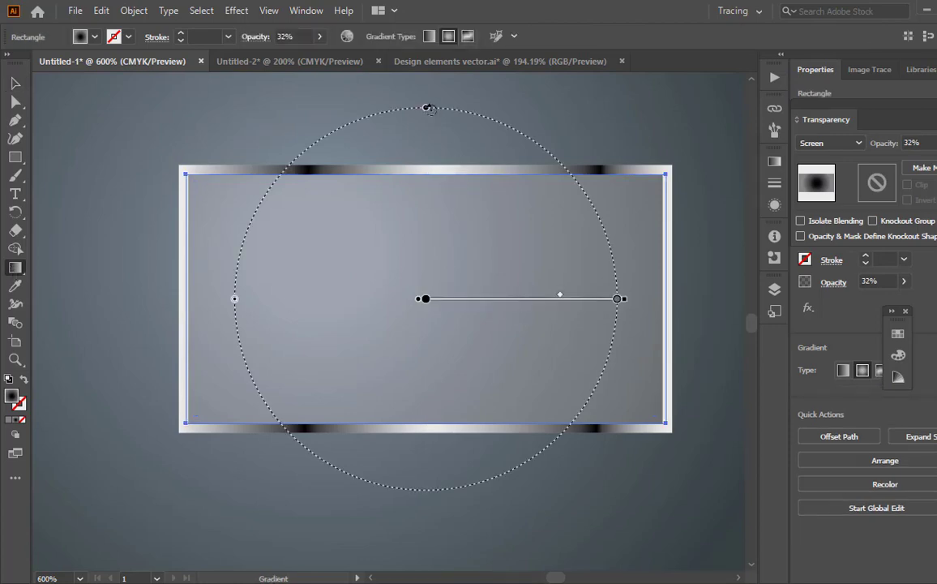
pyautogui.moveTo(428, 107); pyautogui.dragTo(425, 176)
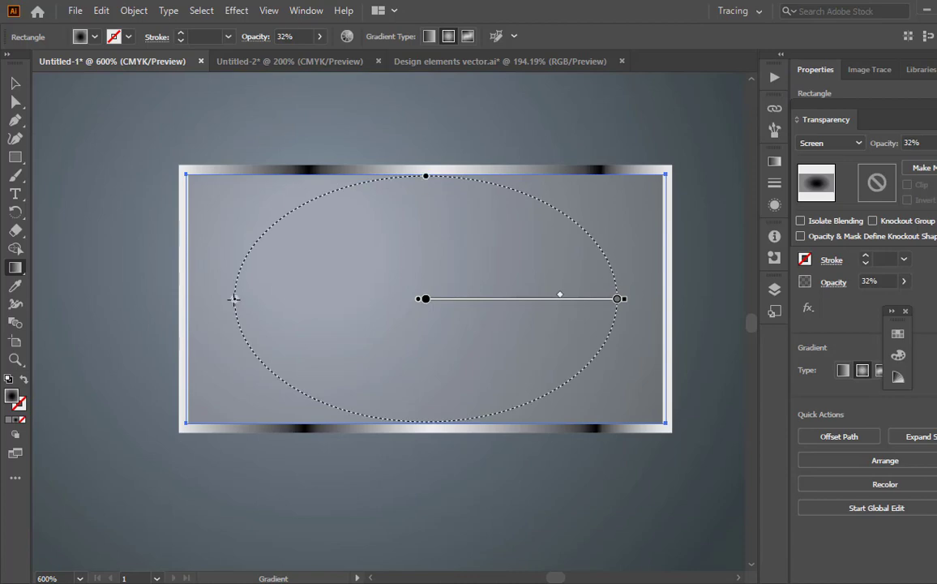
pyautogui.moveTo(232, 299); pyautogui.dragTo(159, 304)
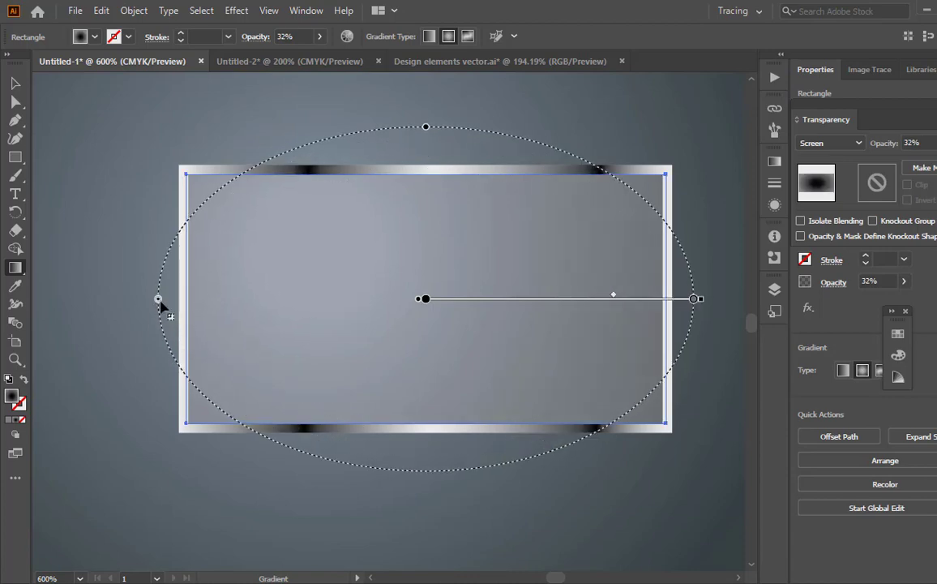
pyautogui.moveTo(157, 303); pyautogui.dragTo(128, 306)
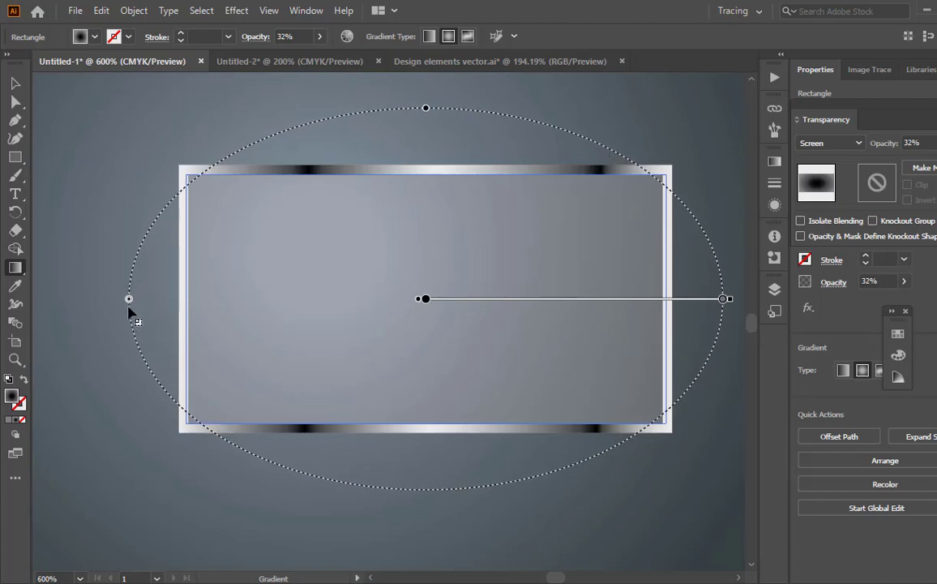
pyautogui.click(14, 82)
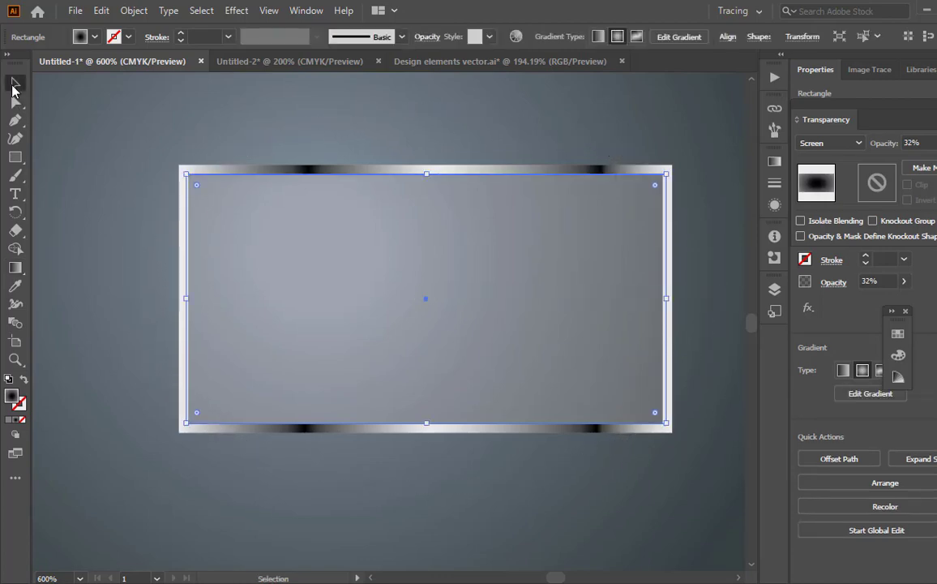
# Lower the inner rectangle's opacity to 10% and deselect it
pyautogui.click(930, 142)
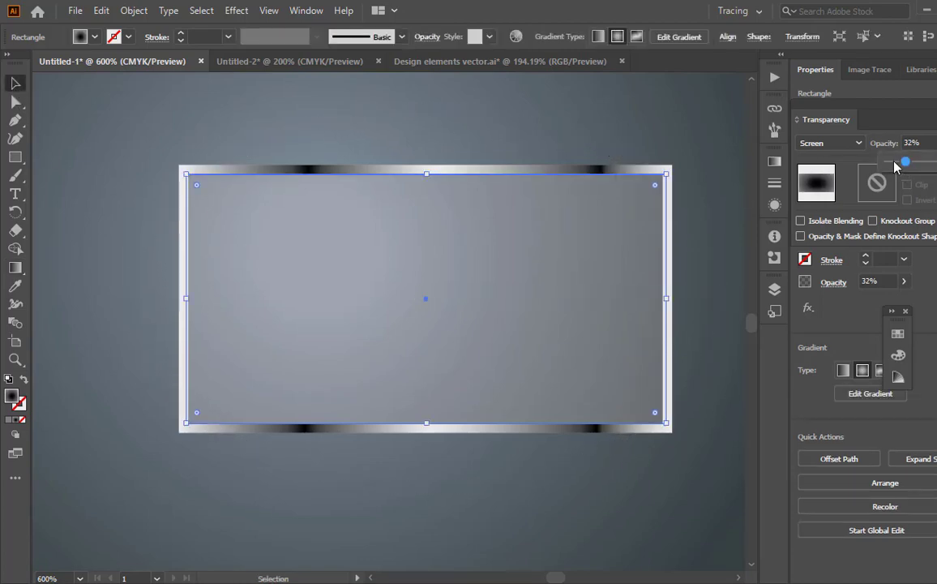
pyautogui.moveTo(904, 161); pyautogui.dragTo(894, 165)
pyautogui.click(606, 130)
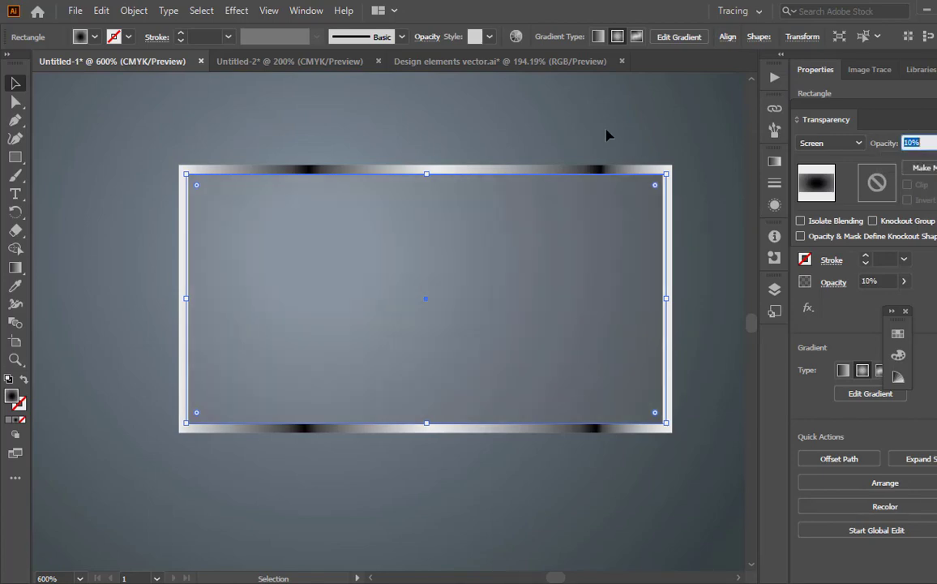
pyautogui.click(521, 136)
# Draw a closed triangle with the Pen tool over the upper-left half of the panel, along its diagonal and inner frame corners
pyautogui.click(15, 119)
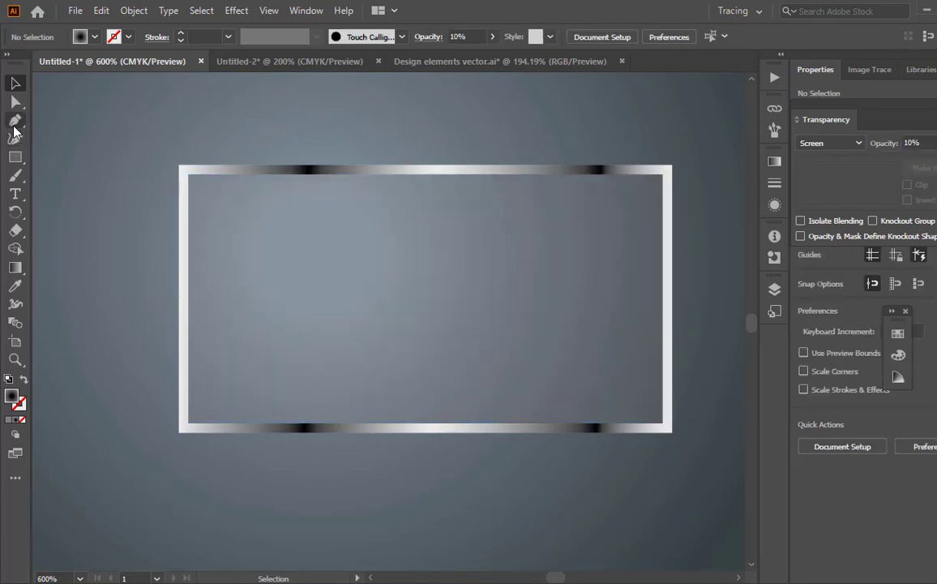
pyautogui.click(663, 173)
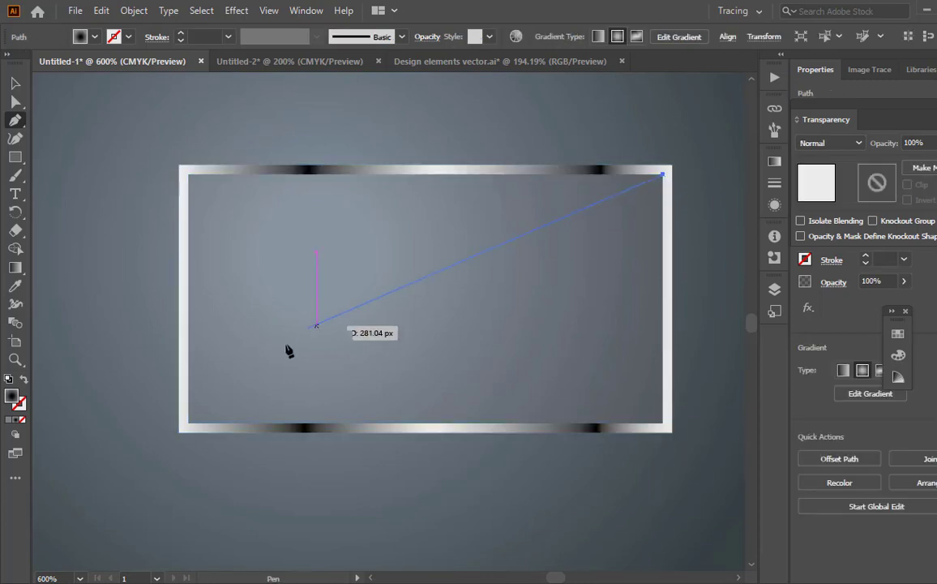
pyautogui.click(187, 422)
pyautogui.click(188, 173)
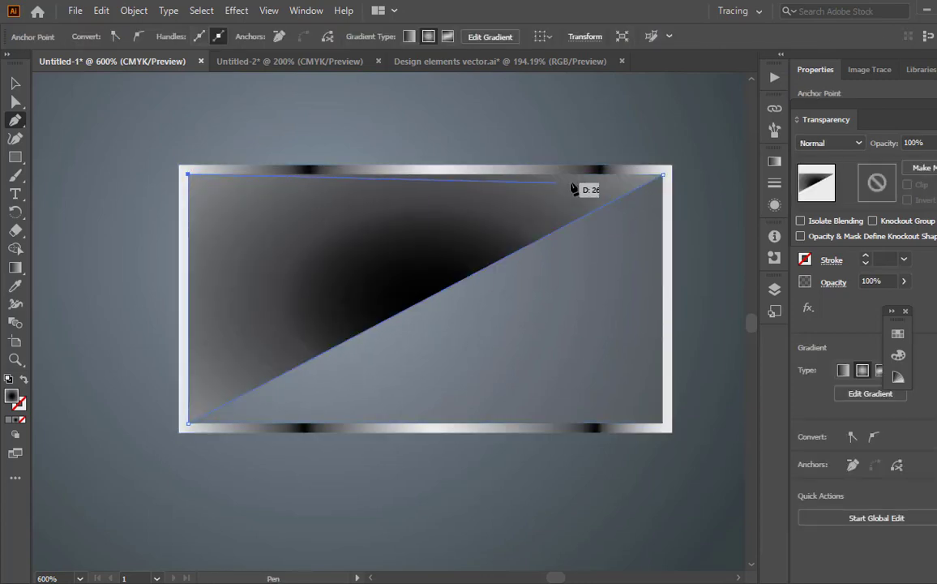
pyautogui.click(663, 174)
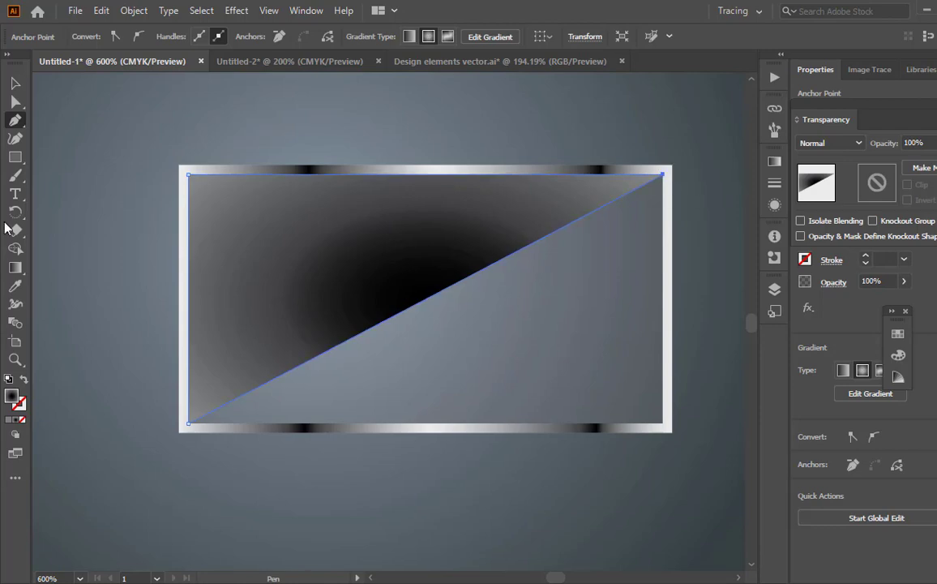
pyautogui.click(14, 83)
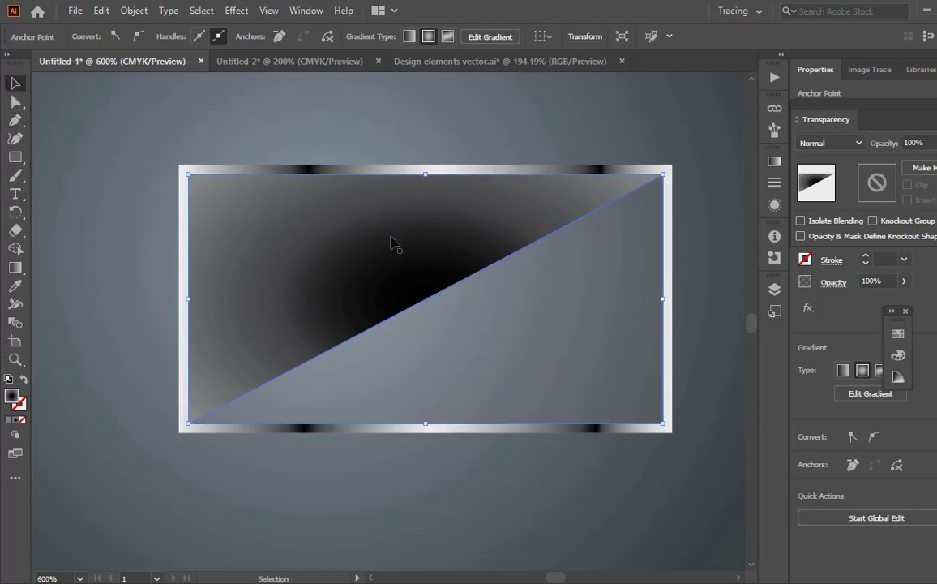
# Change the triangle's radial gradient fill to a linear gradient
pyautogui.click(14, 268)
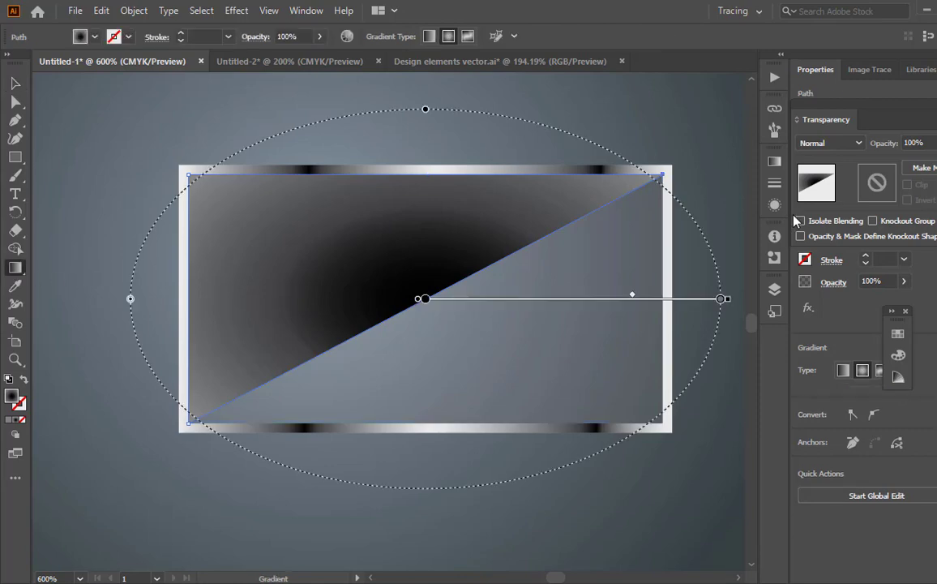
pyautogui.click(774, 163)
pyautogui.click(648, 180)
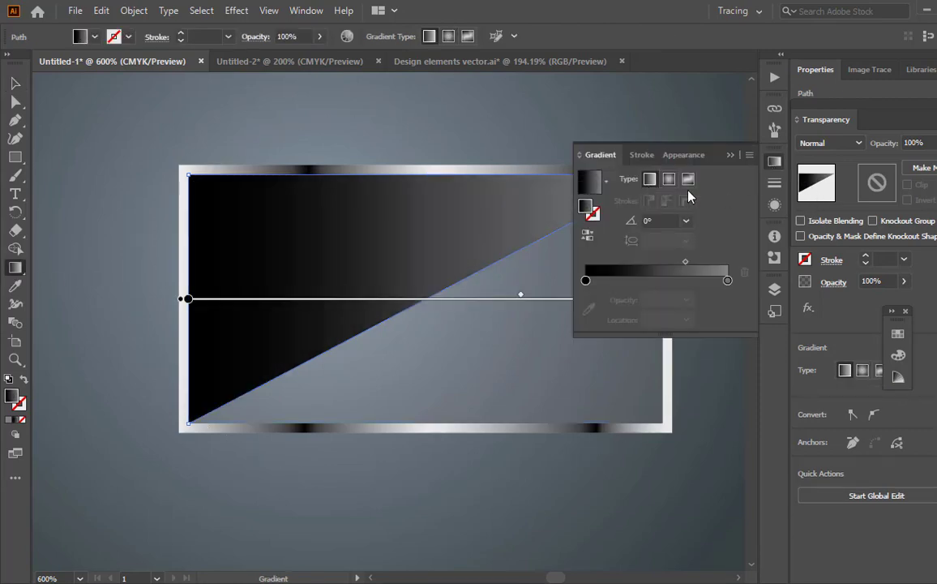
pyautogui.click(730, 156)
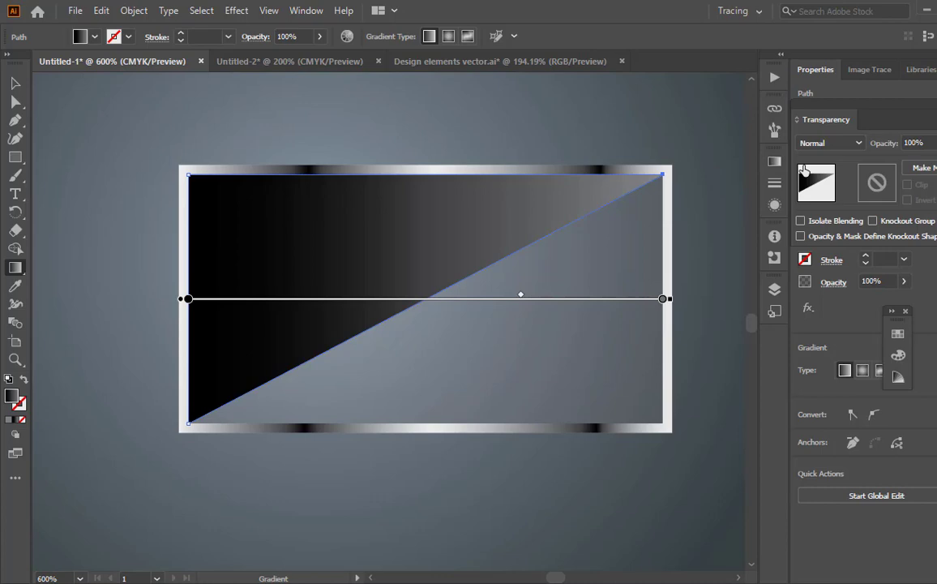
# Set the triangle's blending mode to Screen with 15% opacity and deselect it
pyautogui.click(858, 143)
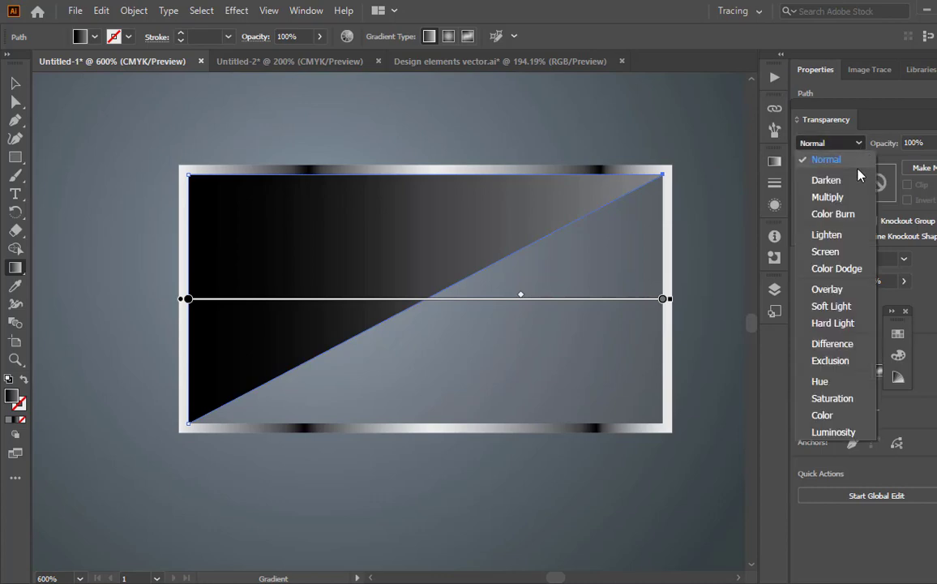
pyautogui.click(855, 252)
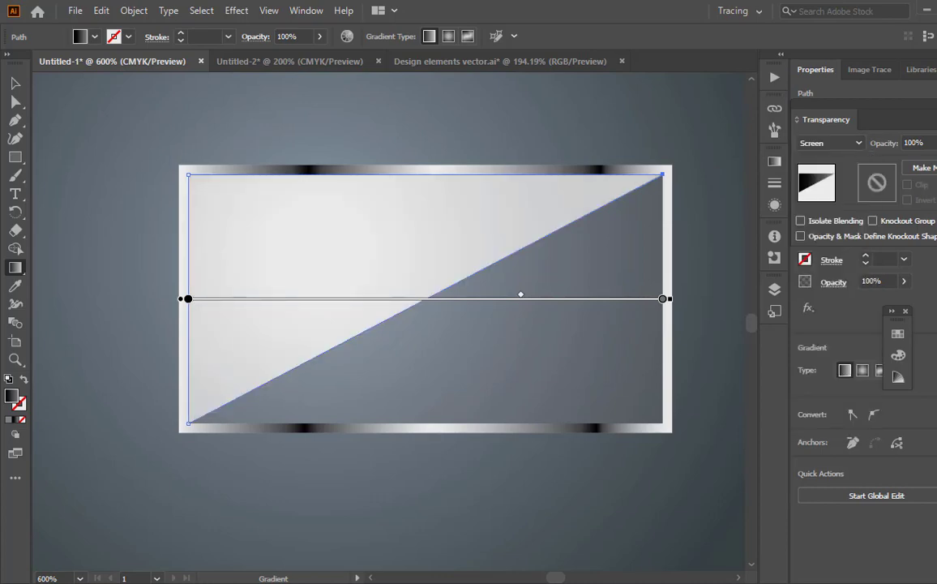
pyautogui.click(936, 143)
pyautogui.click(903, 161)
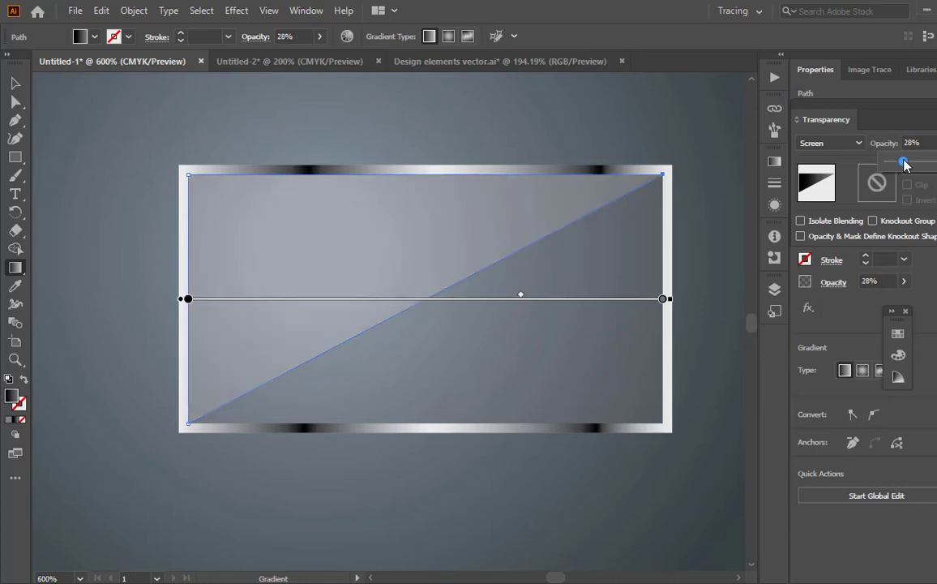
pyautogui.moveTo(899, 163); pyautogui.dragTo(896, 161)
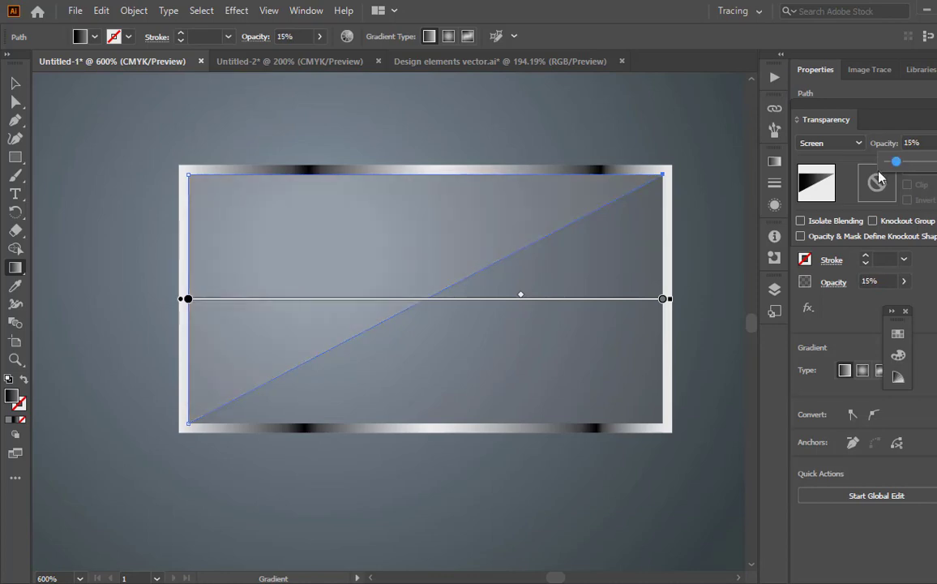
pyautogui.click(16, 87)
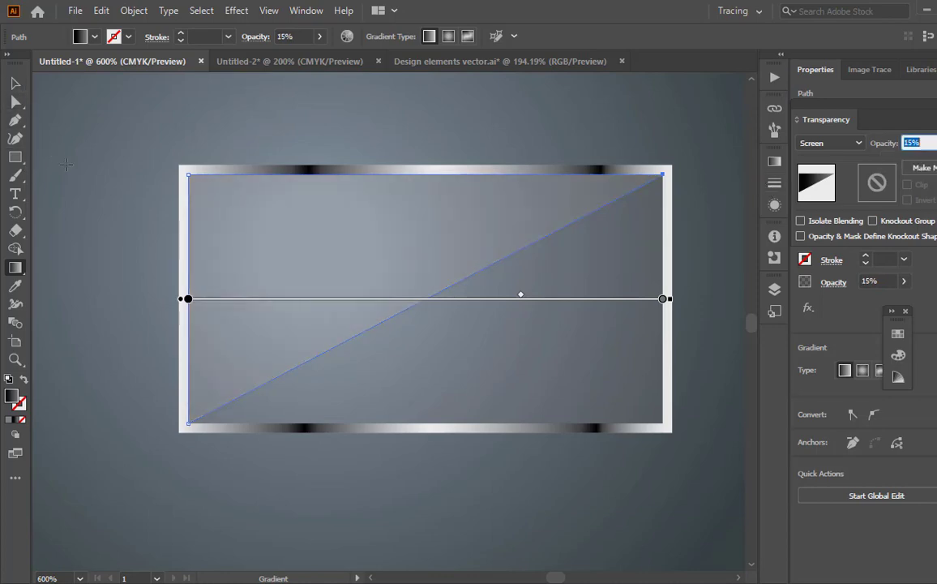
pyautogui.click(69, 166)
pyautogui.click(15, 84)
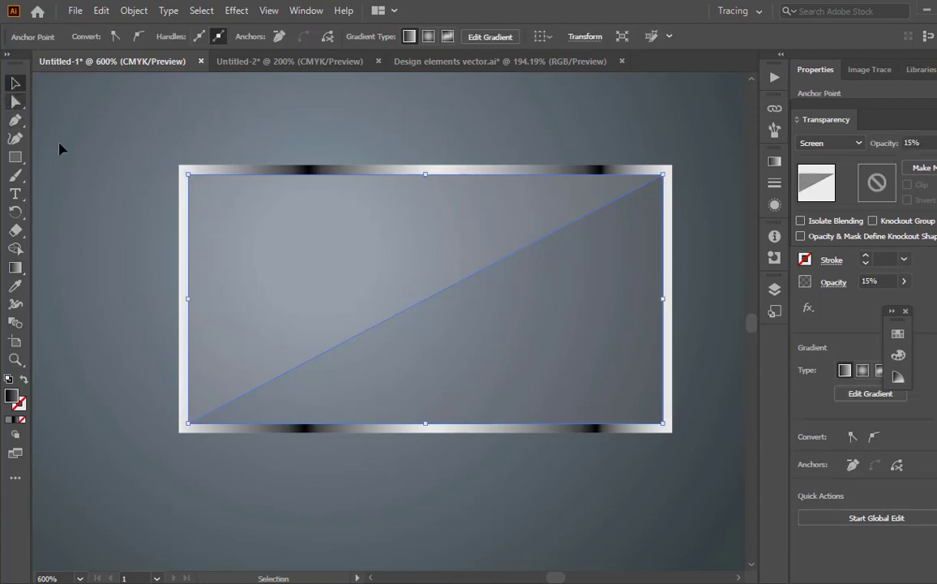
pyautogui.click(82, 165)
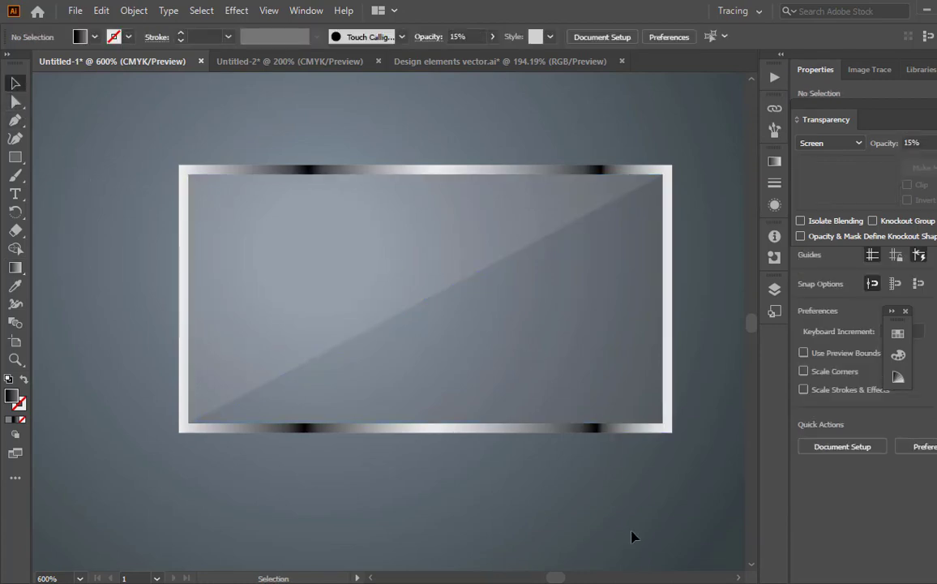
# Lower the inner rectangle's opacity to 8% and deselect it
pyautogui.click(577, 341)
pyautogui.click(931, 144)
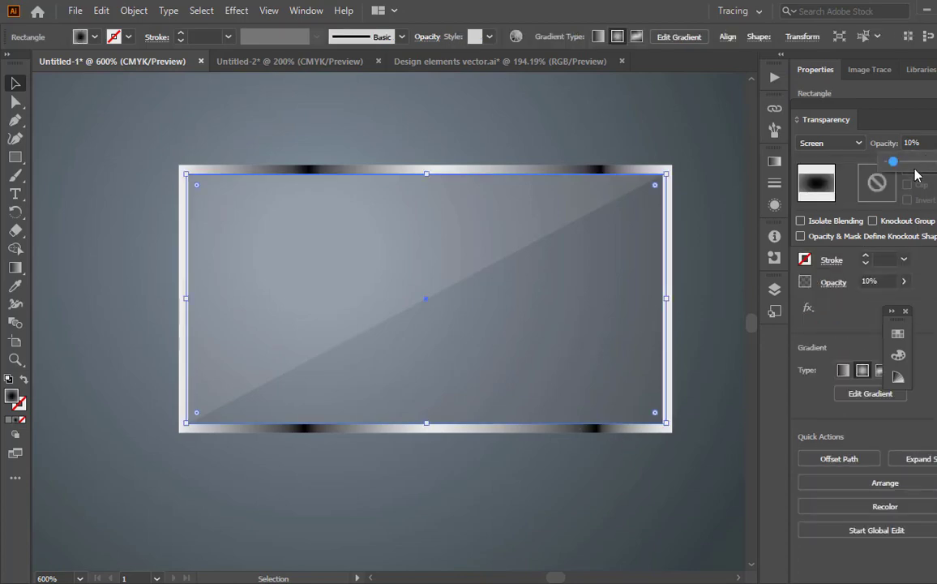
pyautogui.click(905, 164)
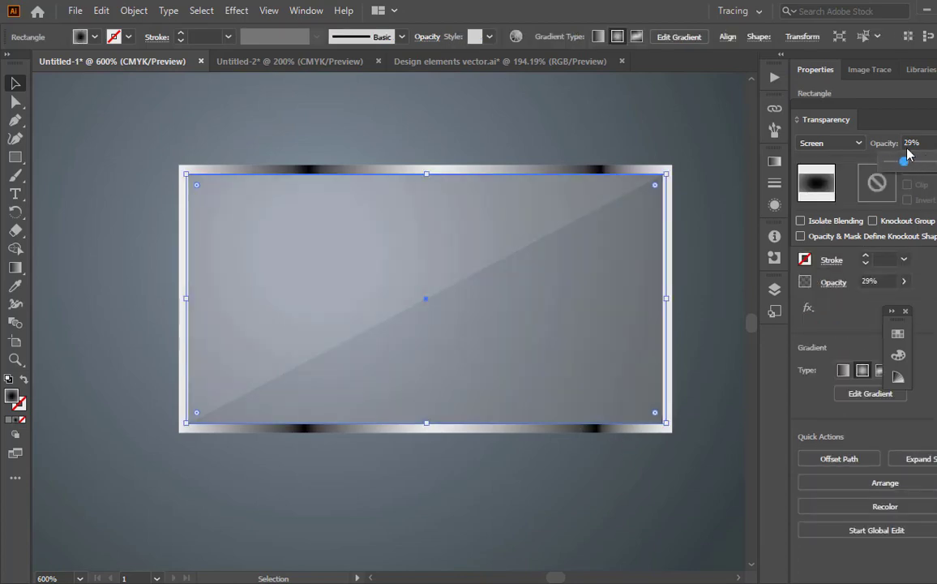
pyautogui.click(894, 162)
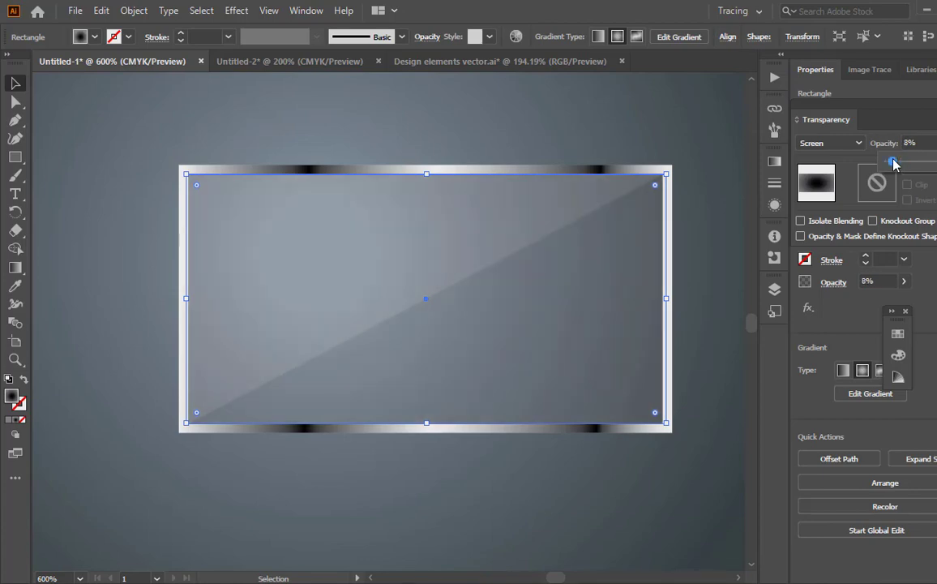
pyautogui.click(650, 113)
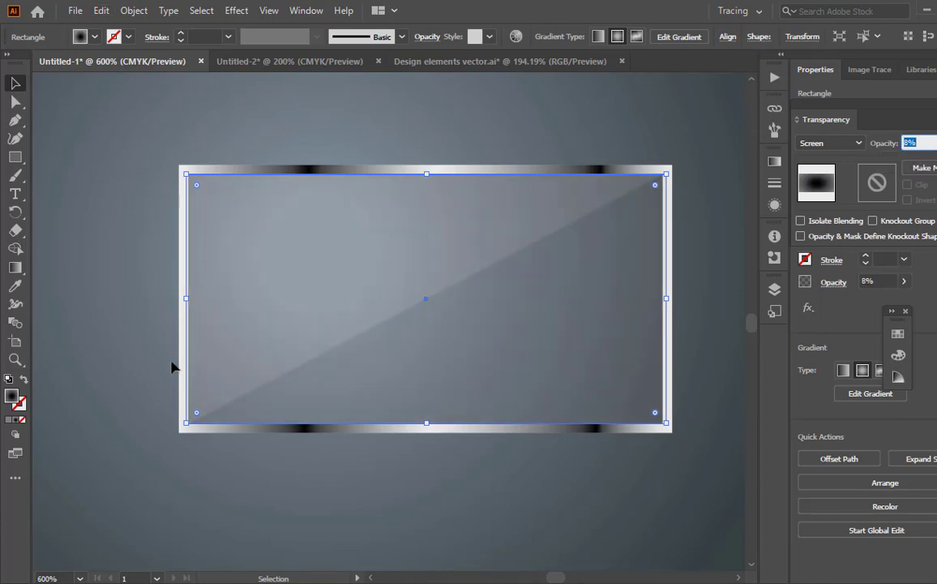
pyautogui.click(111, 376)
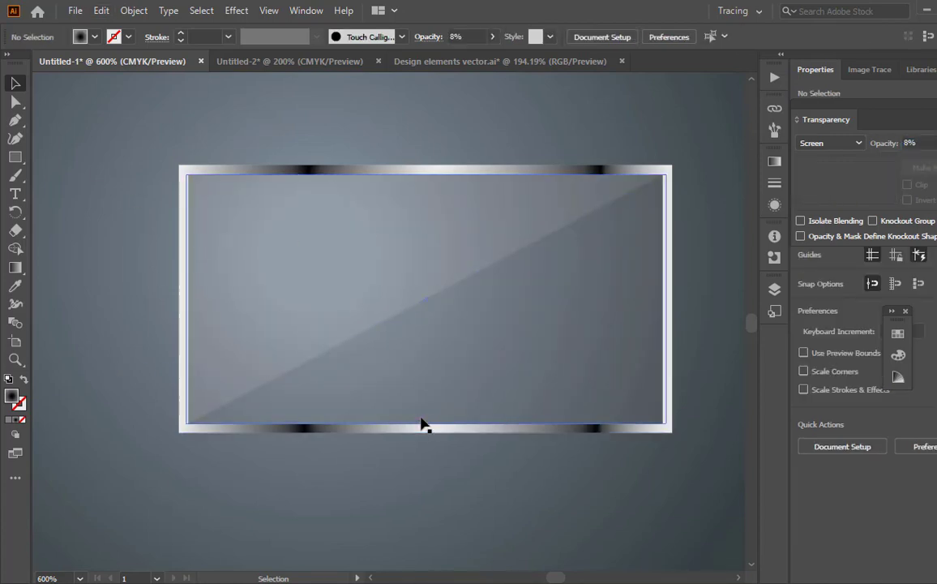
# Select the whole glass panel, scale it down to roughly two thirds and move it to the upper-right area of the artboard
pyautogui.press('z')
pyautogui.keyDown('alt'); pyautogui.click(442, 370); pyautogui.keyUp('alt')
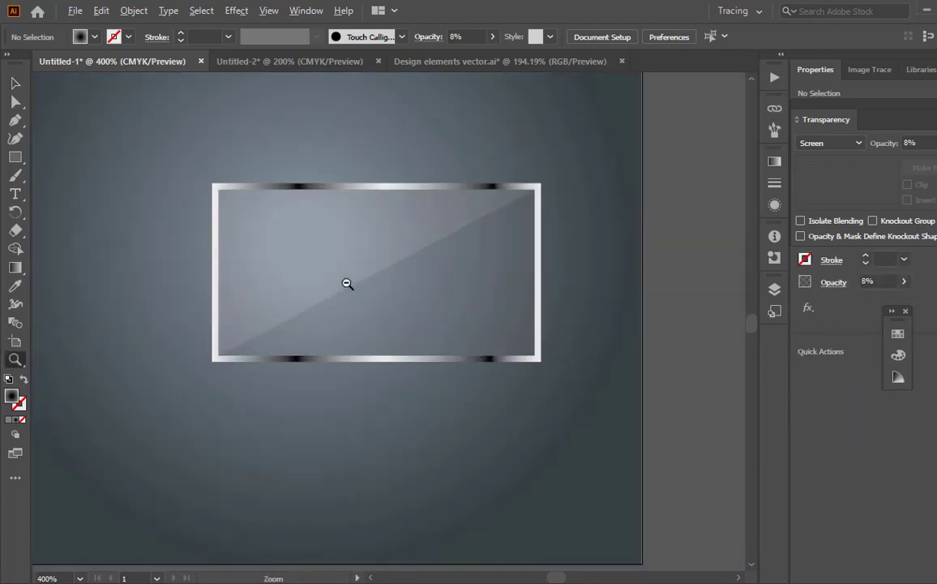
pyautogui.keyDown('alt'); pyautogui.click(347, 284); pyautogui.keyUp('alt')
pyautogui.keyDown('alt'); pyautogui.click(387, 321); pyautogui.keyUp('alt')
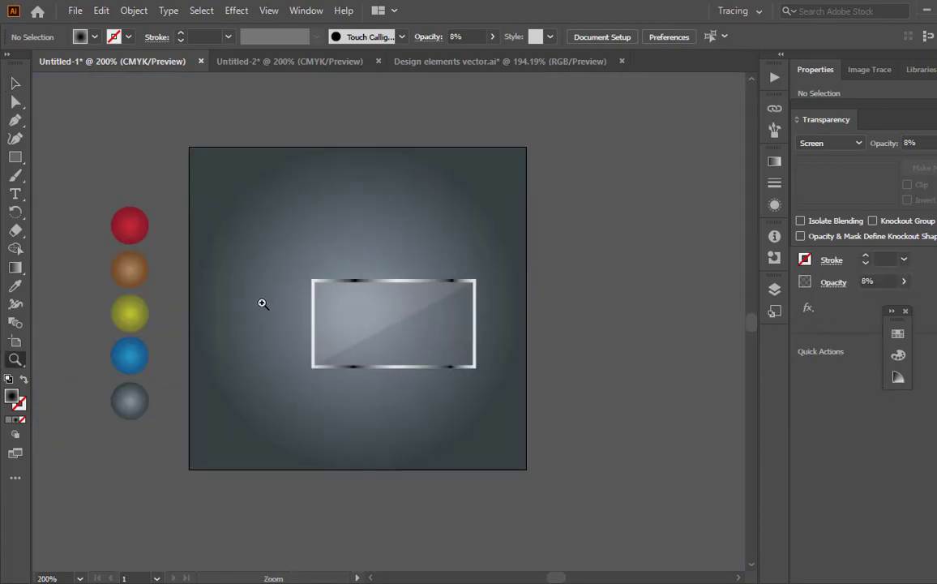
pyautogui.press('v')
pyautogui.moveTo(452, 400); pyautogui.dragTo(422, 349)
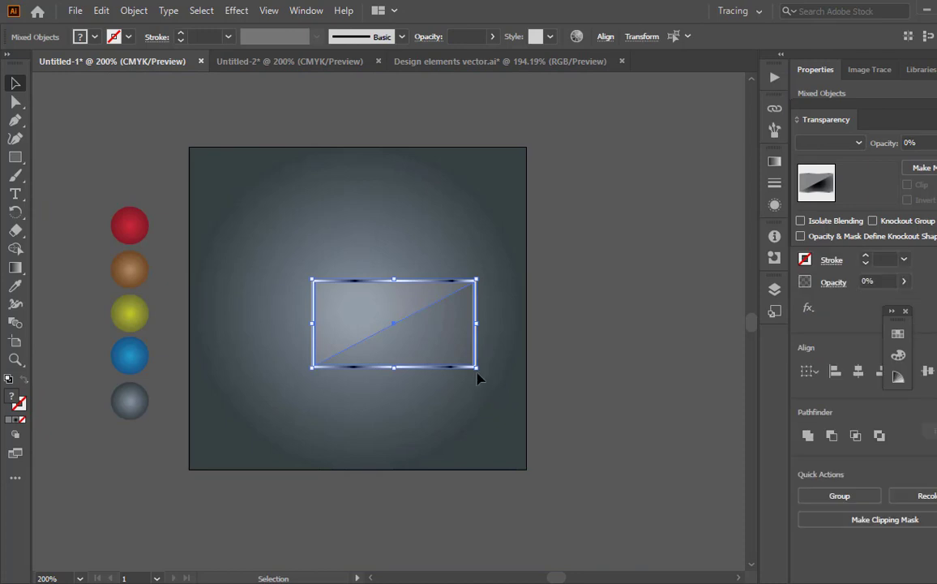
pyautogui.moveTo(479, 372); pyautogui.dragTo(416, 335)
pyautogui.moveTo(361, 312); pyautogui.dragTo(404, 219)
pyautogui.click(352, 363)
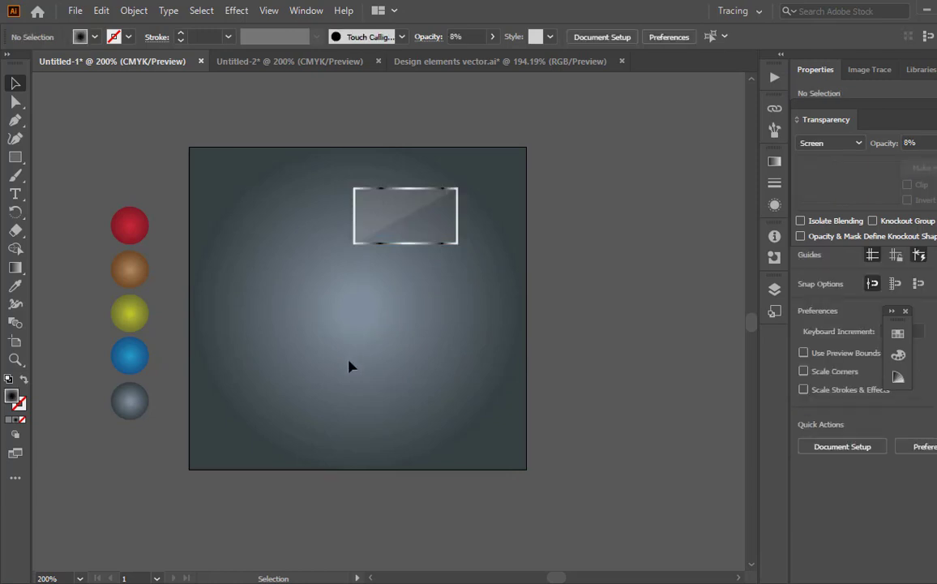
# Draw a small, nearly square rectangle just left of the glass panel and deselect it
pyautogui.click(14, 359)
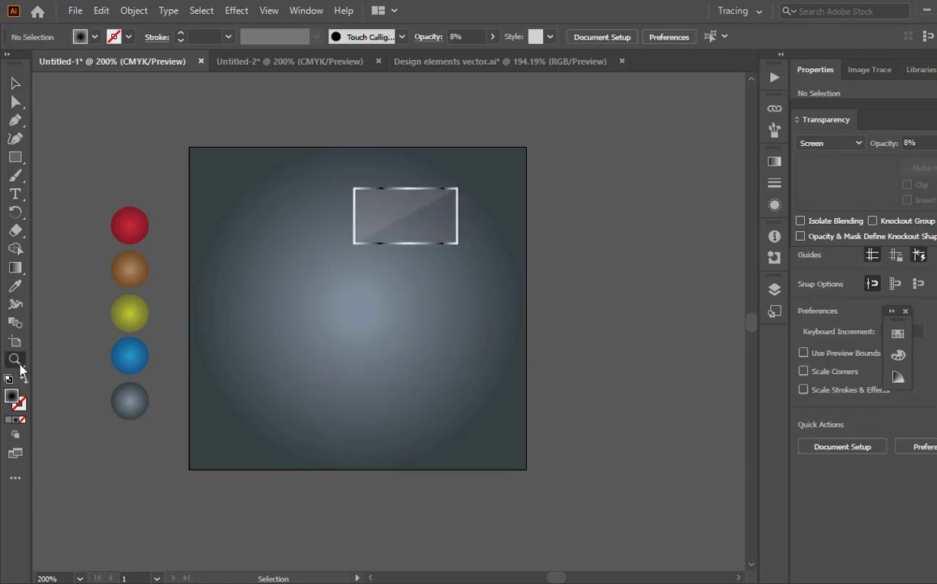
pyautogui.click(269, 276)
pyautogui.click(394, 308)
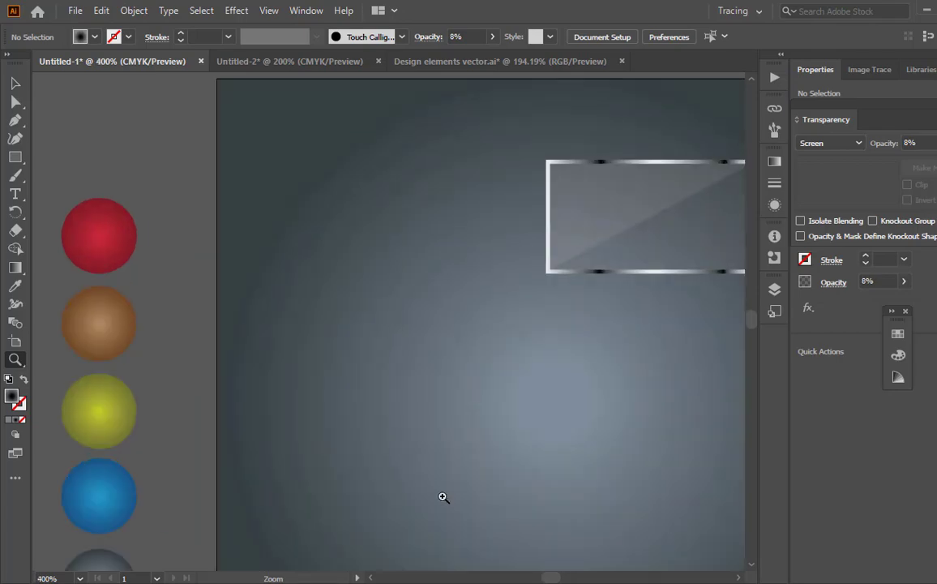
pyautogui.scroll(3, 439, 481)
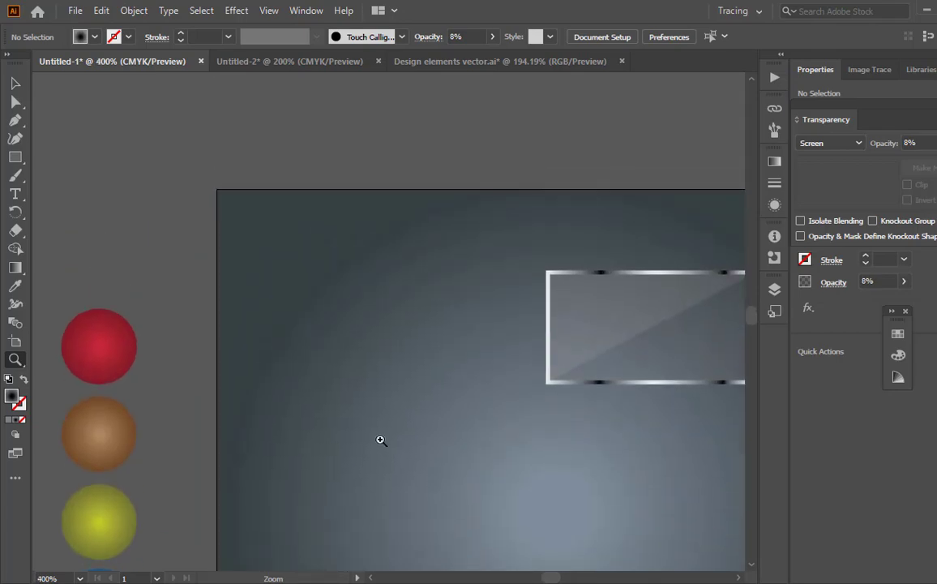
pyautogui.click(15, 156)
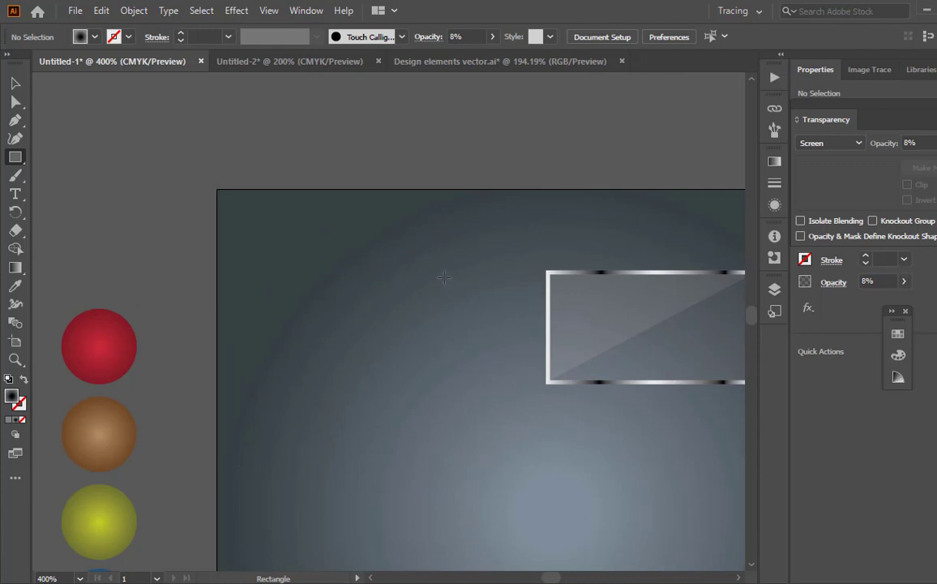
pyautogui.moveTo(443, 270); pyautogui.dragTo(524, 347)
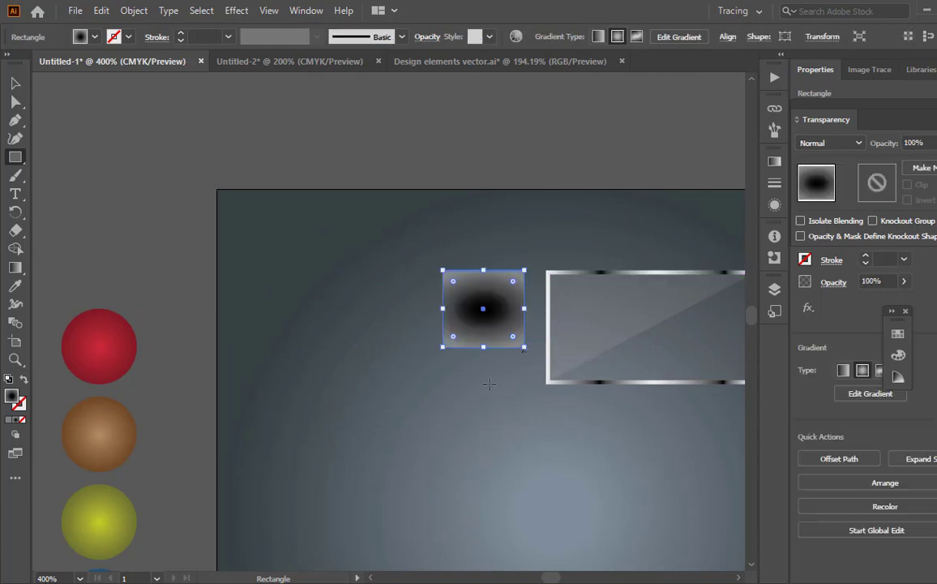
pyautogui.click(14, 83)
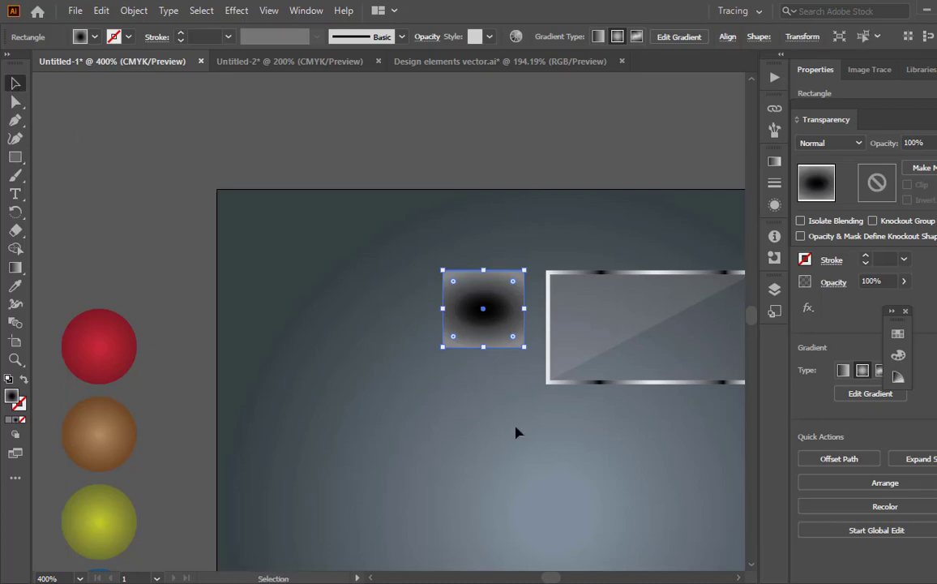
pyautogui.click(518, 433)
# Shift the small rectangle's right edge upward to slant it into a parallelogram, and move the shape slightly down and left
pyautogui.click(15, 101)
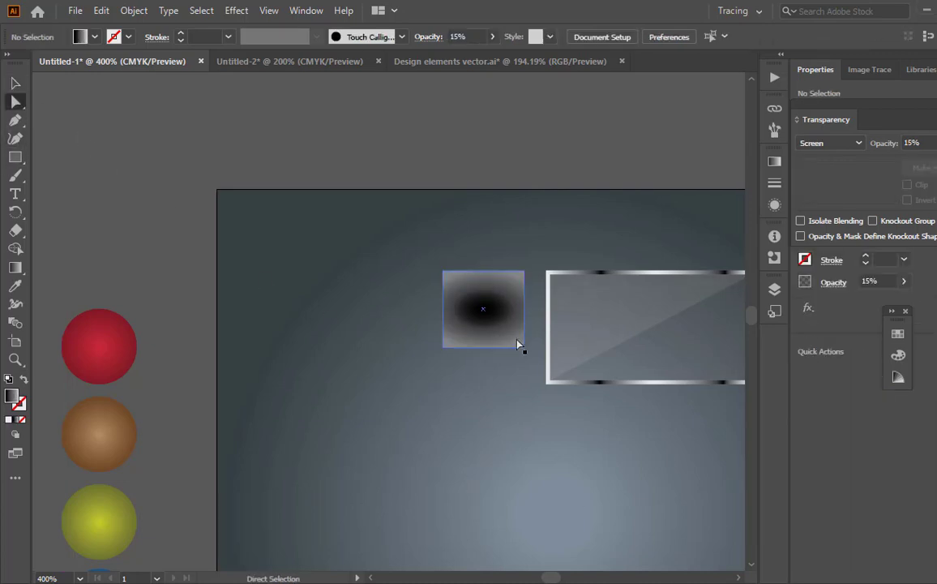
pyautogui.click(524, 271)
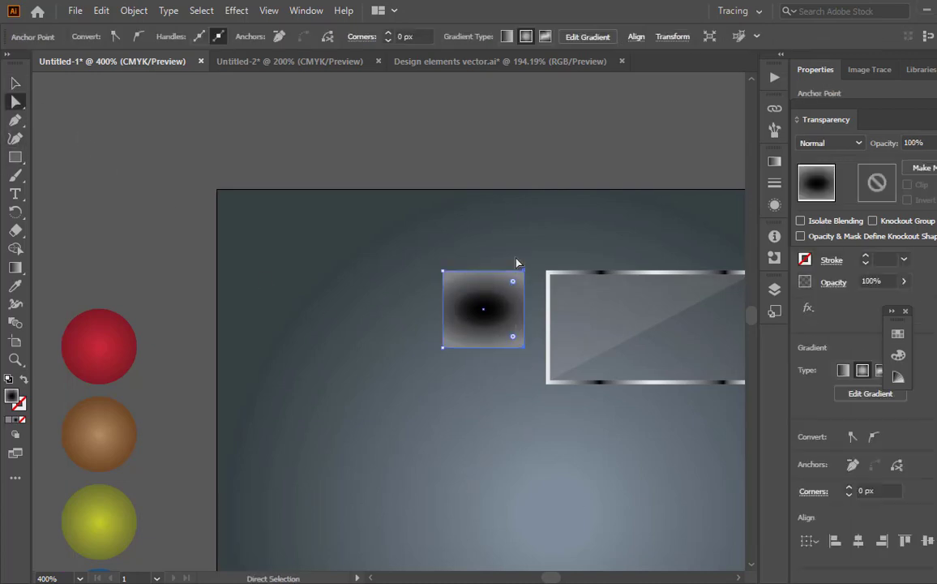
pyautogui.moveTo(524, 271); pyautogui.dragTo(523, 257)
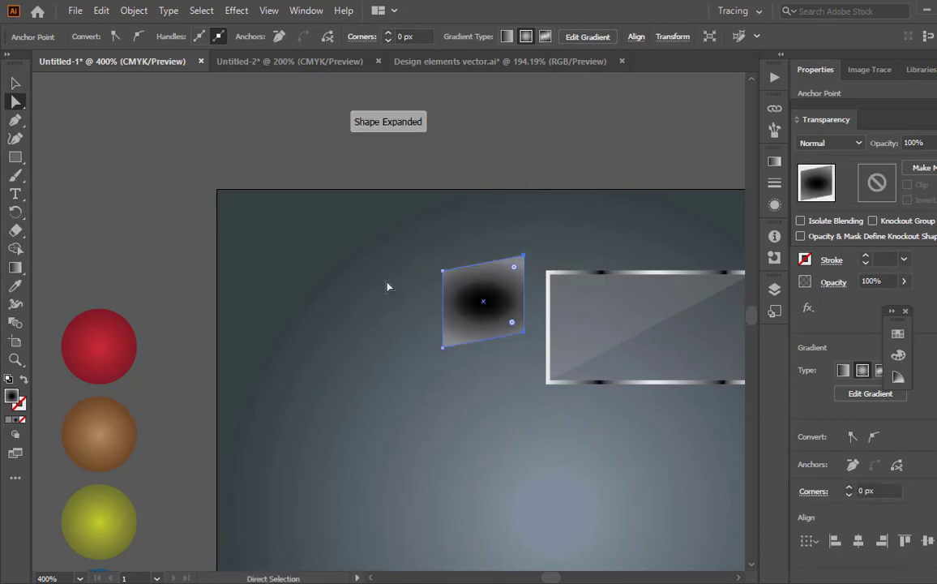
pyautogui.click(15, 84)
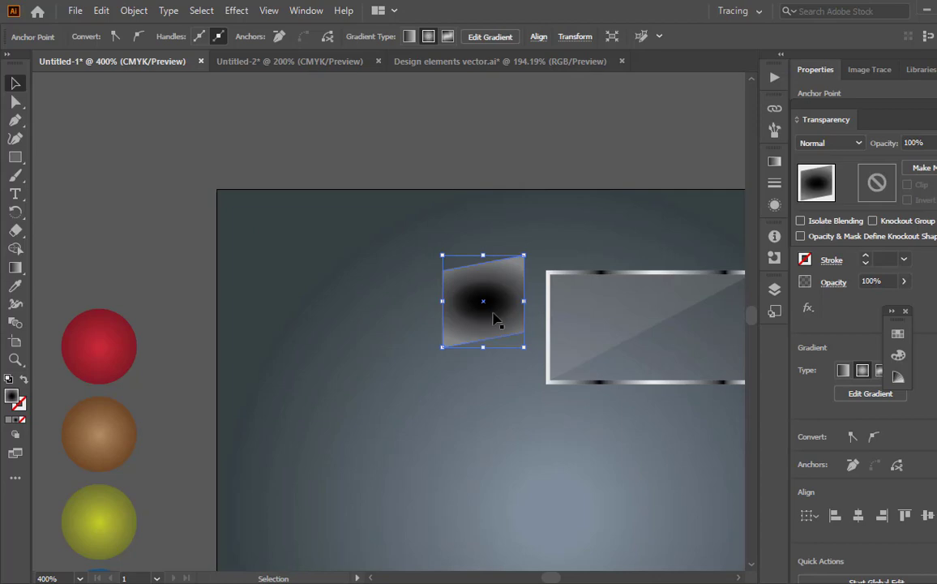
pyautogui.moveTo(493, 314)
pyautogui.mouseDown()
pyautogui.moveTo(490, 331)
pyautogui.moveTo(492, 318)
pyautogui.mouseUp()
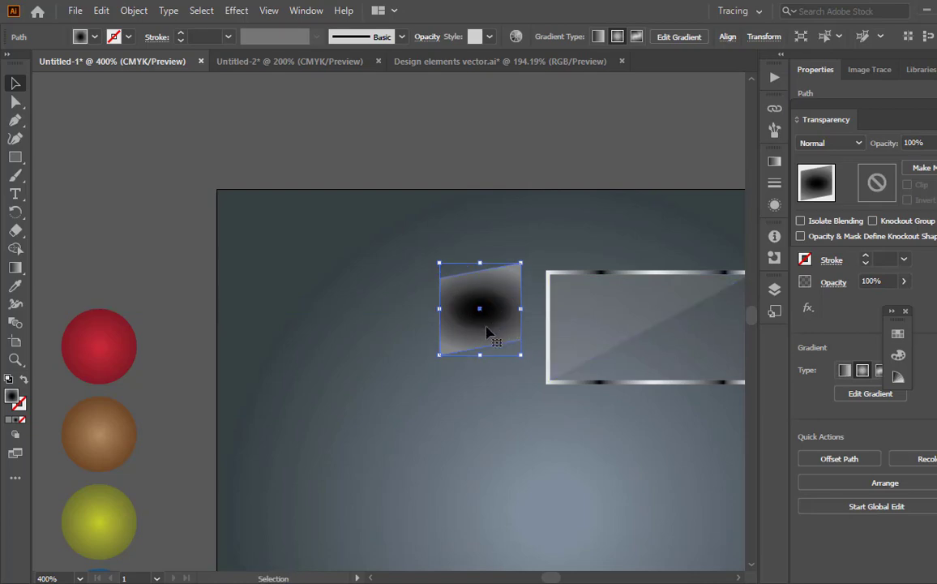
# Move the small parallelogram slightly up, fill it with the red circle's radial gradient using the Eyedropper, and deselect it
pyautogui.moveTo(486, 330); pyautogui.dragTo(487, 322)
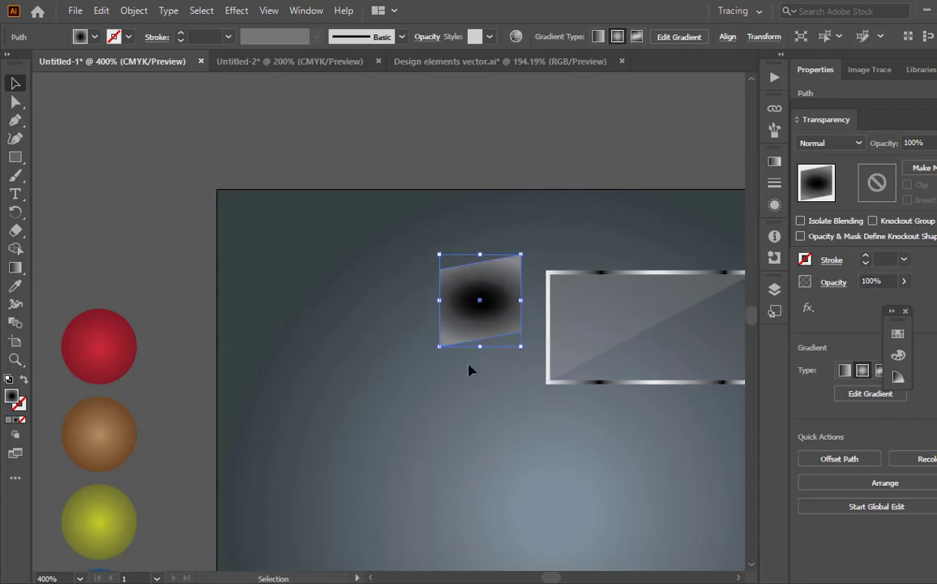
pyautogui.press('i')
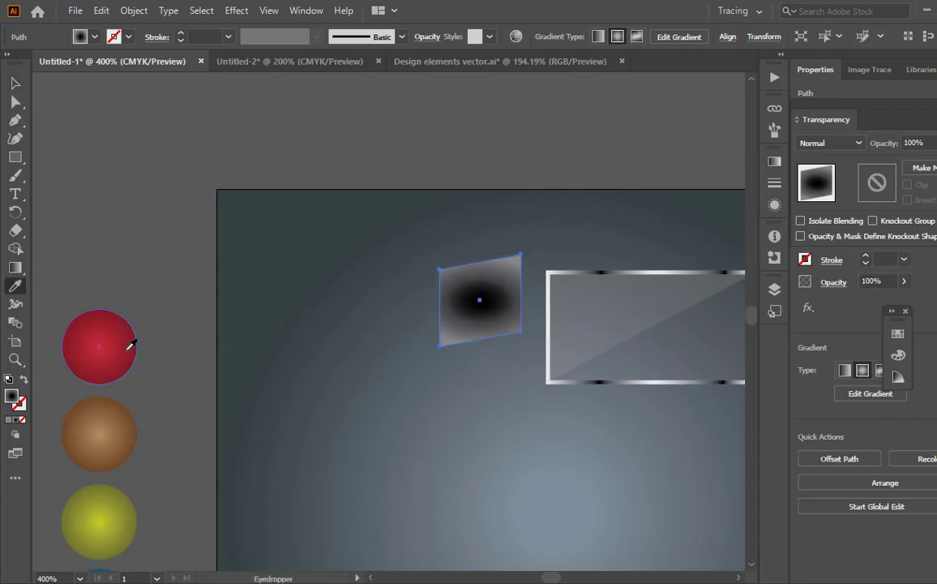
pyautogui.click(132, 341)
pyautogui.click(13, 82)
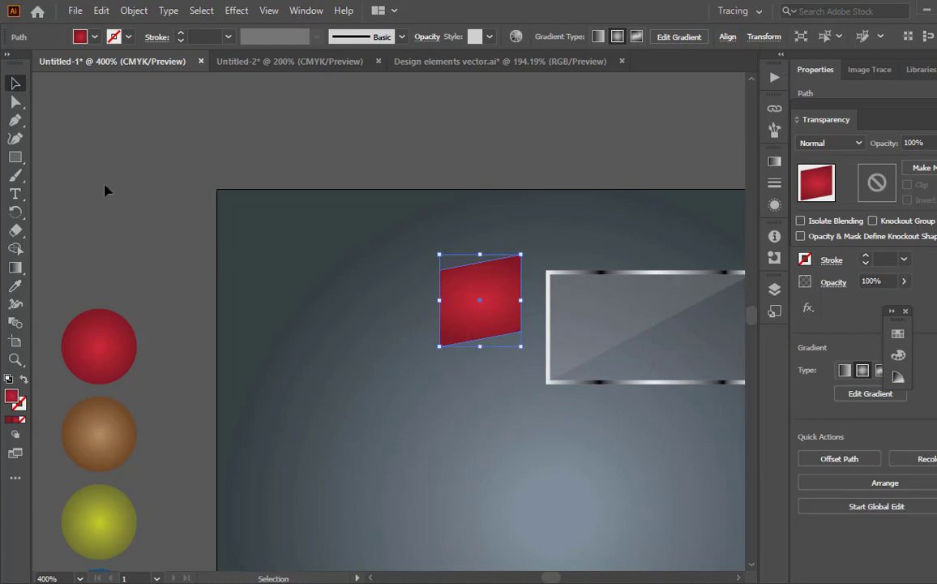
pyautogui.click(116, 201)
# Draw a closed four-sided Pen shape joining the red parallelogram's right edge to the upper part of the glass panel's left edge
pyautogui.click(15, 119)
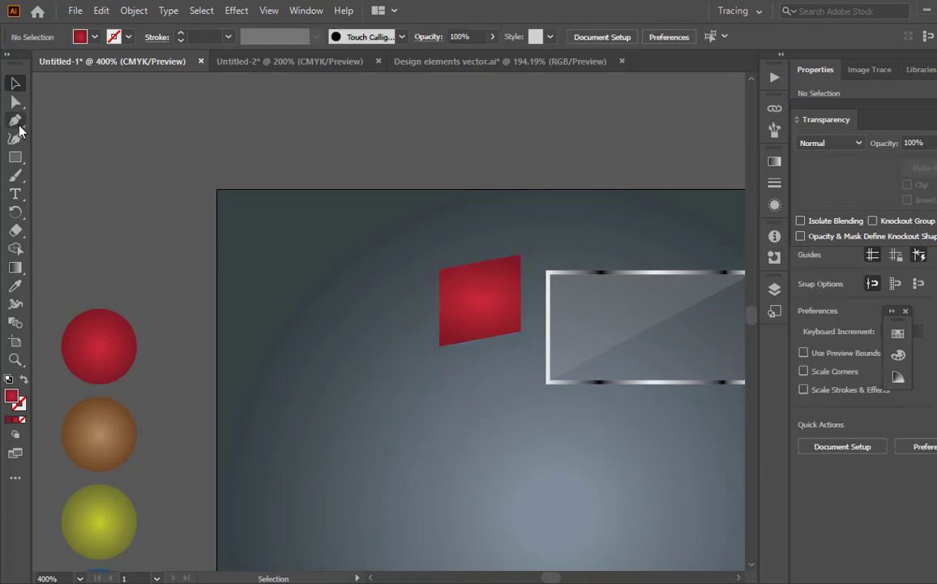
pyautogui.click(521, 256)
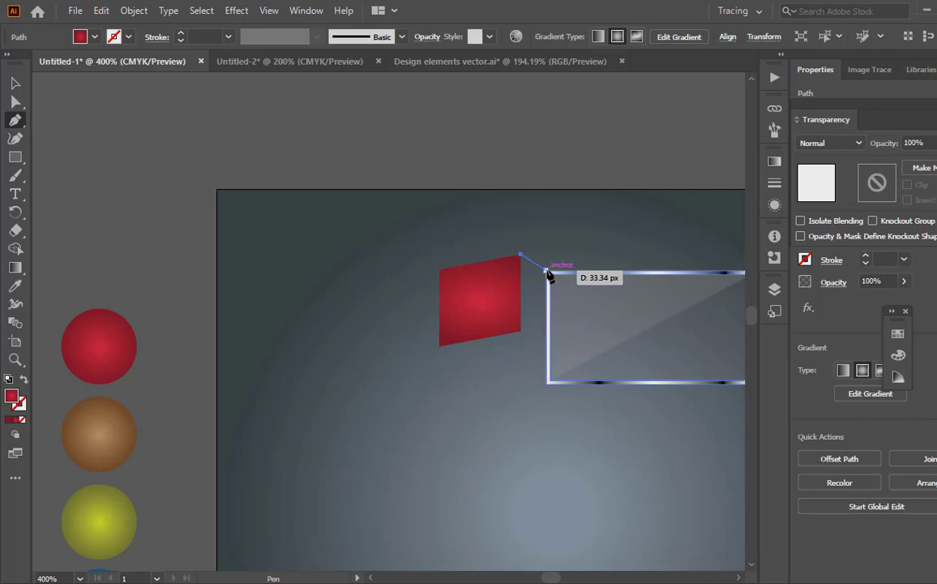
pyautogui.click(548, 273)
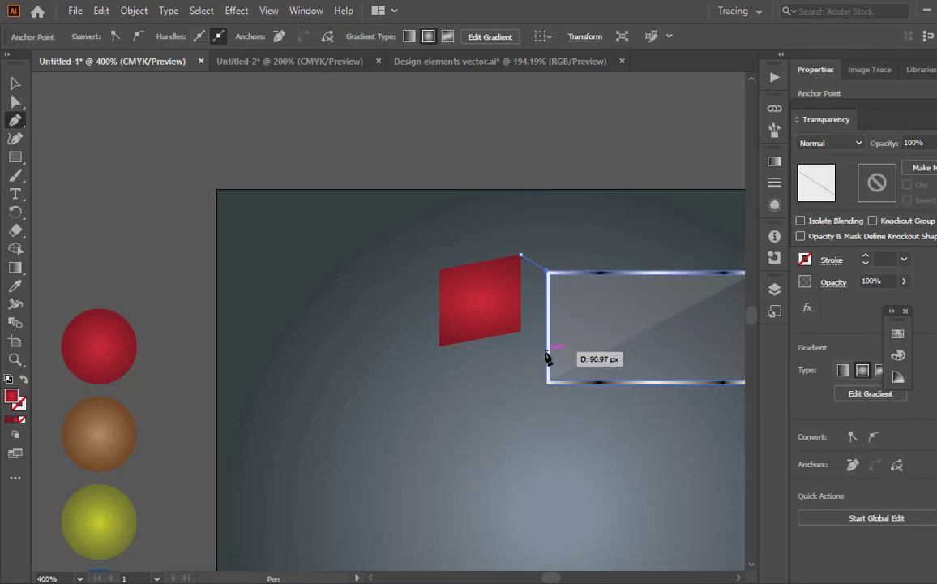
pyautogui.click(547, 353)
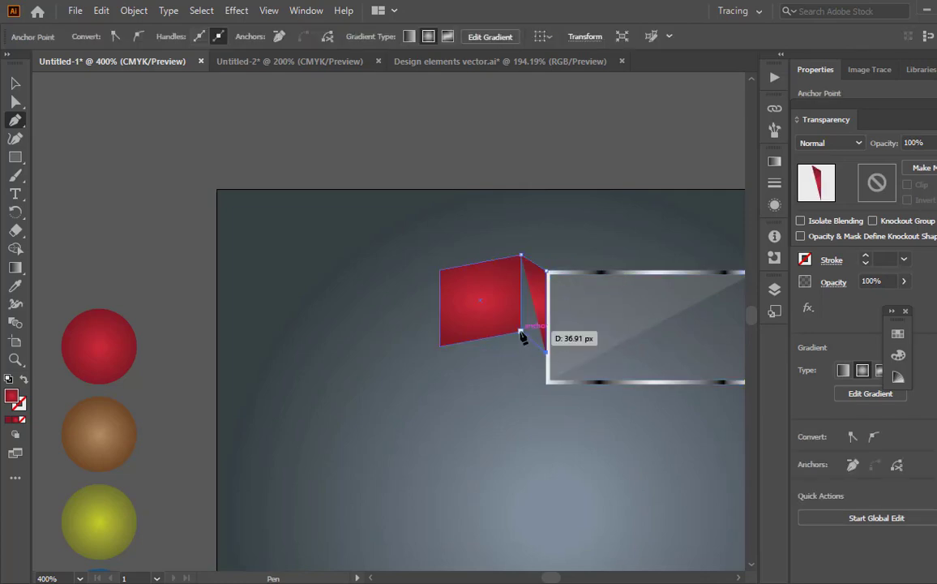
pyautogui.click(522, 331)
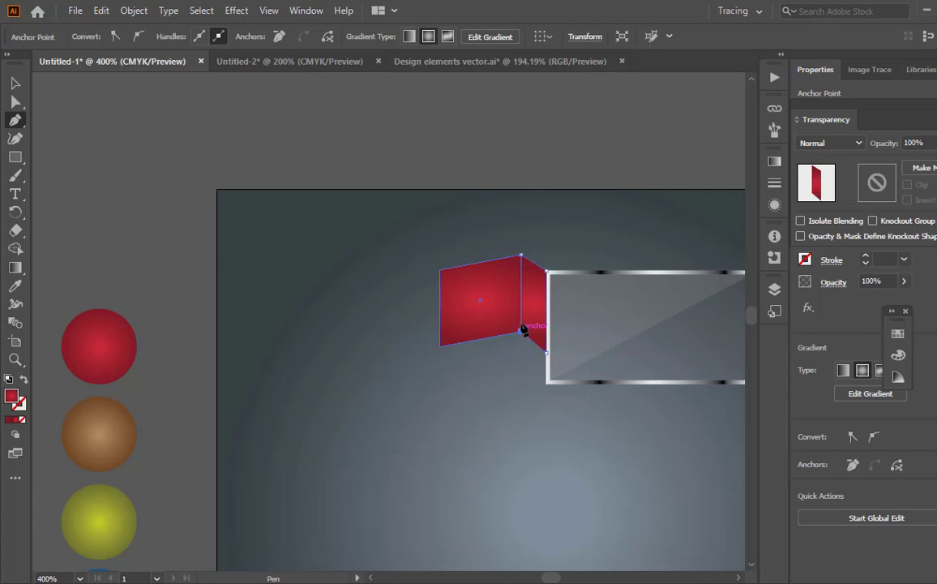
pyautogui.click(521, 256)
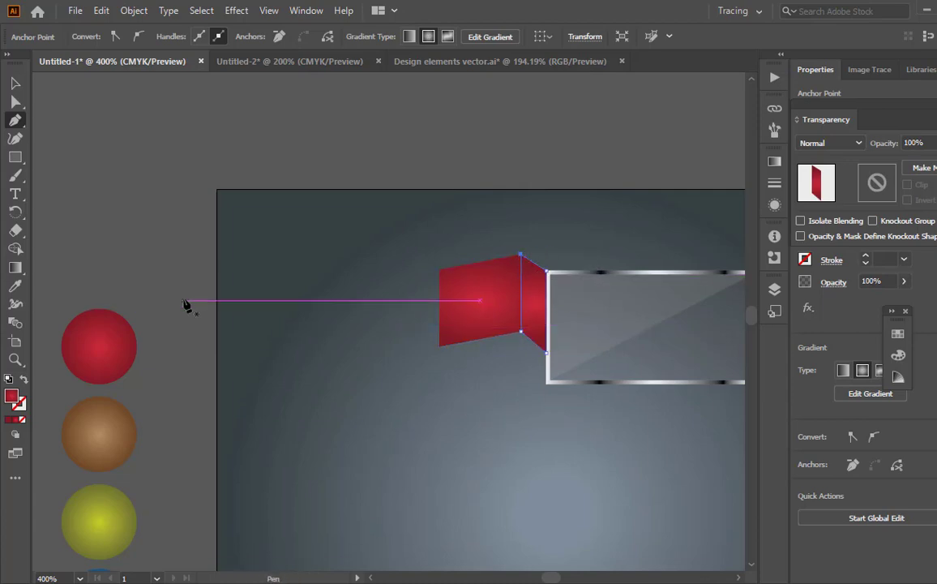
pyautogui.press('v')
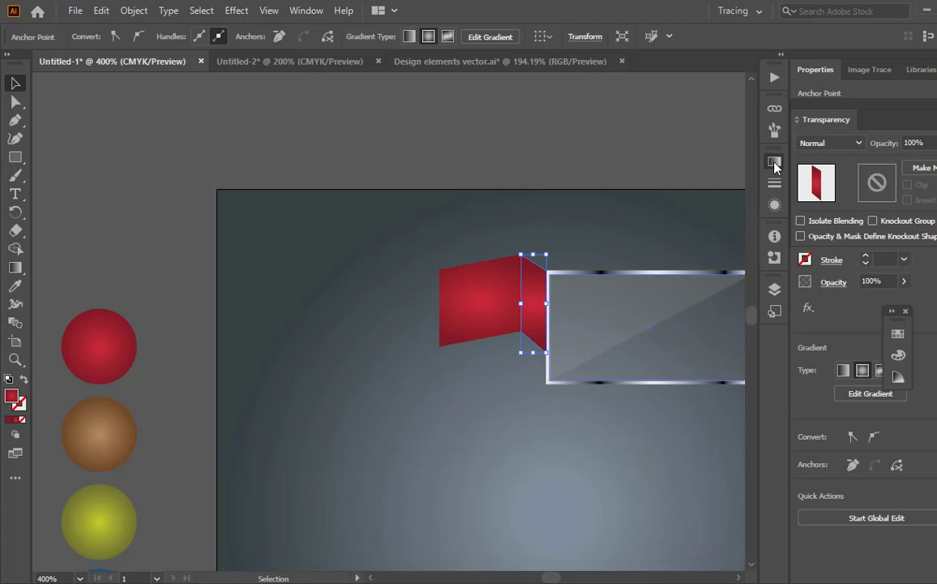
# Fill the connecting shape with the White, Black gradient set to radial, lighten its black stop to light grey, and deselect it
pyautogui.click(774, 161)
pyautogui.click(605, 185)
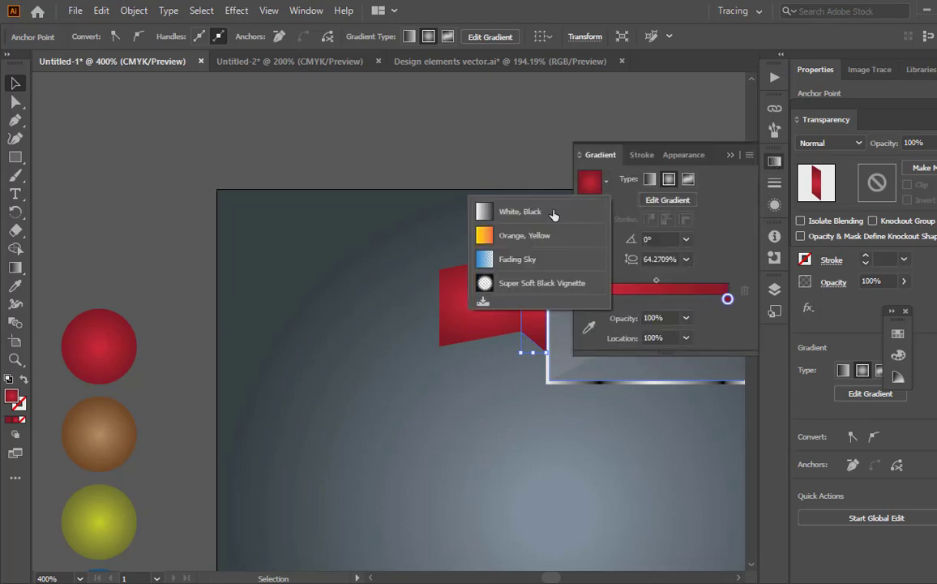
pyautogui.click(501, 210)
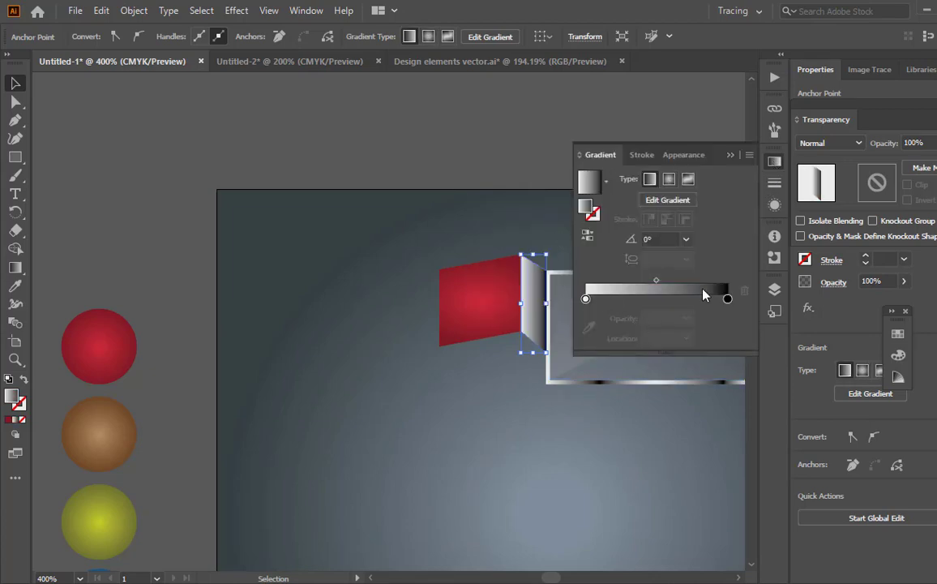
pyautogui.click(669, 180)
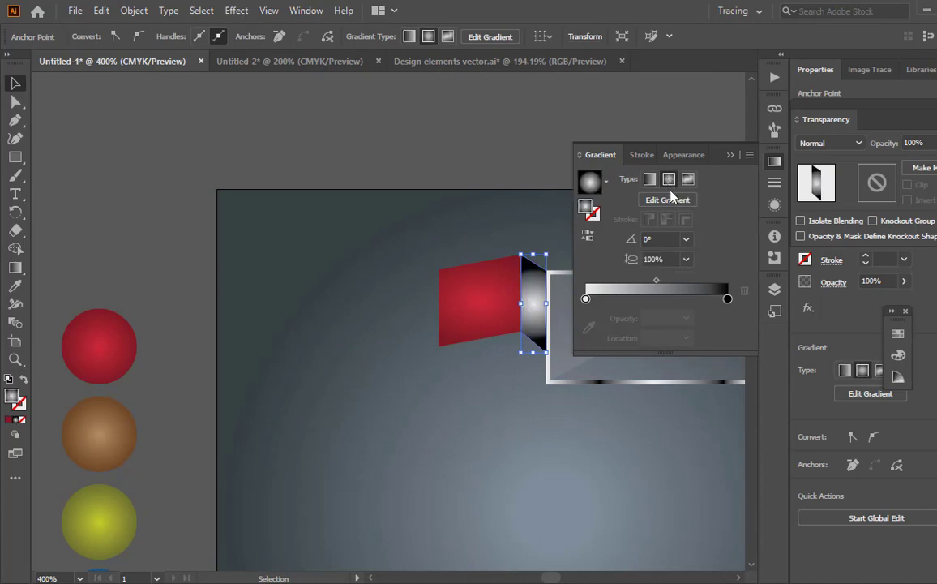
pyautogui.click(727, 299)
pyautogui.doubleClick(728, 300)
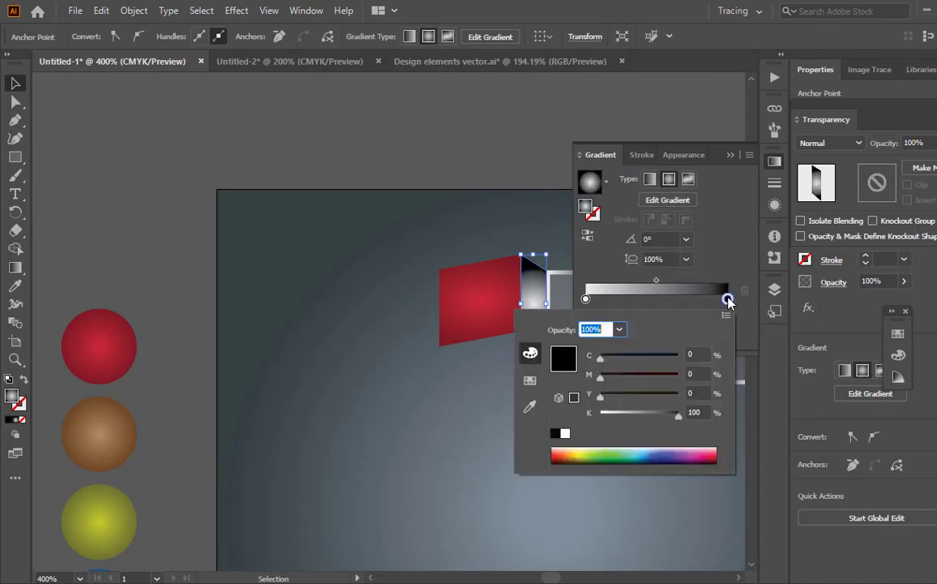
pyautogui.moveTo(679, 417); pyautogui.dragTo(628, 421)
pyautogui.click(729, 157)
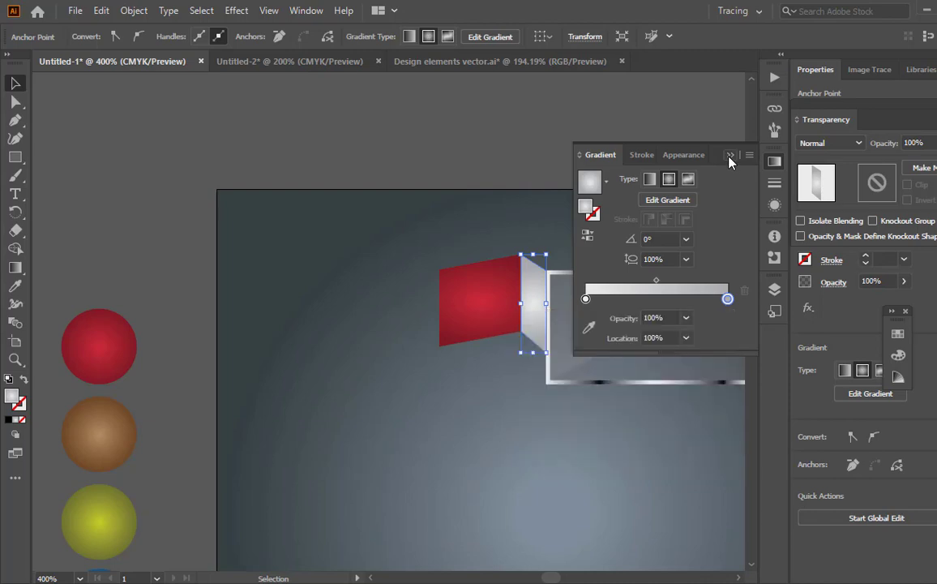
pyautogui.click(729, 158)
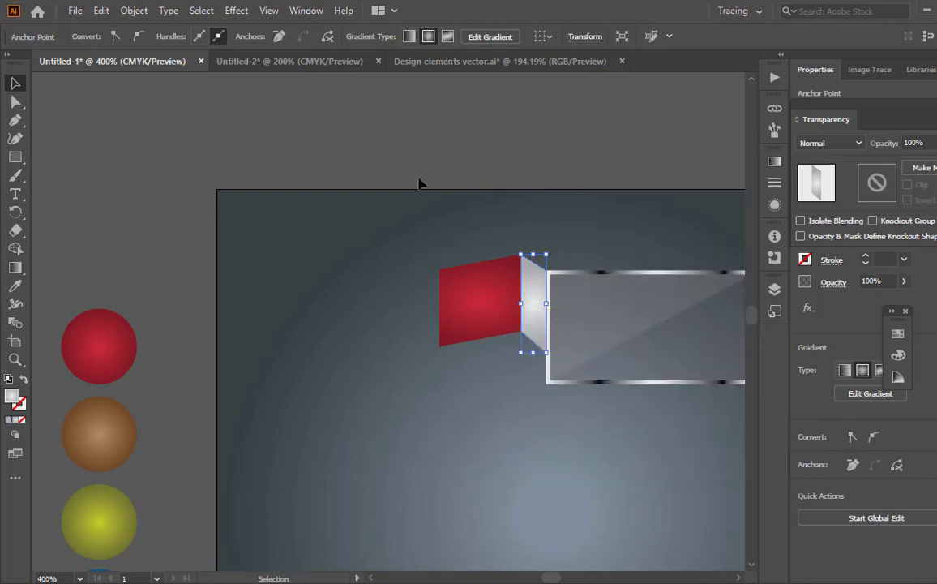
pyautogui.click(360, 160)
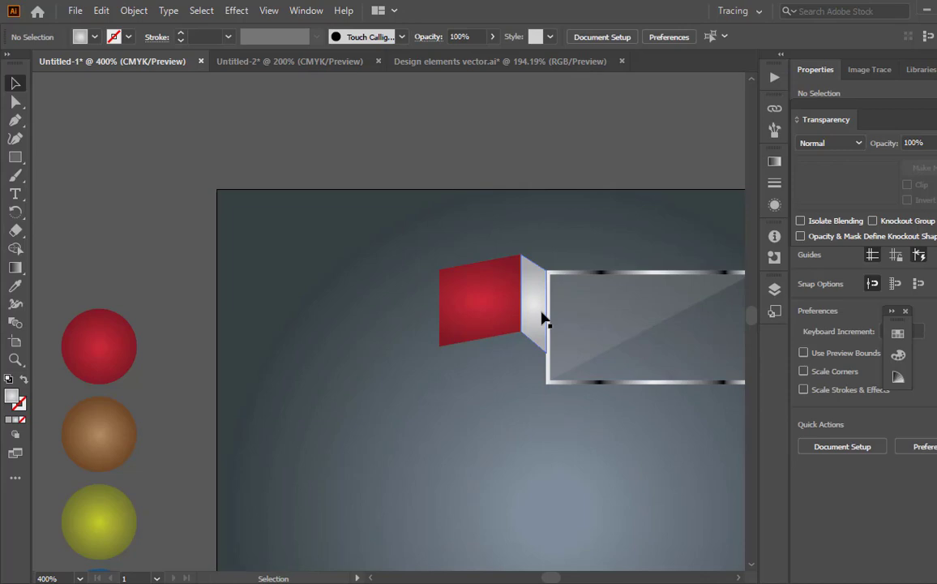
pyautogui.click(14, 119)
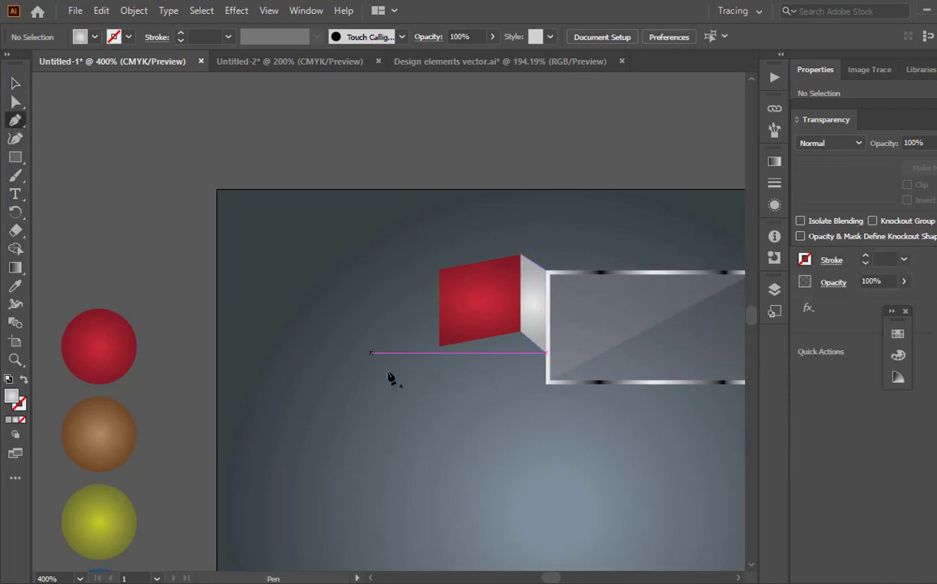
pyautogui.click(439, 347)
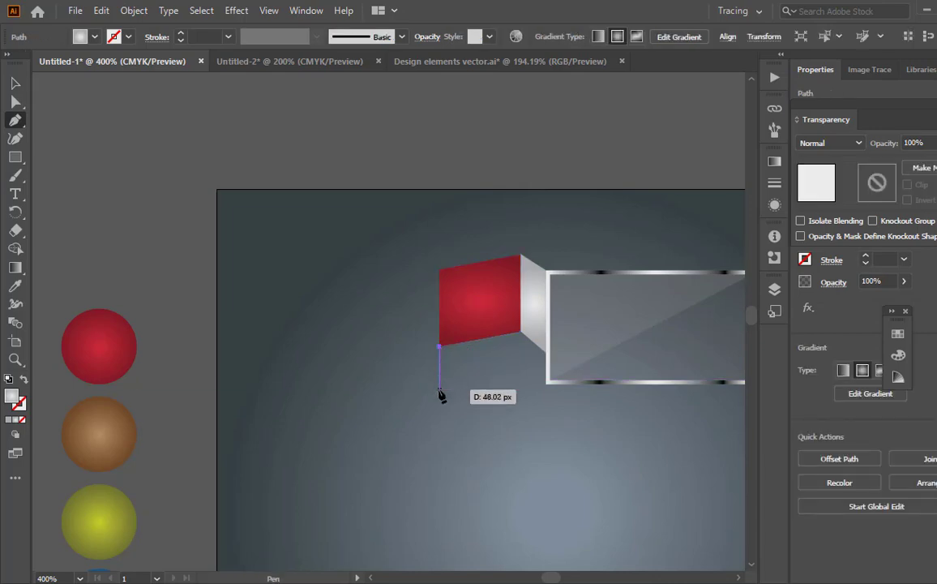
pyautogui.click(438, 390)
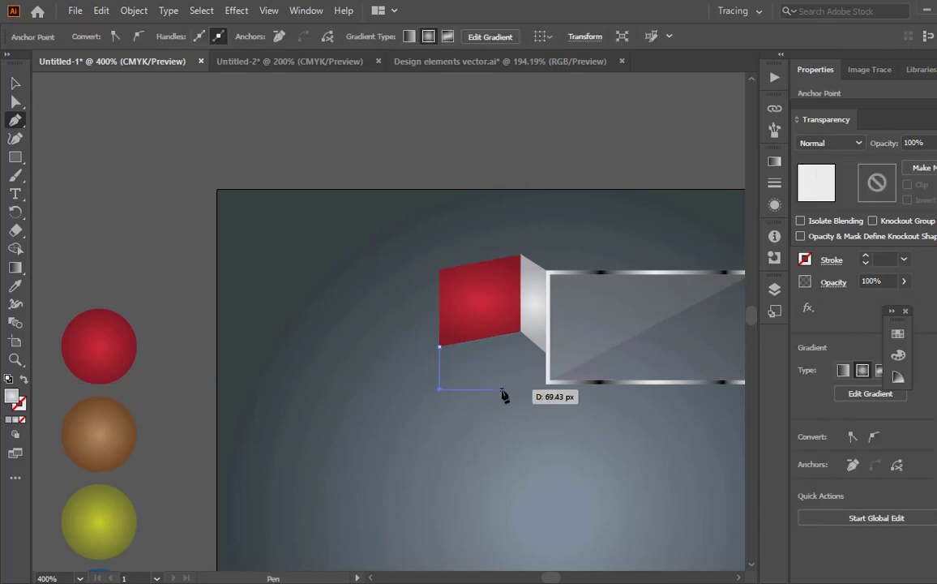
pyautogui.click(520, 390)
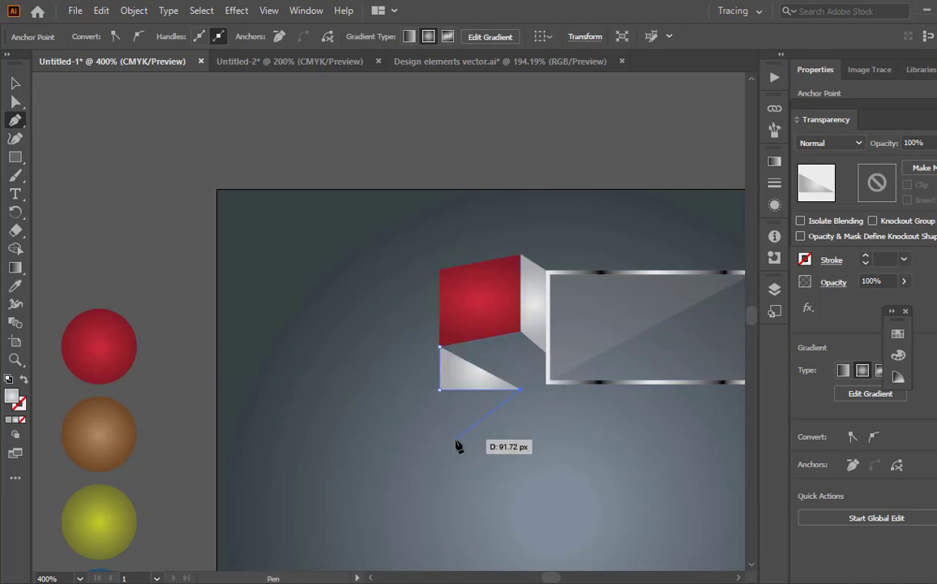
pyautogui.hotkey('ctrl', 'z')
pyautogui.hotkey('ctrl', 'z')
pyautogui.press('v')
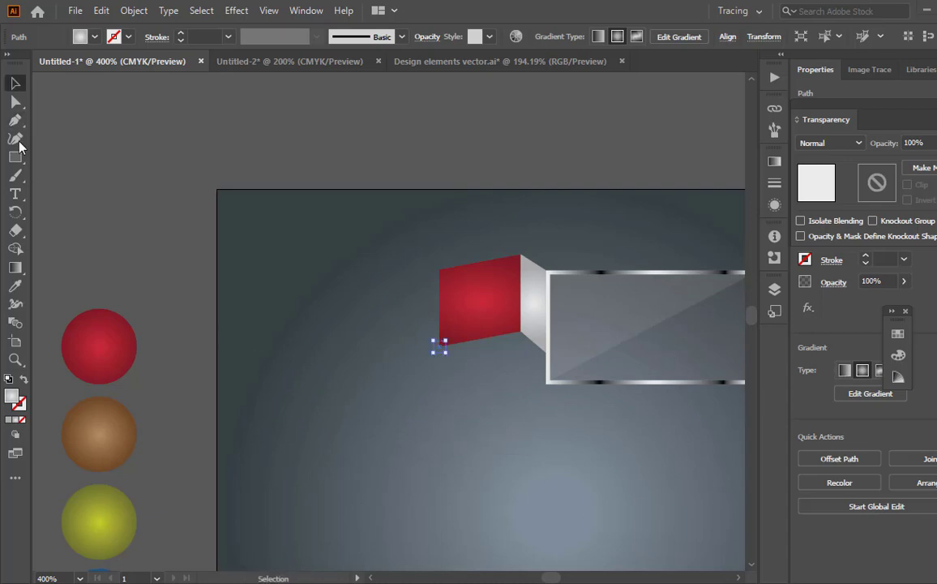
# Draw a closed Pen triangle below the red parallelogram, from its two lower corners to a point beneath its lower-right corner
pyautogui.click(16, 120)
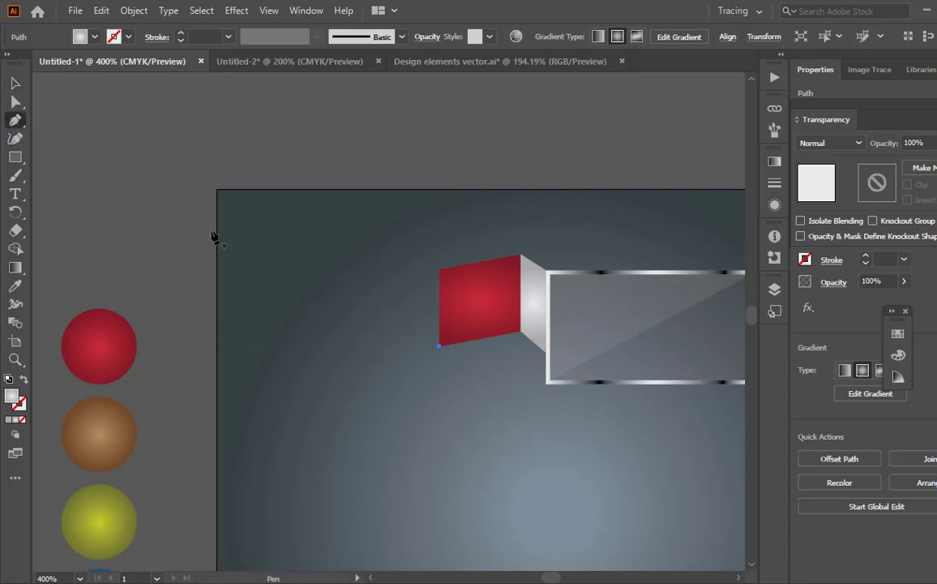
pyautogui.click(439, 344)
pyautogui.click(439, 347)
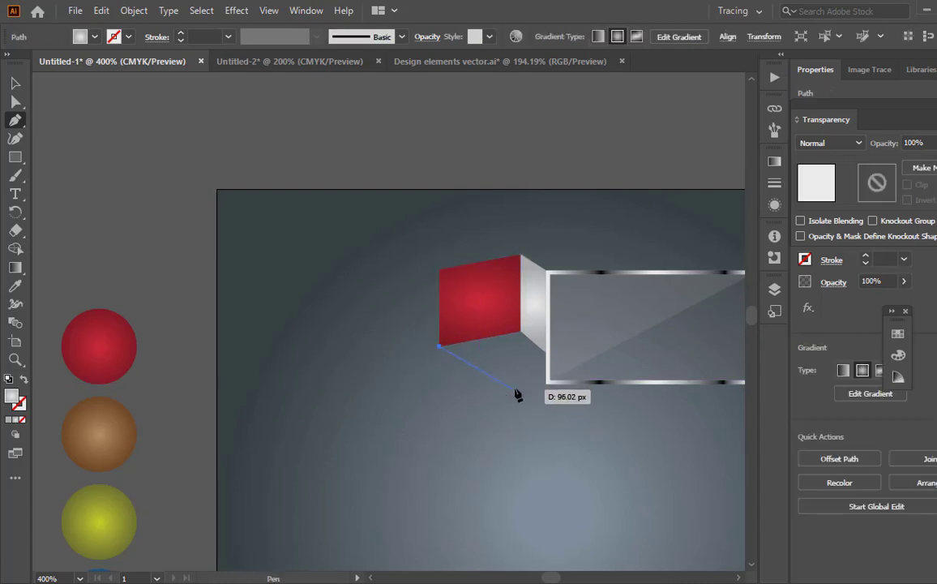
pyautogui.click(516, 384)
pyautogui.click(520, 331)
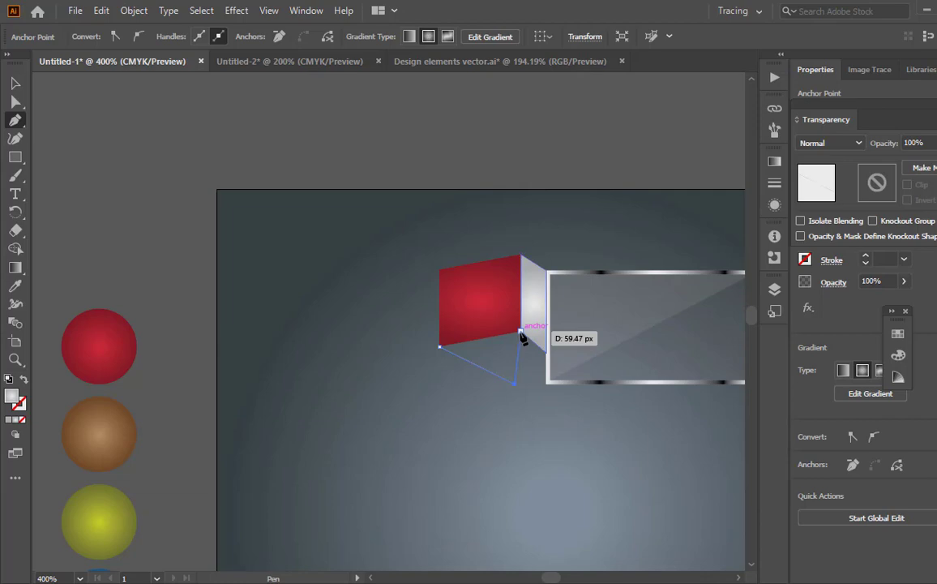
pyautogui.click(441, 347)
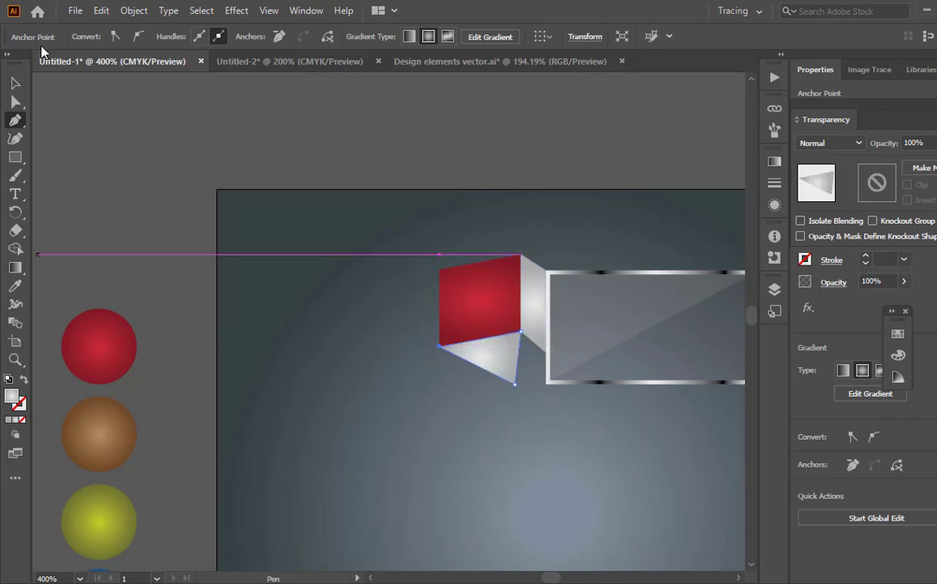
pyautogui.click(15, 83)
# Fill the triangle with the White, Black linear gradient and redirect it diagonally so black sits at the left tip
pyautogui.click(774, 161)
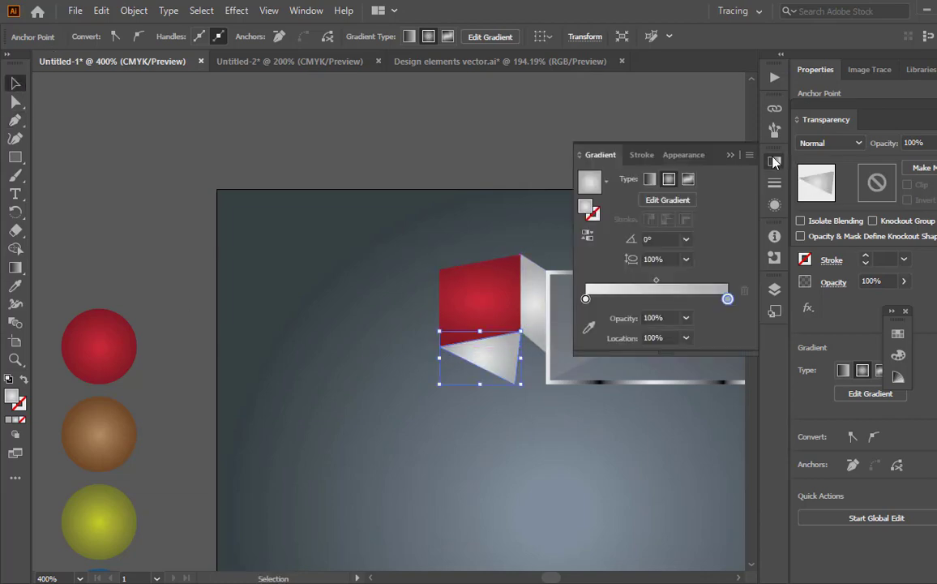
pyautogui.click(606, 181)
pyautogui.click(496, 212)
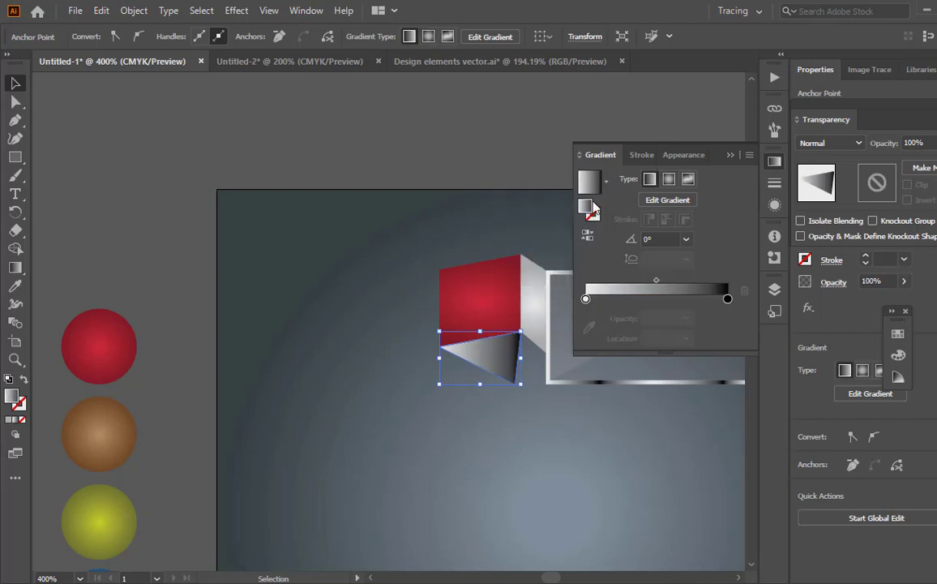
pyautogui.click(732, 155)
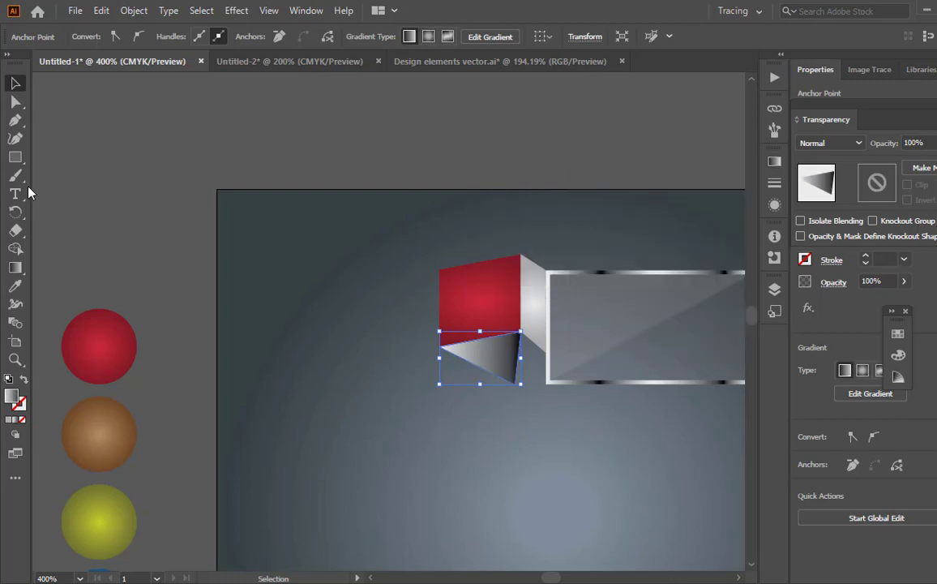
pyautogui.click(16, 267)
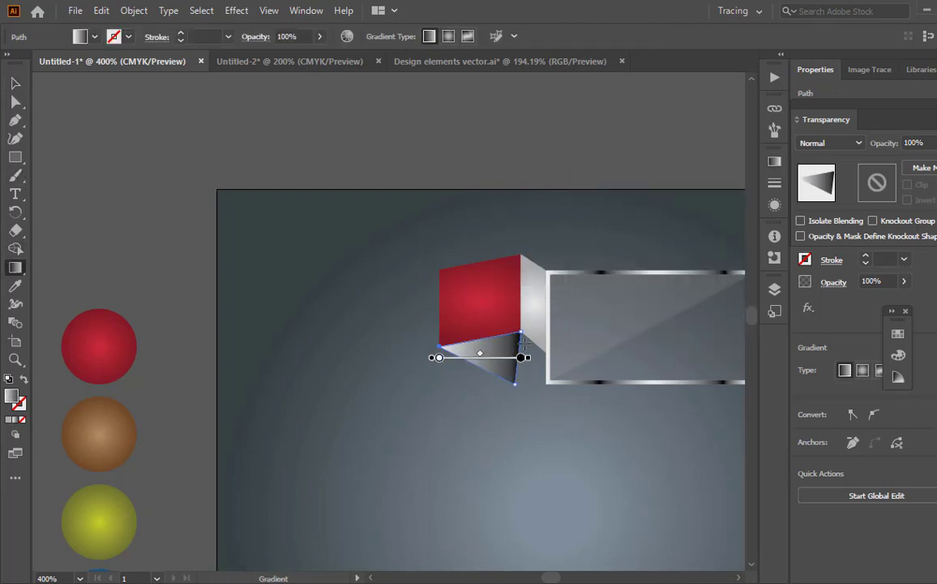
pyautogui.moveTo(523, 340); pyautogui.dragTo(448, 346)
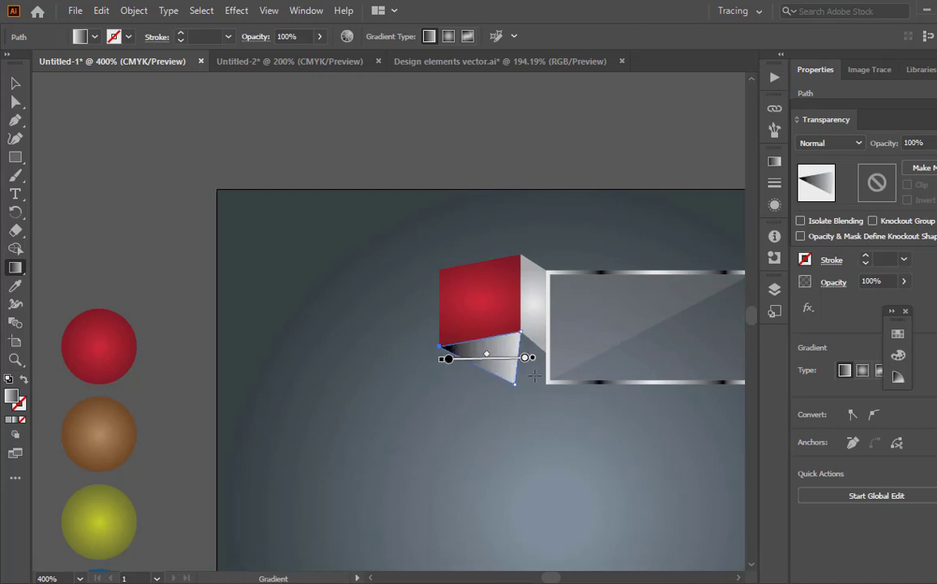
pyautogui.moveTo(539, 364); pyautogui.dragTo(448, 347)
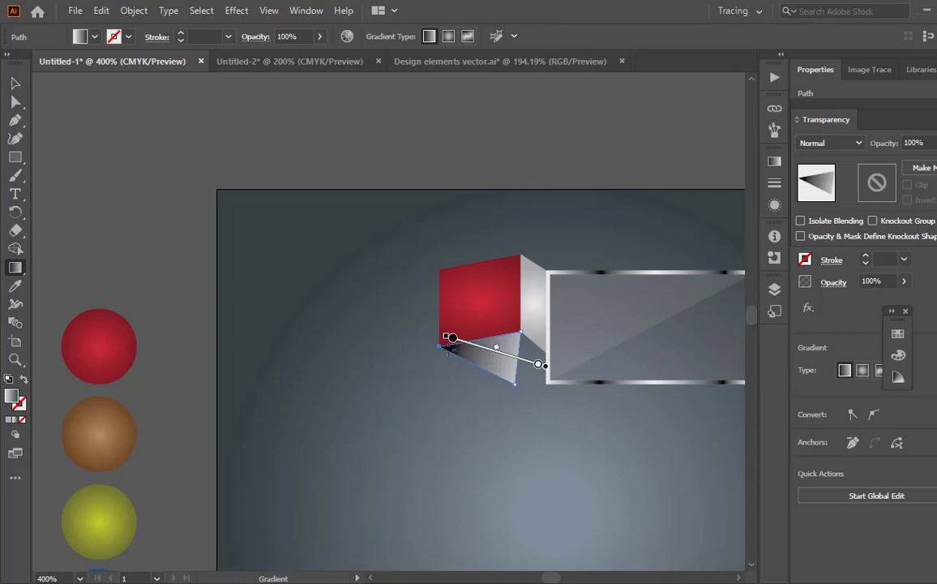
pyautogui.click(16, 84)
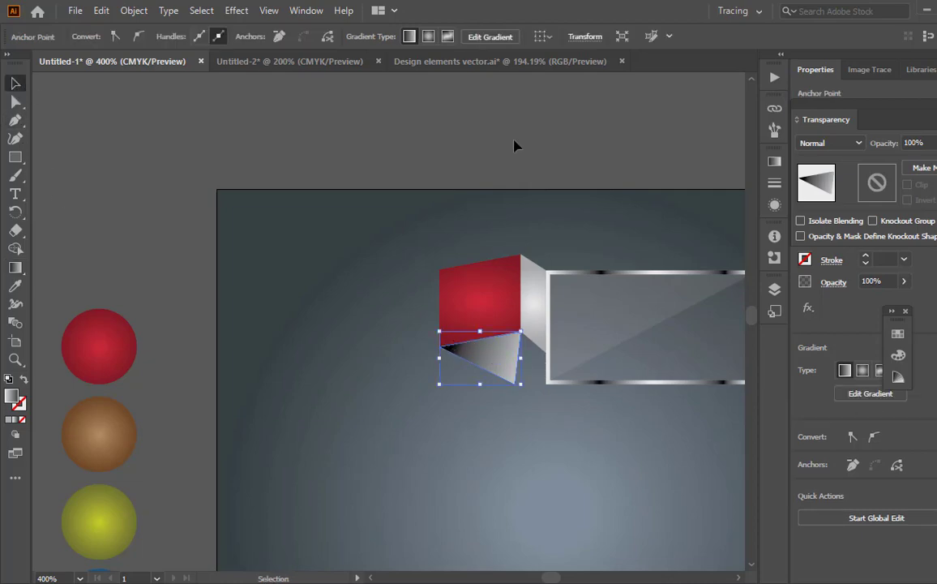
# Set the triangular shadow's blend mode to Multiply and its opacity to 21%, and deselect it
pyautogui.click(860, 146)
pyautogui.click(845, 200)
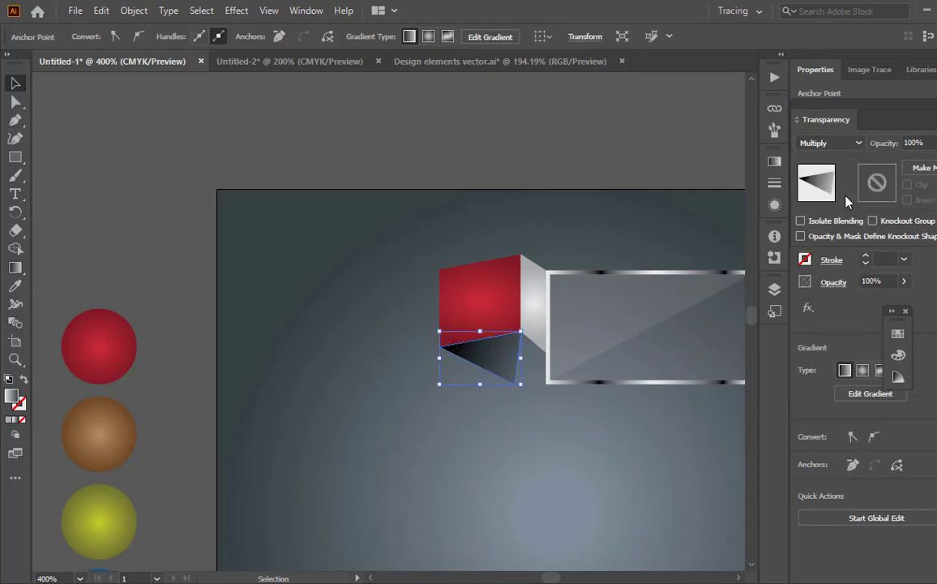
pyautogui.click(935, 144)
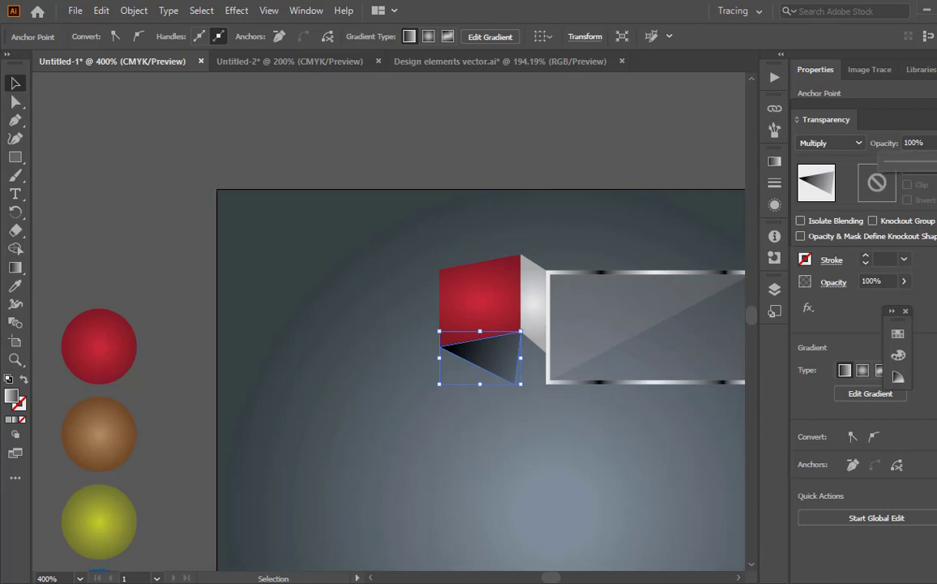
pyautogui.click(908, 164)
pyautogui.moveTo(903, 163); pyautogui.dragTo(898, 162)
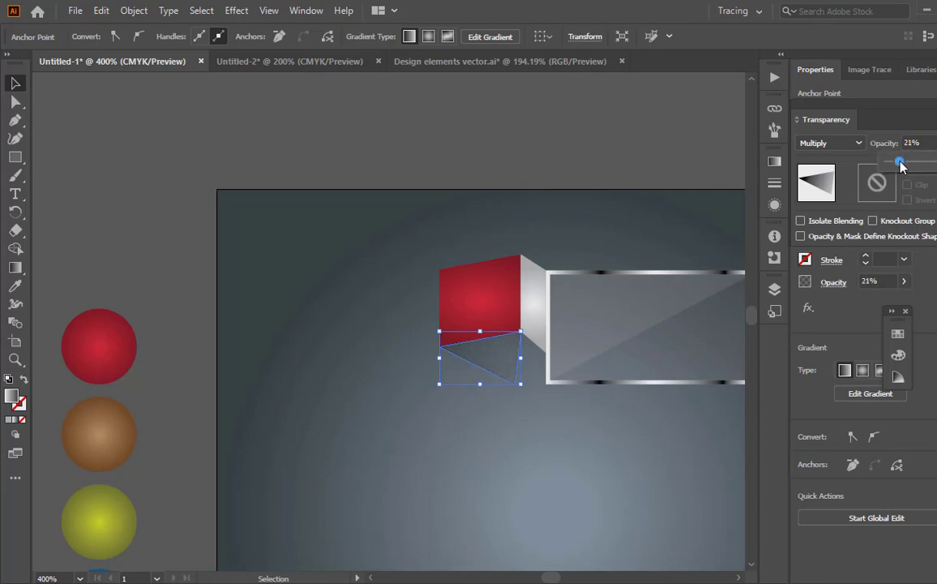
pyautogui.click(540, 171)
pyautogui.click(538, 169)
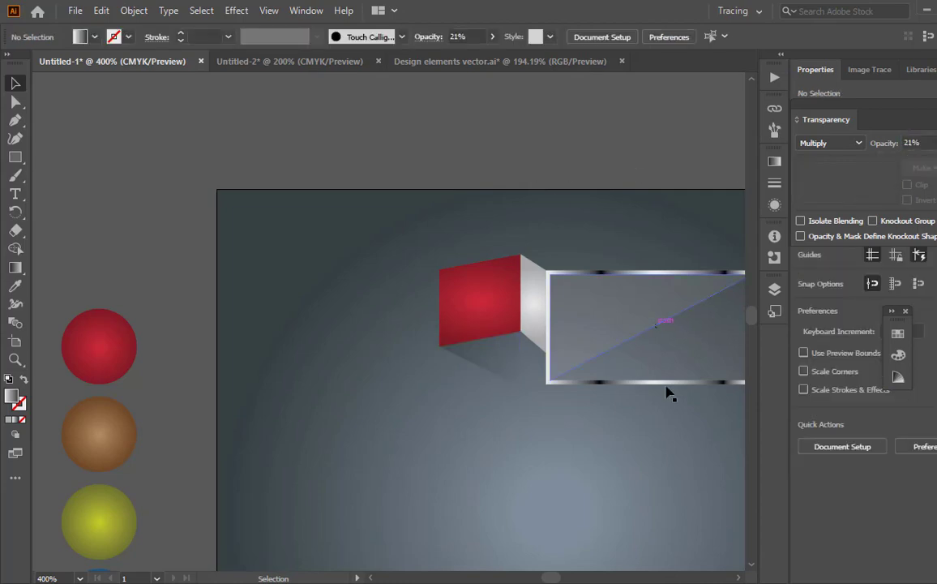
# Redirect the shadow triangle's gradient diagonally from black near the red tab's lower edge to white beside the triangle's right edge, and deselect it
pyautogui.click(502, 375)
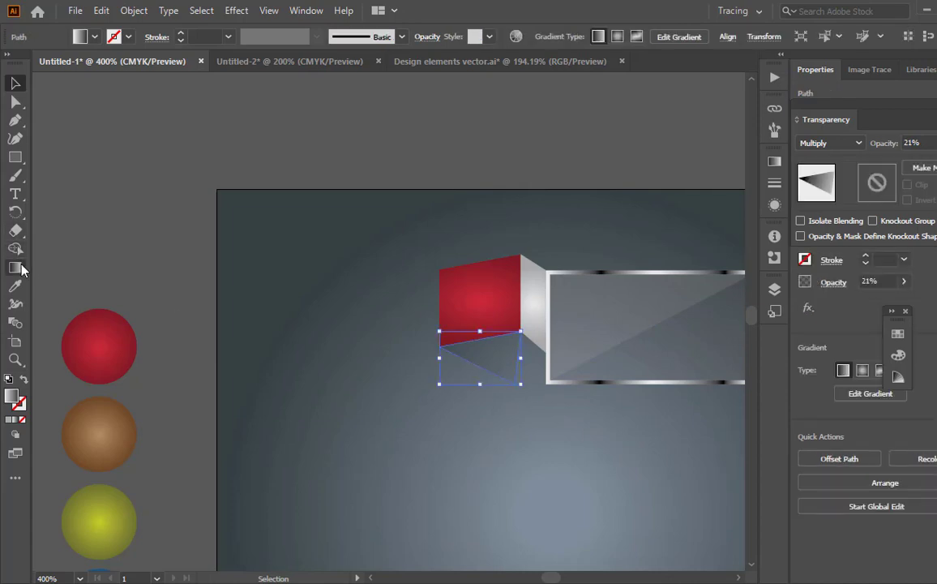
pyautogui.press('g')
pyautogui.moveTo(484, 343); pyautogui.dragTo(546, 370)
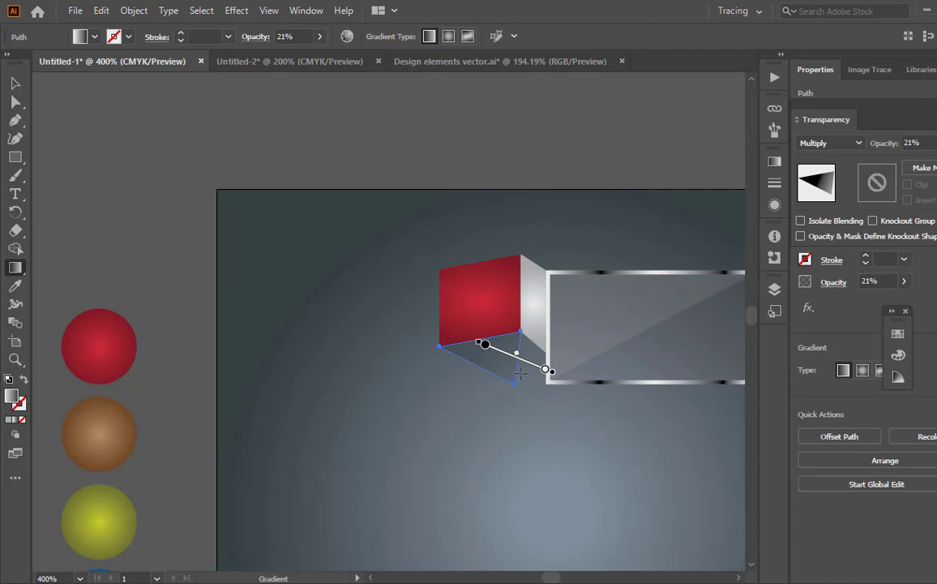
pyautogui.moveTo(484, 344); pyautogui.dragTo(458, 335)
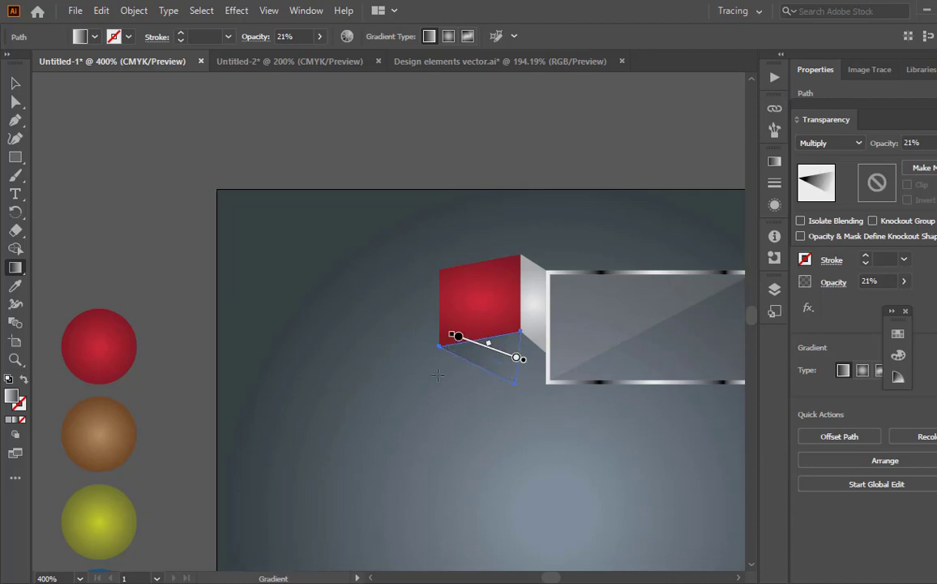
pyautogui.click(15, 82)
pyautogui.click(103, 154)
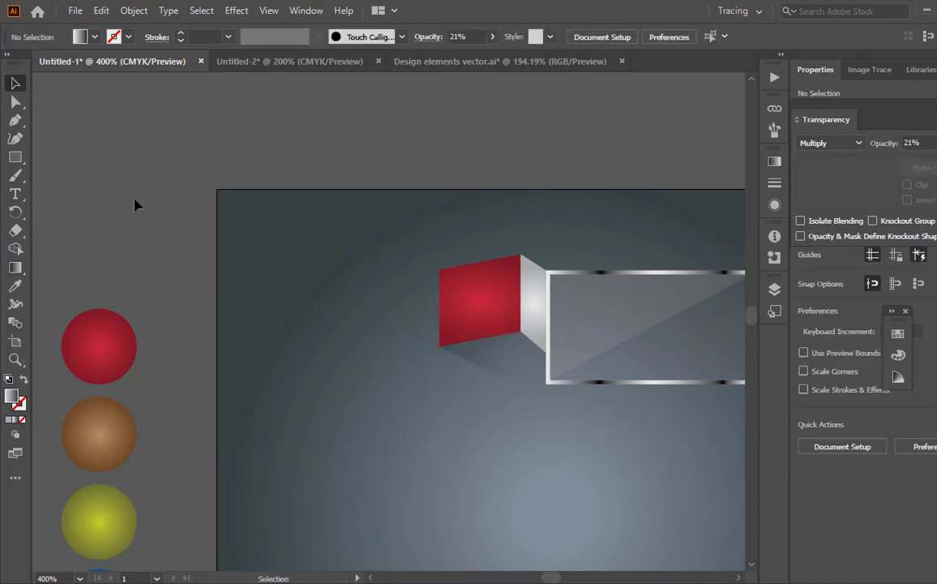
# Move the complete banner slightly to the right on the artboard and group all its parts
pyautogui.press('z')
pyautogui.keyDown('alt'); pyautogui.click(616, 363); pyautogui.keyUp('alt')
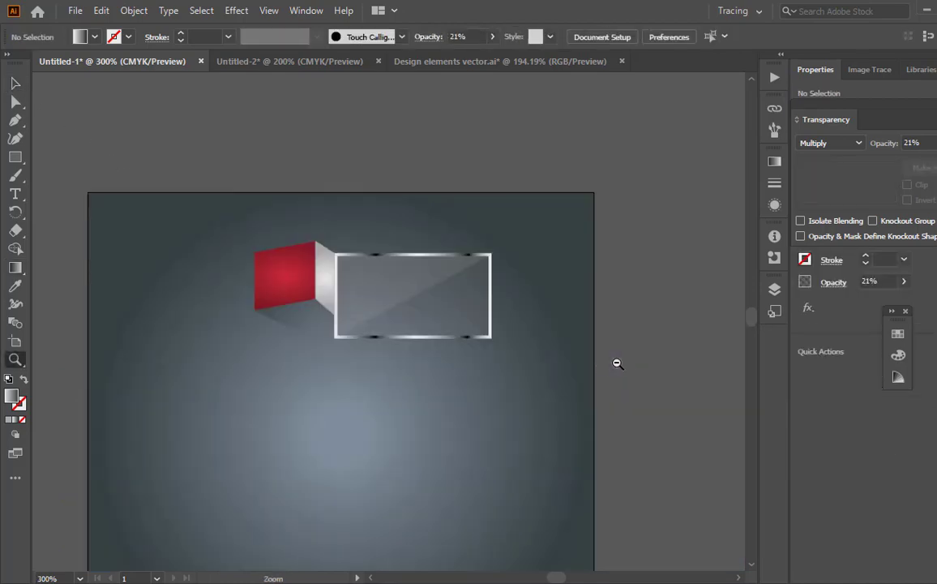
pyautogui.keyDown('alt'); pyautogui.click(361, 319); pyautogui.keyUp('alt')
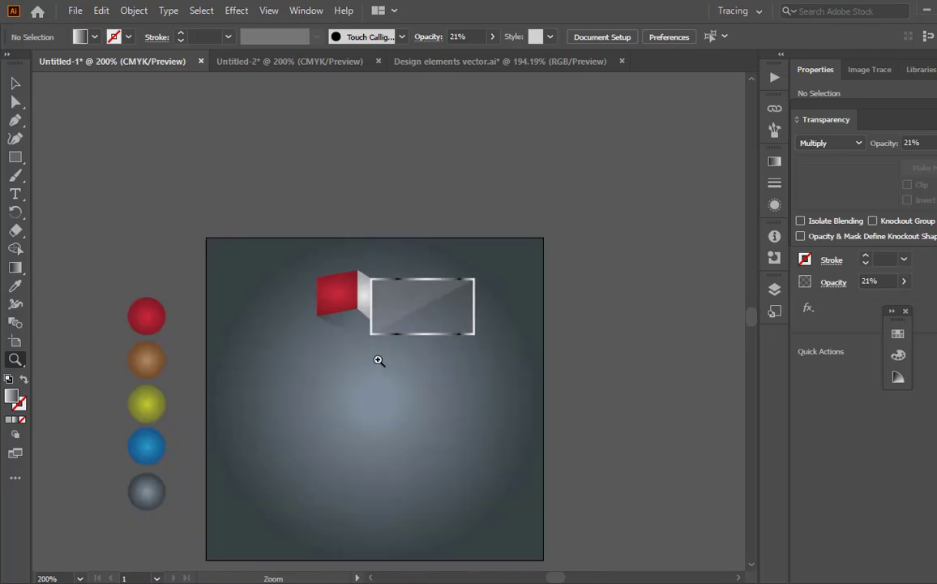
pyautogui.press('v')
pyautogui.moveTo(247, 220); pyautogui.dragTo(428, 326)
pyautogui.rightClick(430, 325)
pyautogui.click(441, 437)
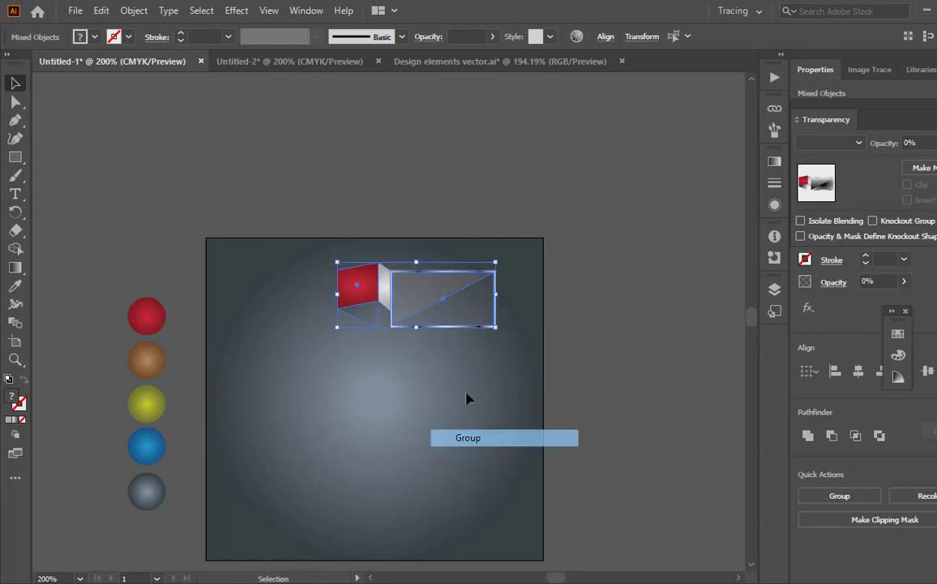
# Duplicate the grouped banner three times down the artboard, staggering the copies alternately left and right, and deselect
pyautogui.keyDown('alt'); pyautogui.moveTo(448, 322); pyautogui.dragTo(365, 542); pyautogui.keyUp('alt')
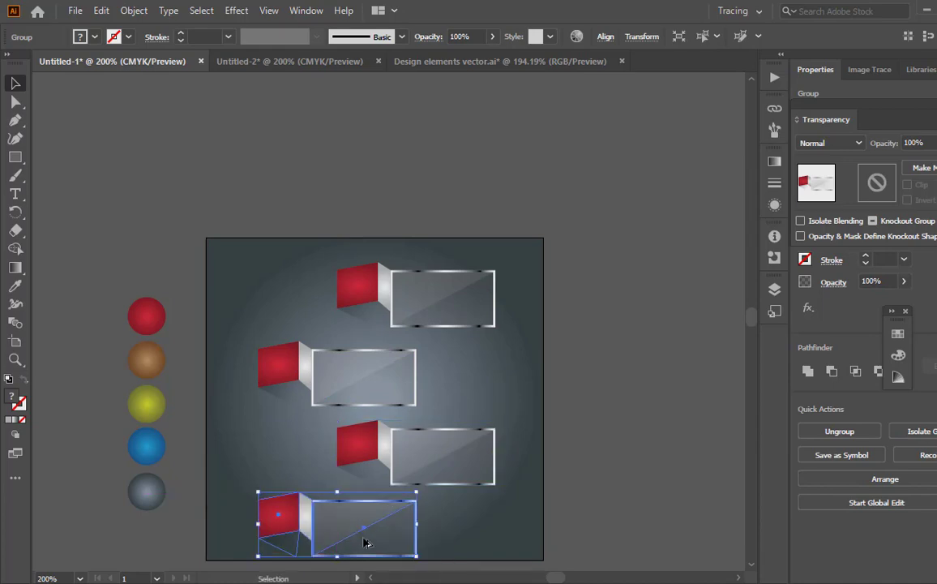
pyautogui.click(541, 376)
# Ungroup the second banner and recolour its red tab with the brown gradient sampled from the brown swatch circle
pyautogui.click(285, 376)
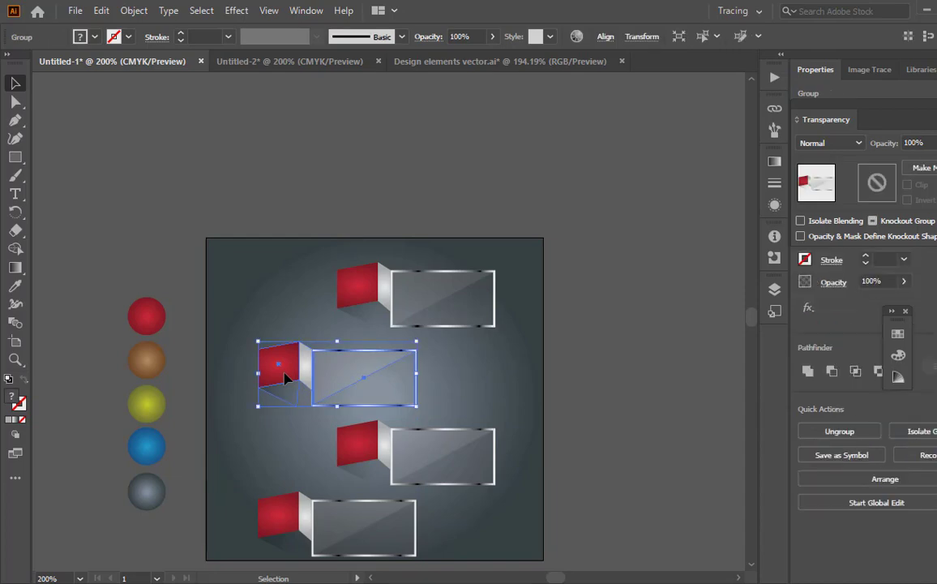
pyautogui.rightClick(285, 376)
pyautogui.click(328, 232)
pyautogui.click(146, 145)
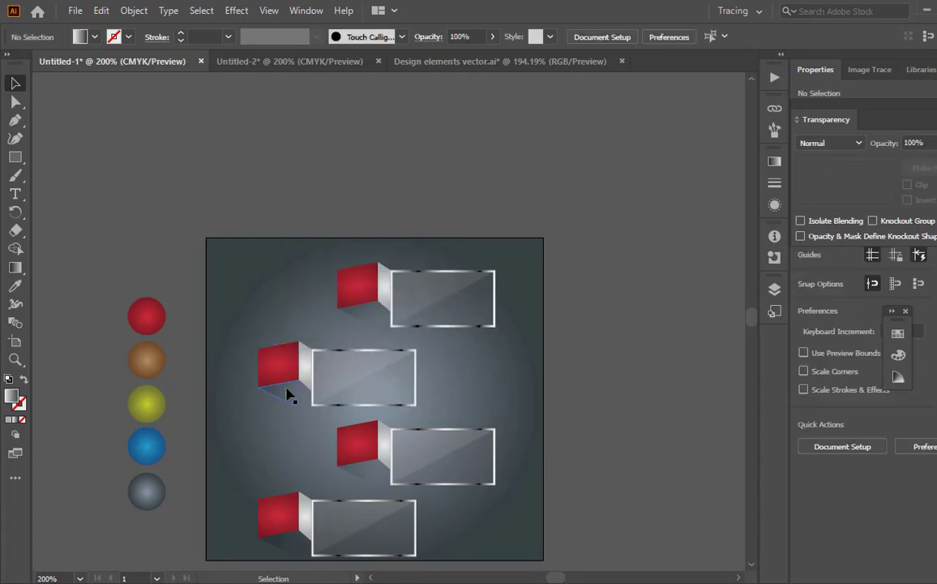
pyautogui.click(281, 378)
pyautogui.press('i')
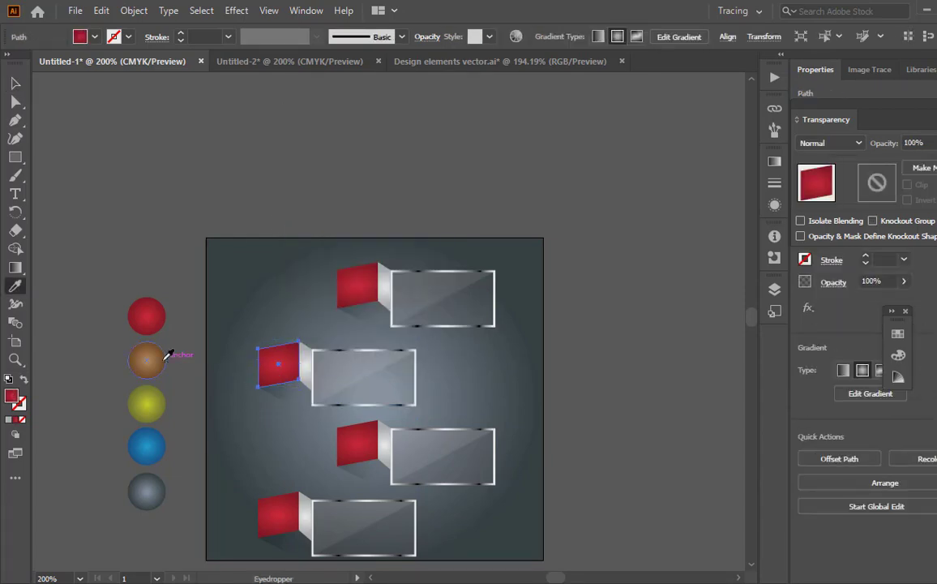
pyautogui.click(159, 358)
pyautogui.press('v')
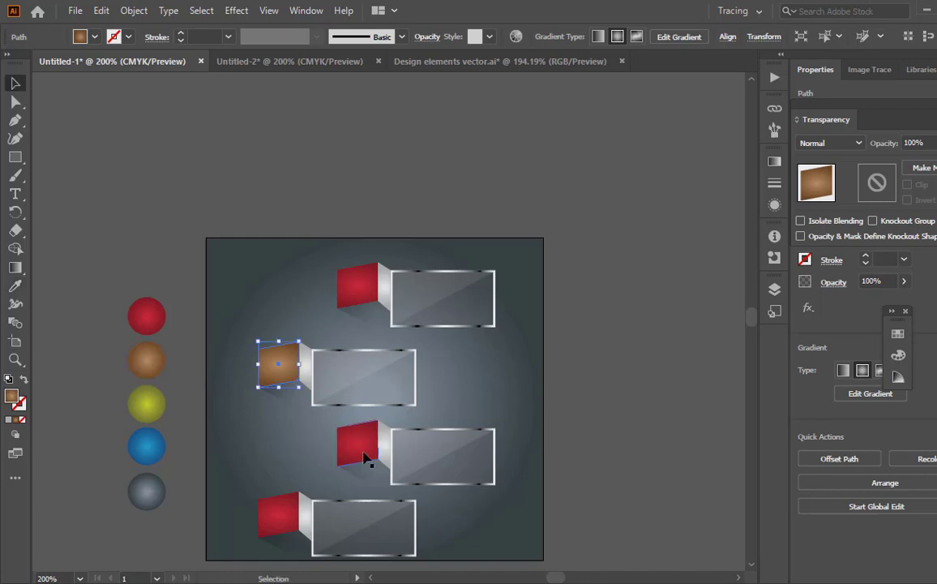
# Ungroup the third banner and recolour its red tab with the gradient sampled from the yellow-green swatch circle
pyautogui.click(378, 446)
pyautogui.rightClick(377, 447)
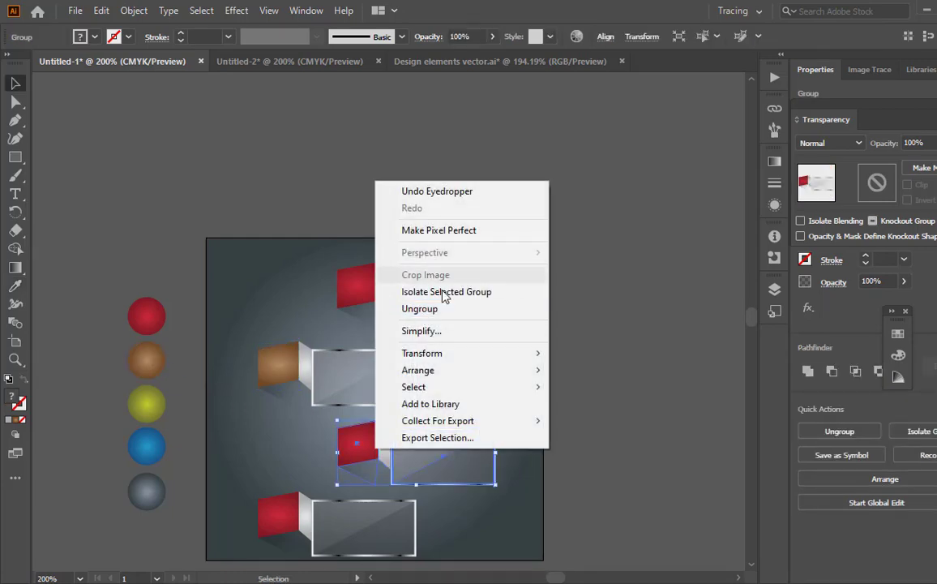
pyautogui.click(420, 310)
pyautogui.click(257, 299)
pyautogui.click(342, 456)
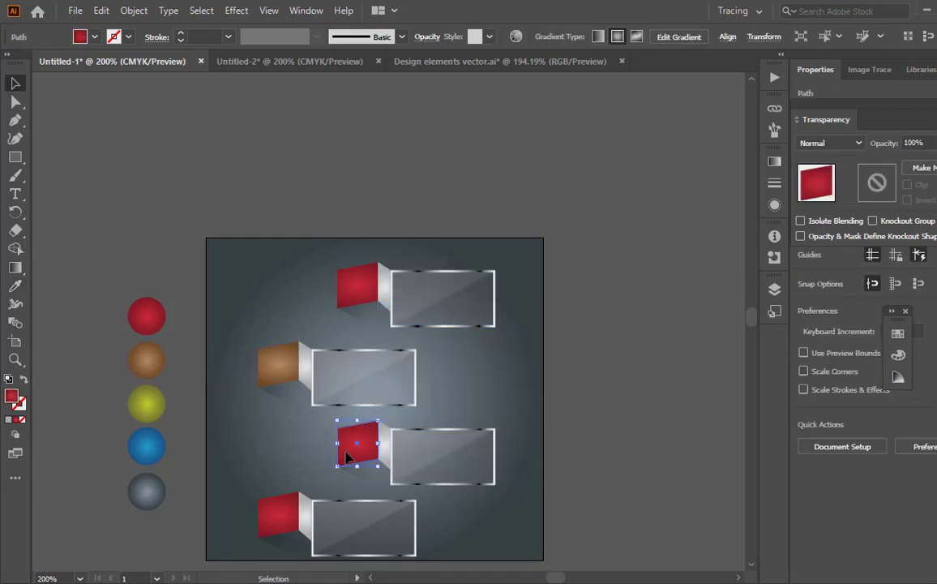
pyautogui.press('i')
pyautogui.click(151, 403)
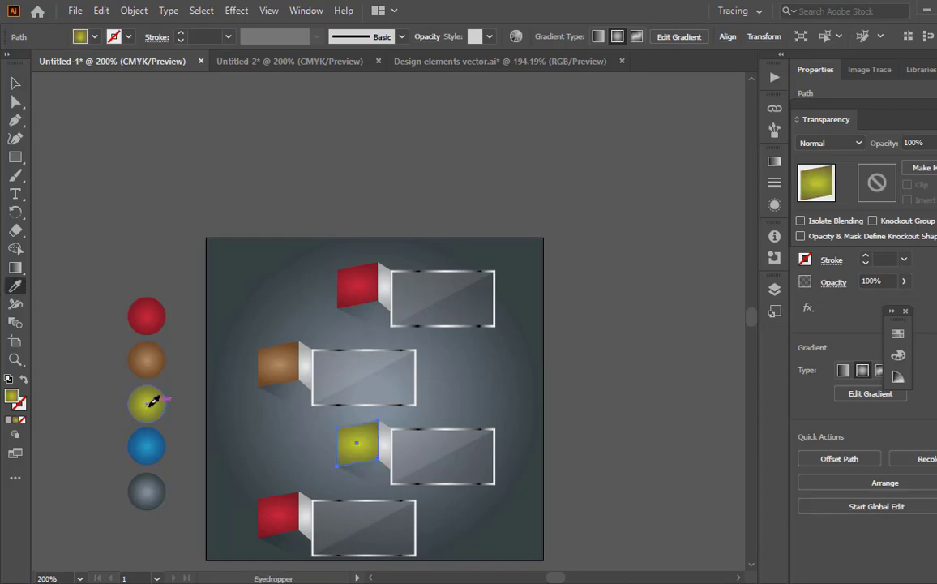
pyautogui.press('v')
# Ungroup the lowest banner, recolour its red tab with the gradient sampled from the blue swatch circle, and deselect it
pyautogui.click(274, 515)
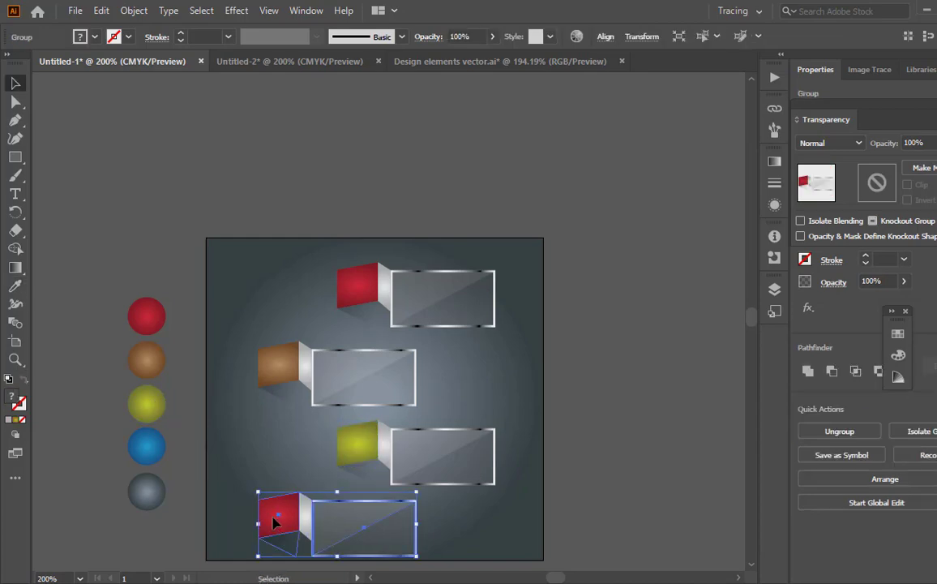
pyautogui.rightClick(274, 516)
pyautogui.click(333, 378)
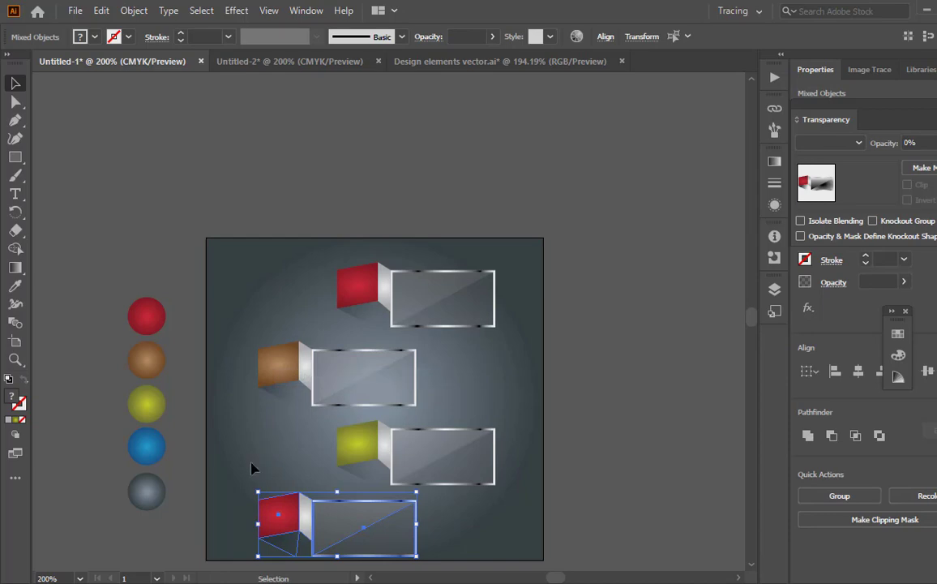
pyautogui.click(252, 468)
pyautogui.click(272, 514)
pyautogui.press('i')
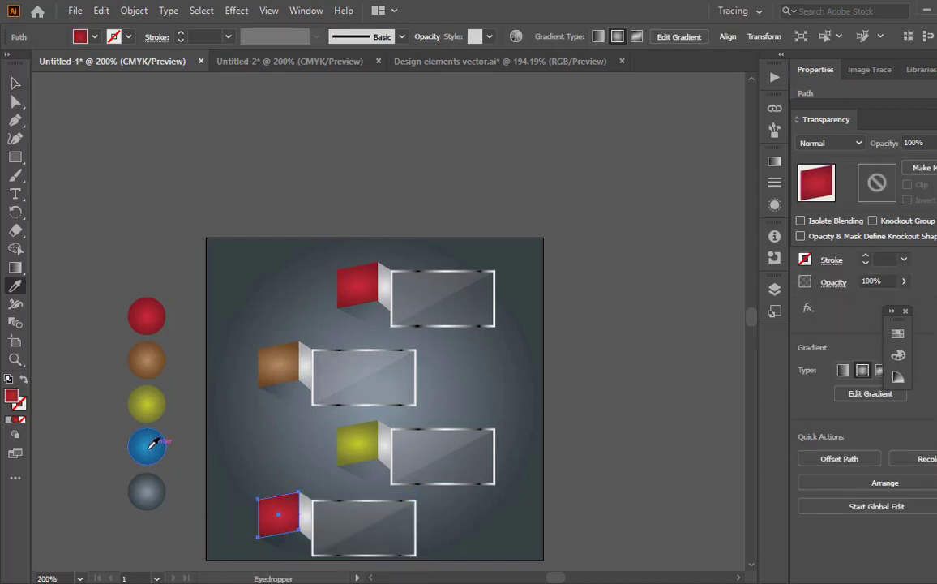
pyautogui.click(150, 443)
pyautogui.press('v')
pyautogui.scroll(-2, 346, 492)
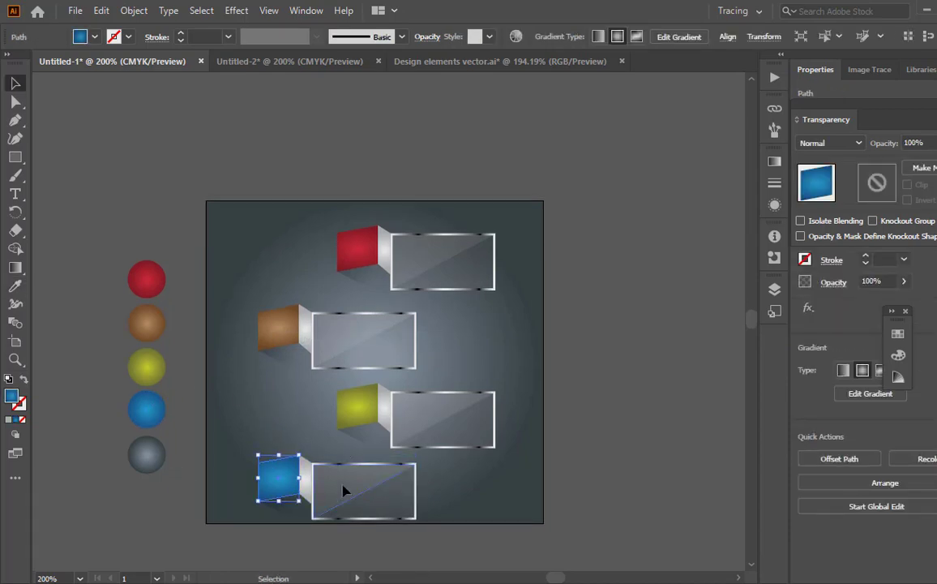
pyautogui.click(696, 512)
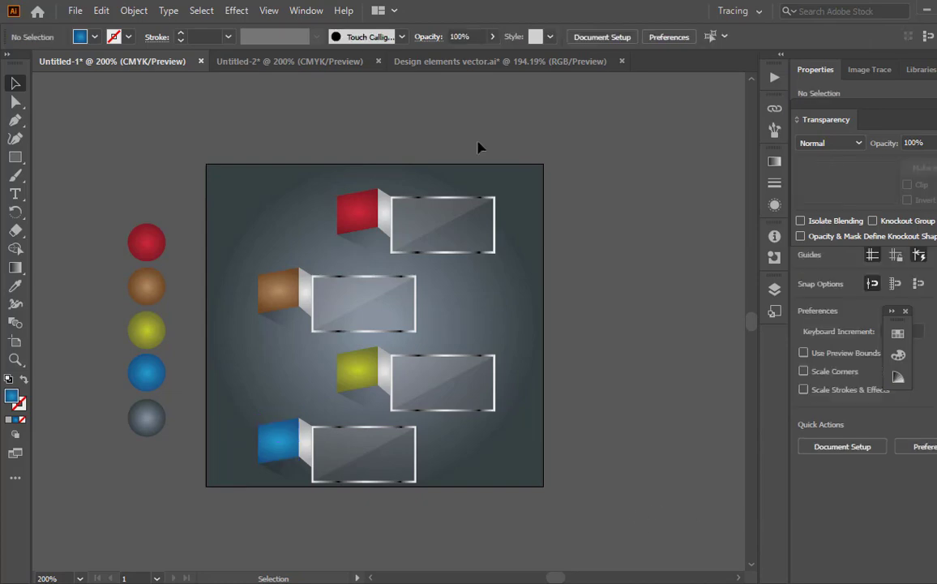